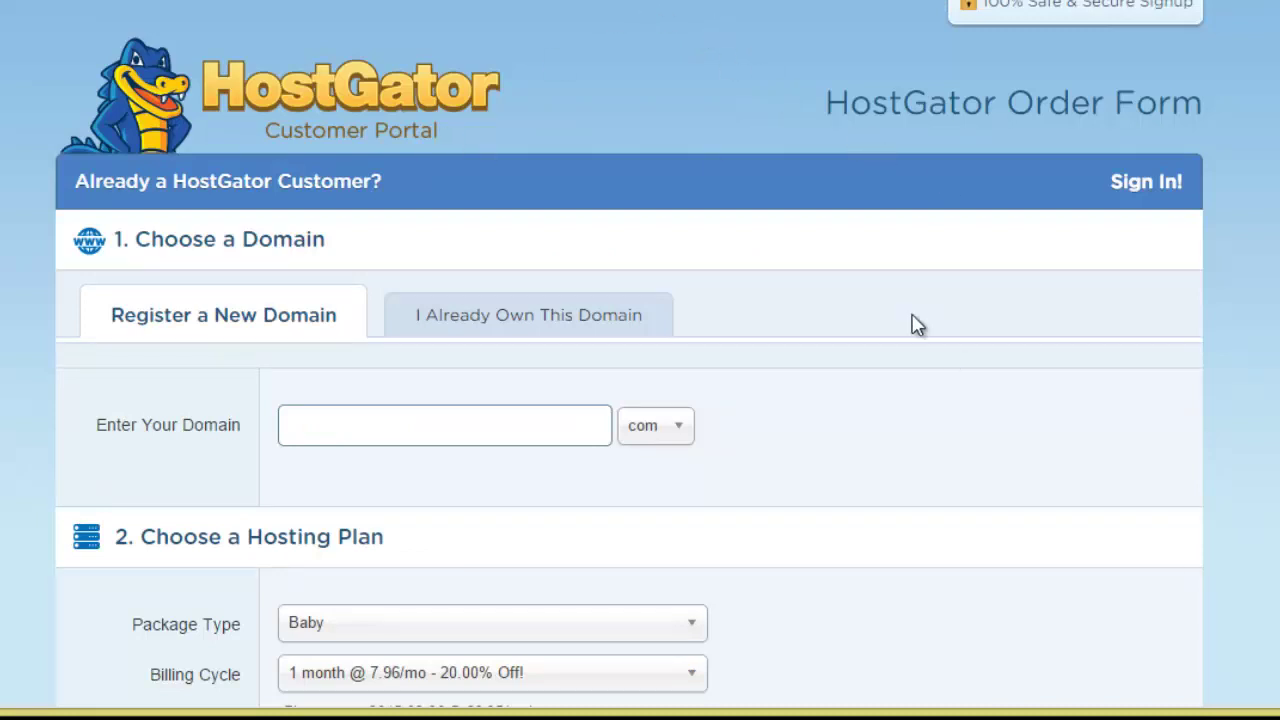
Deselect the SiteLock security and CodeGuard site backup add-ons on the hosting order form
scroll(905, 292, down, 1)
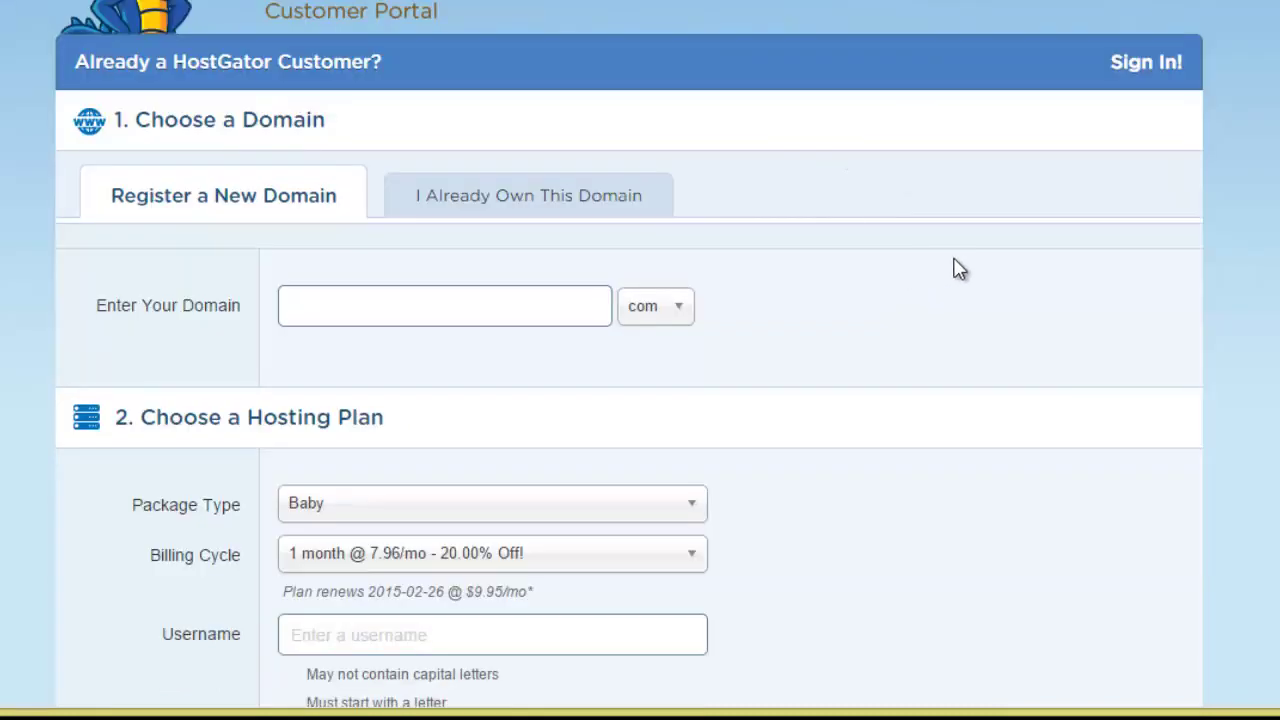
scroll(951, 257, down, 1)
scroll(975, 220, down, 2)
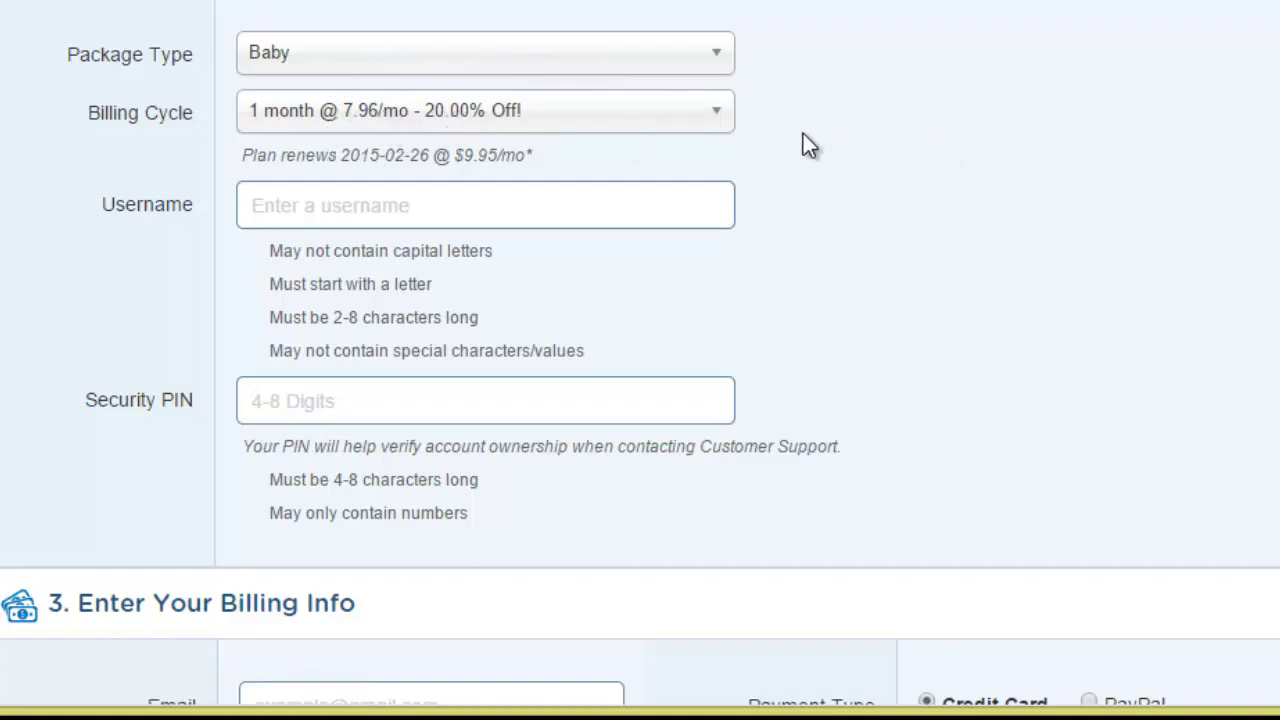
scroll(810, 140, down, 15)
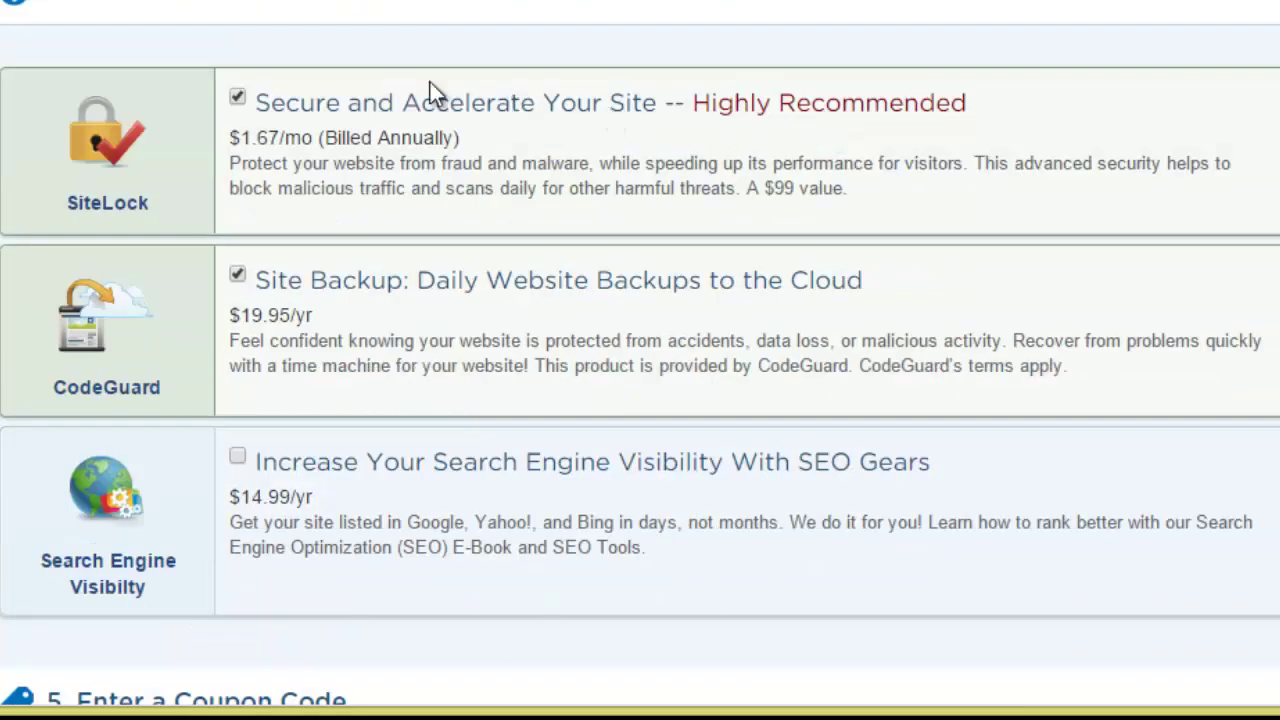
click(237, 97)
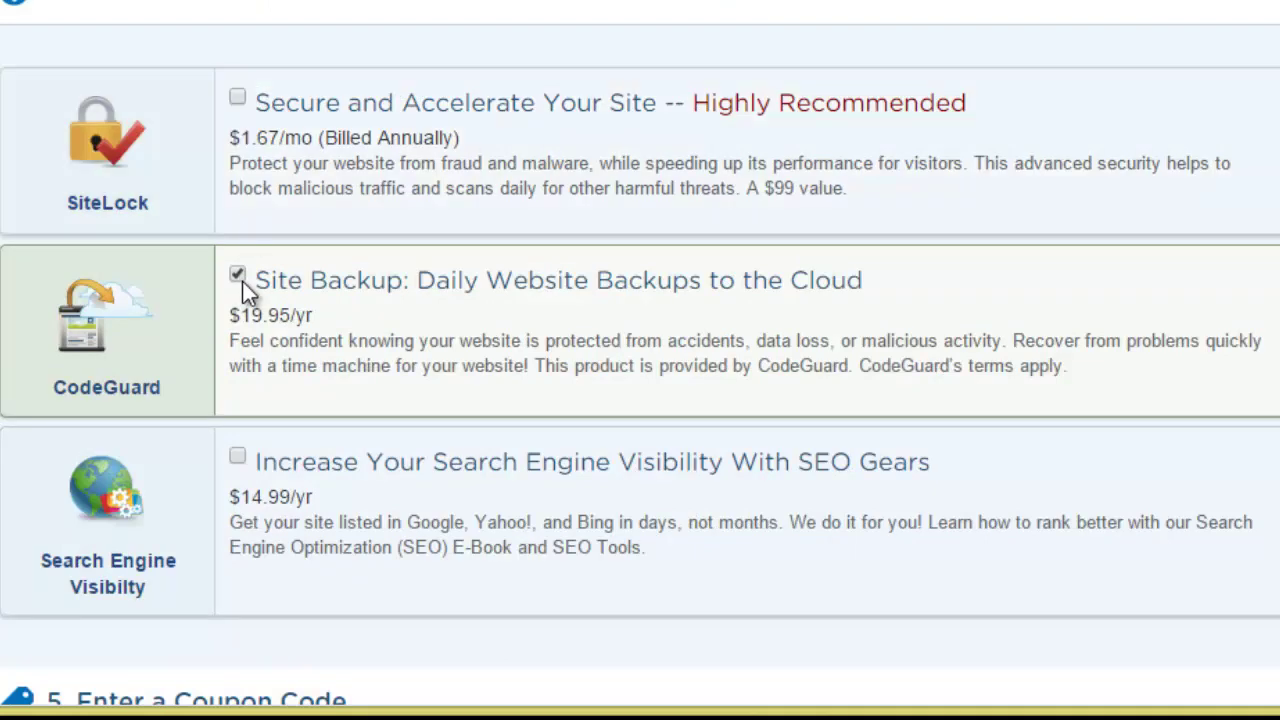
click(238, 276)
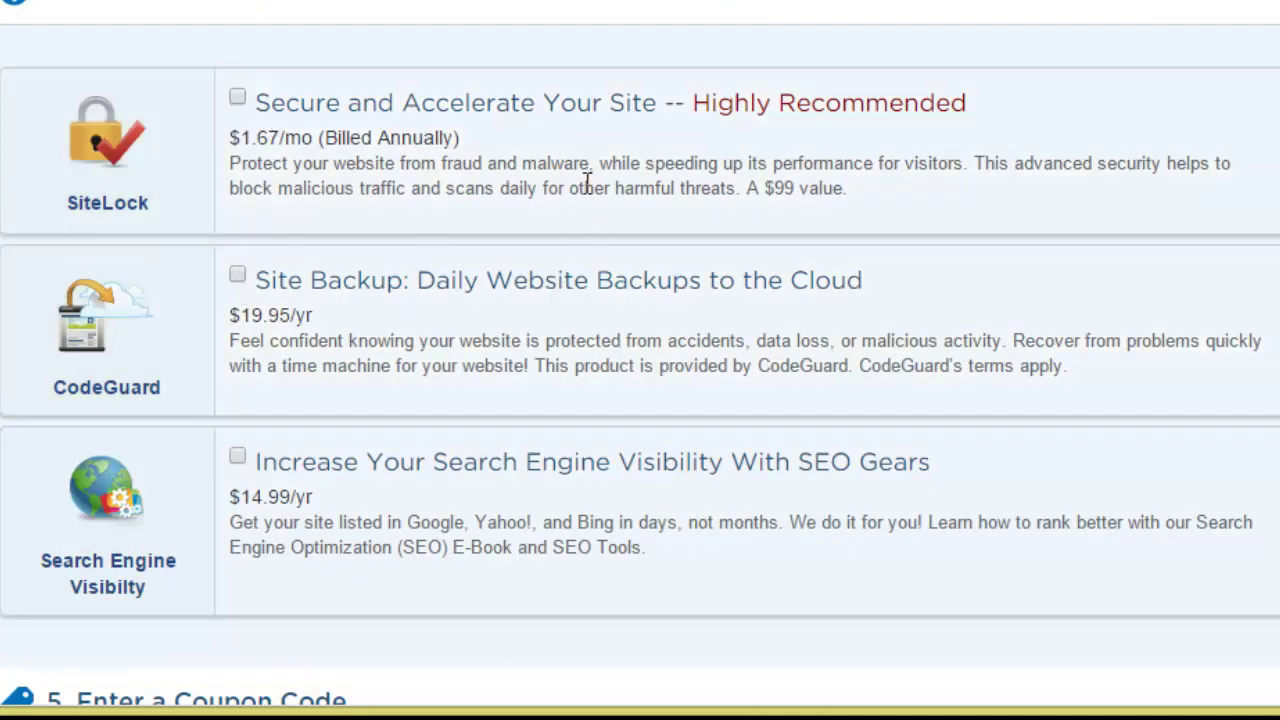
Replace the coupon code with howtovideo and validate it
scroll(622, 157, down, 3)
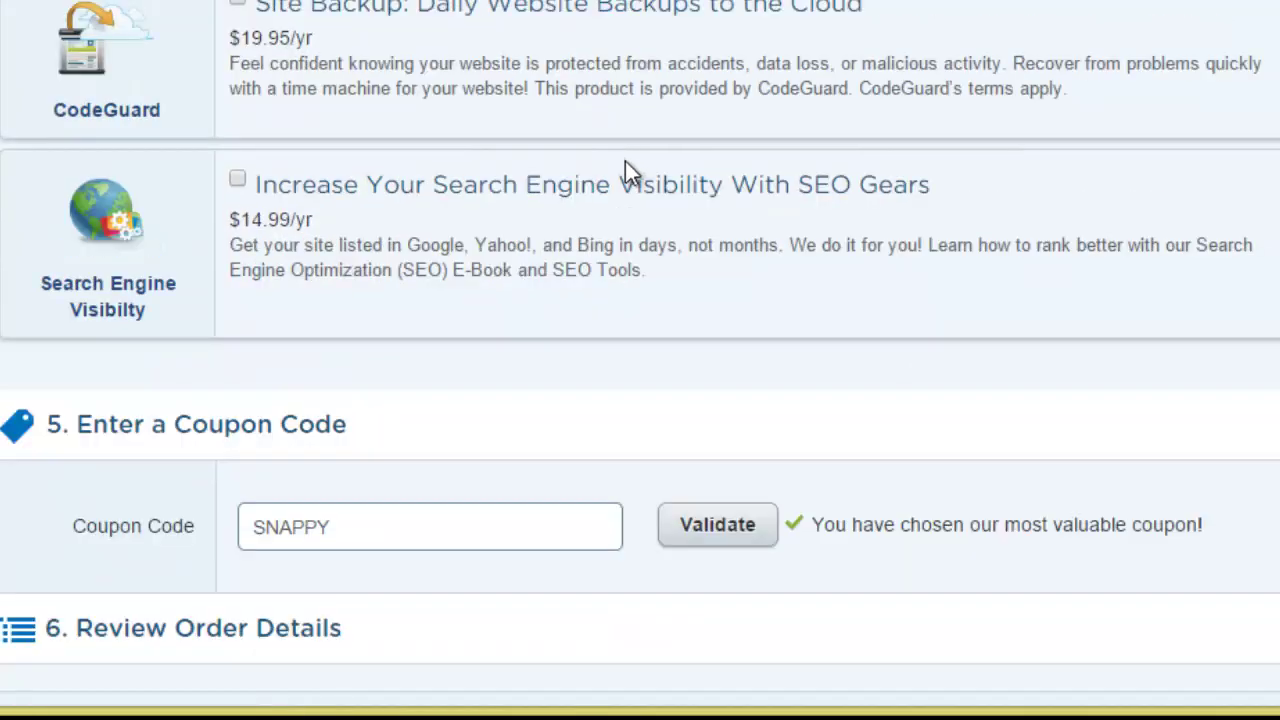
scroll(625, 161, down, 6)
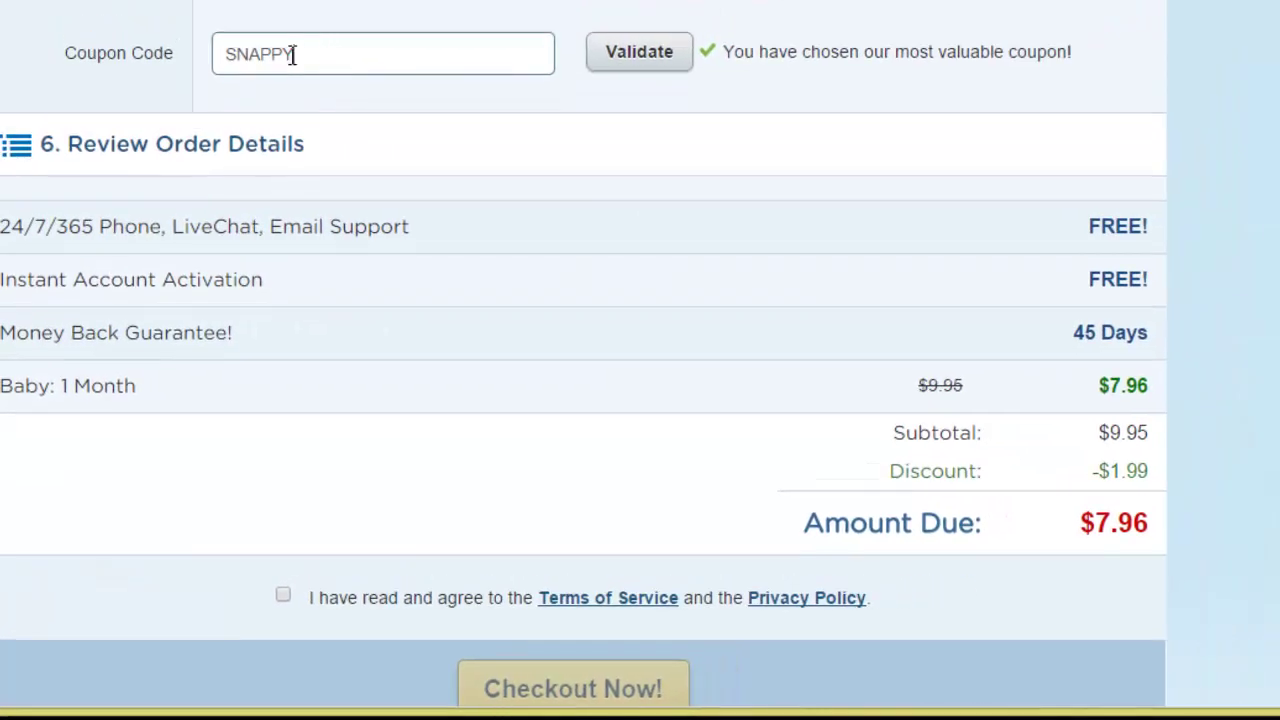
drag(296, 55, 218, 53)
text(howtovideo)
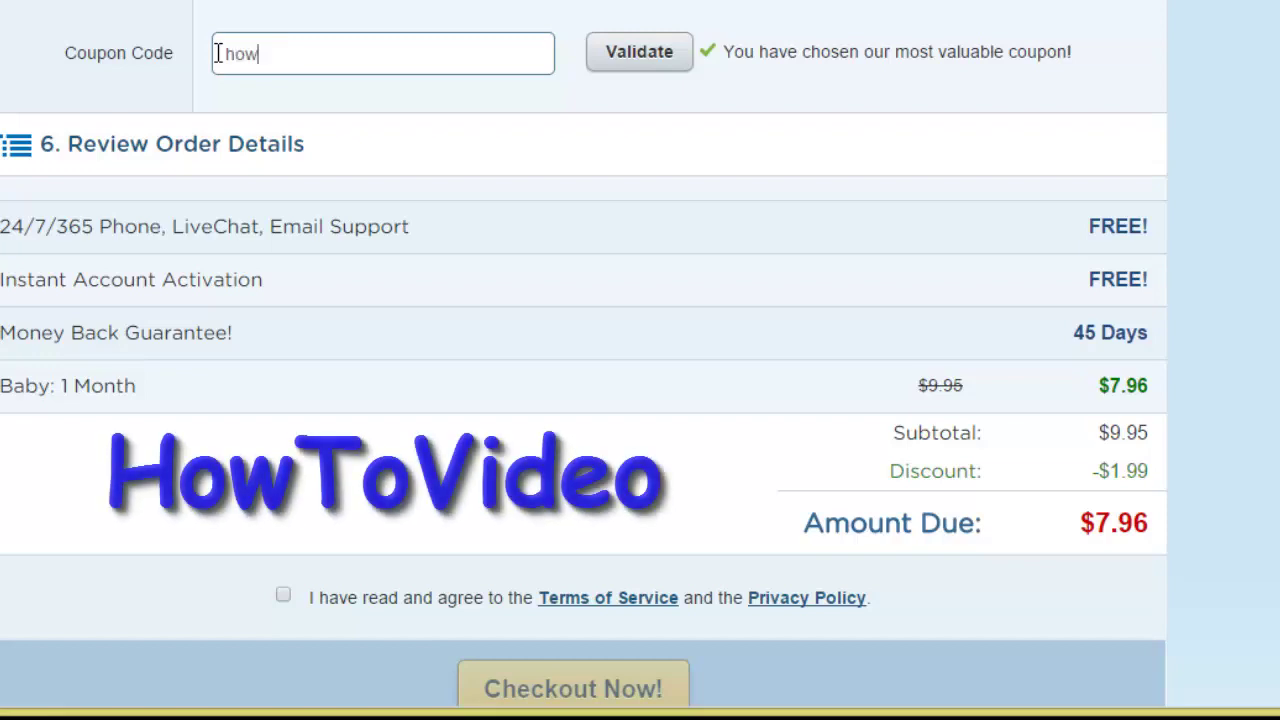
click(625, 62)
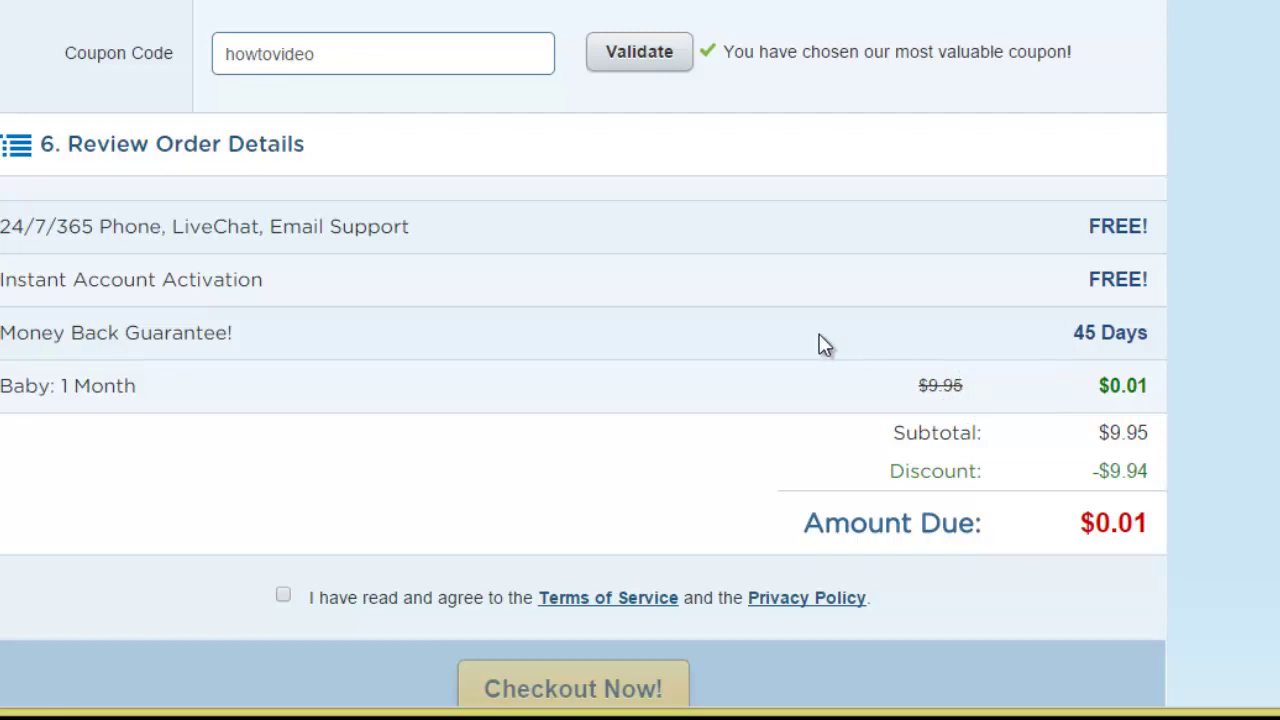
Set the hosting plan's billing cycle to 12 months @ 9.12/mo
scroll(737, 350, up, 8)
scroll(730, 345, up, 12)
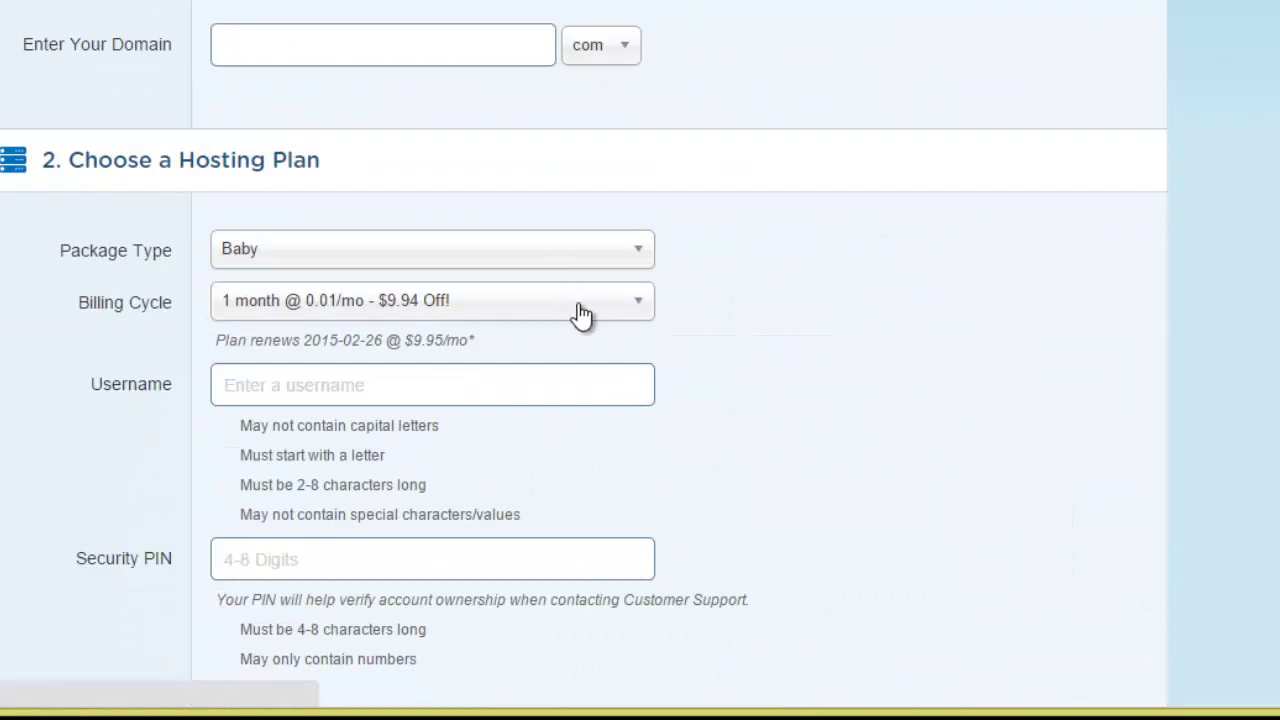
click(576, 308)
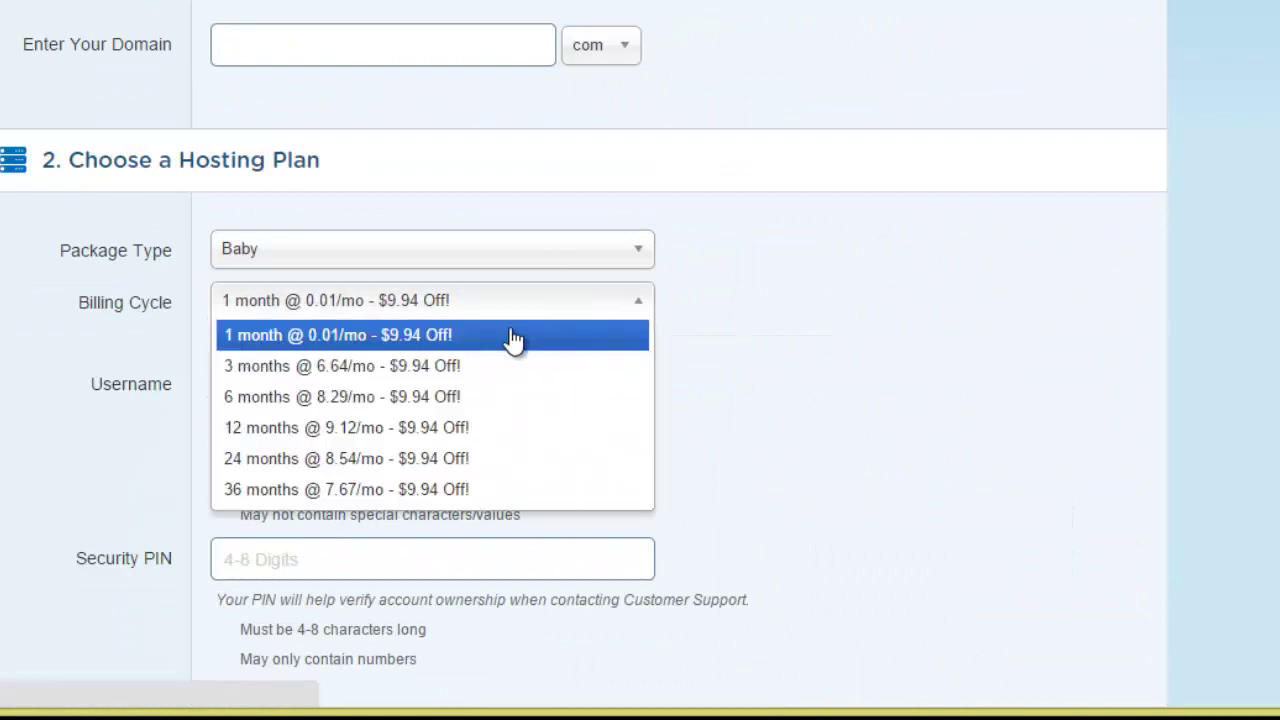
click(465, 428)
Change the coupon code to howtovideo25 and go to the order details
scroll(830, 368, down, 15)
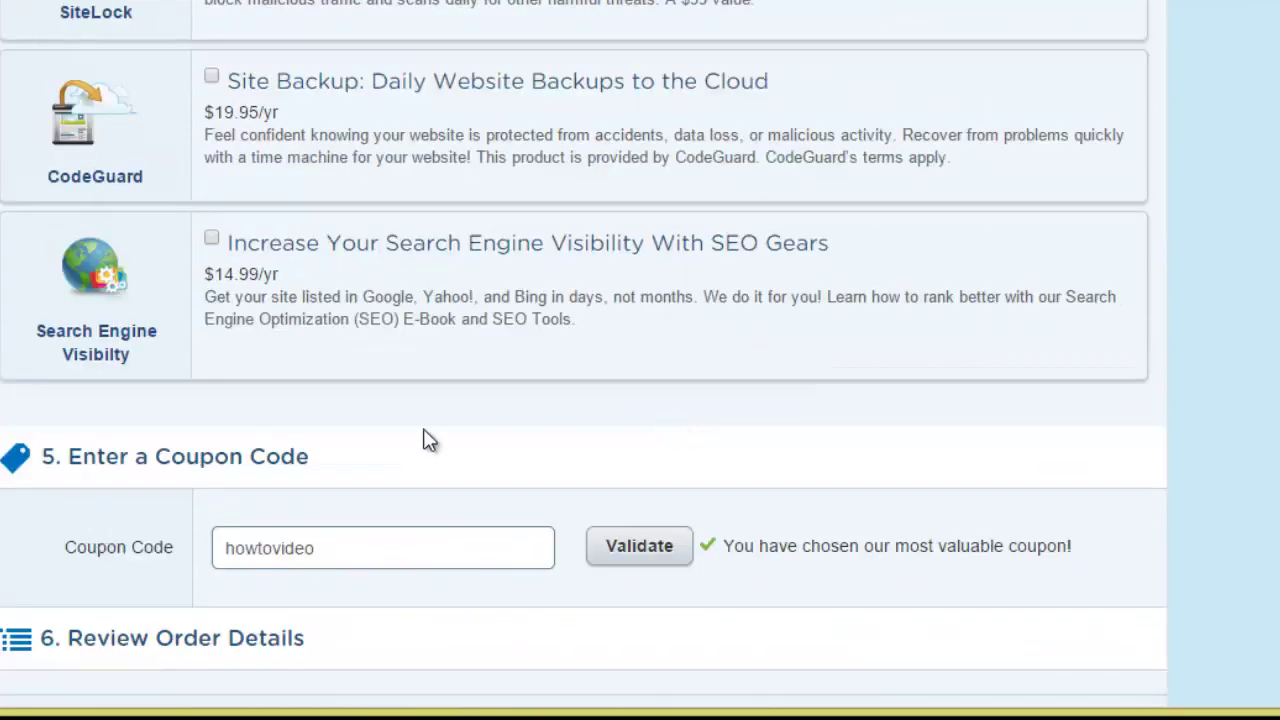
click(357, 548)
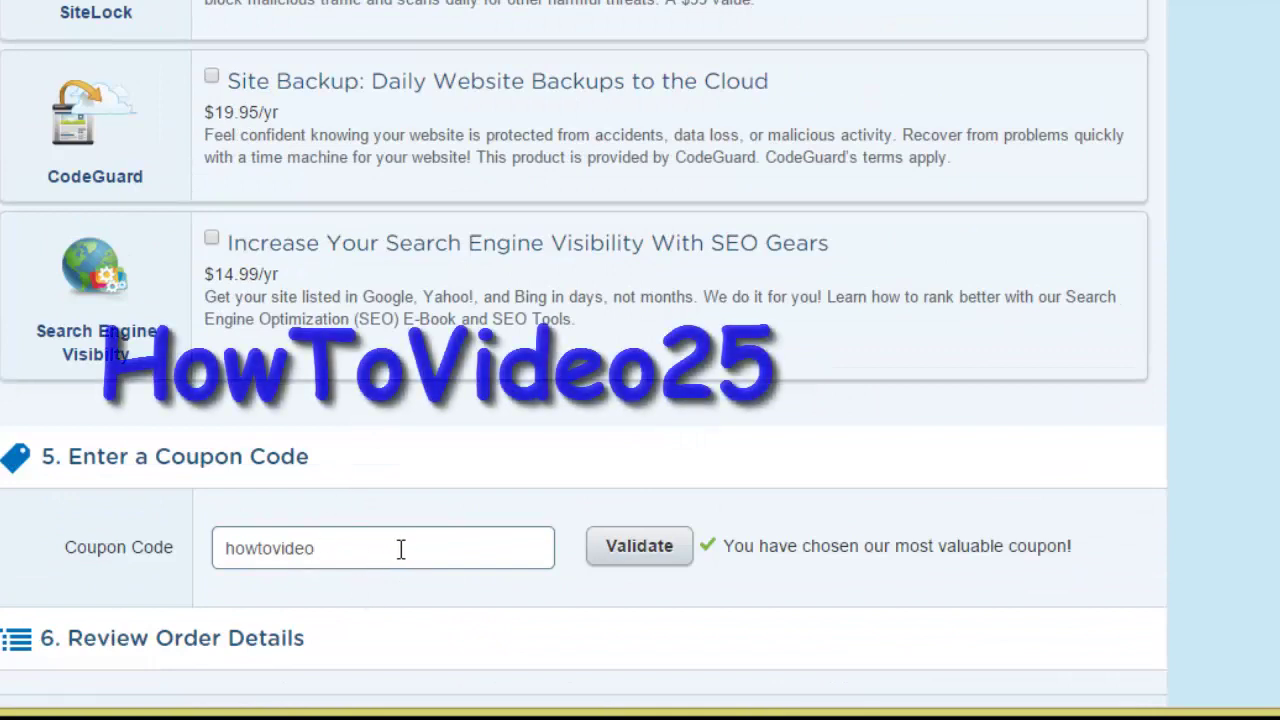
text(25)
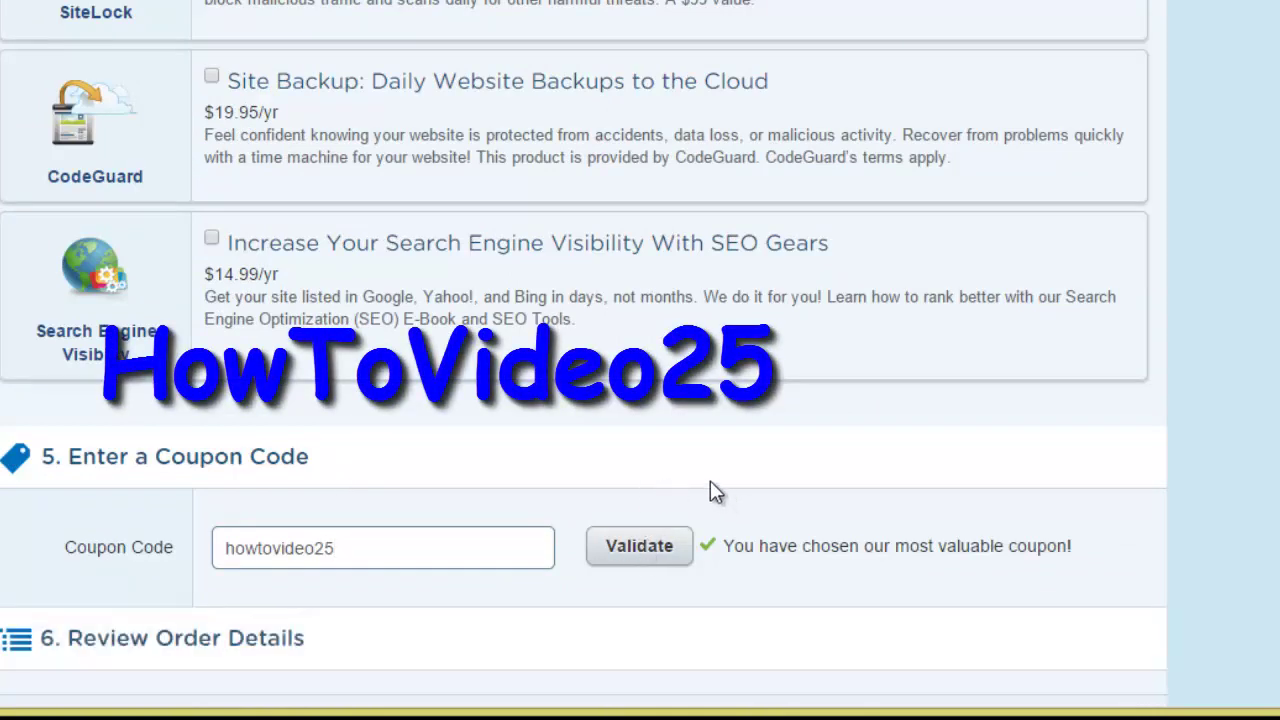
scroll(710, 480, down, 6)
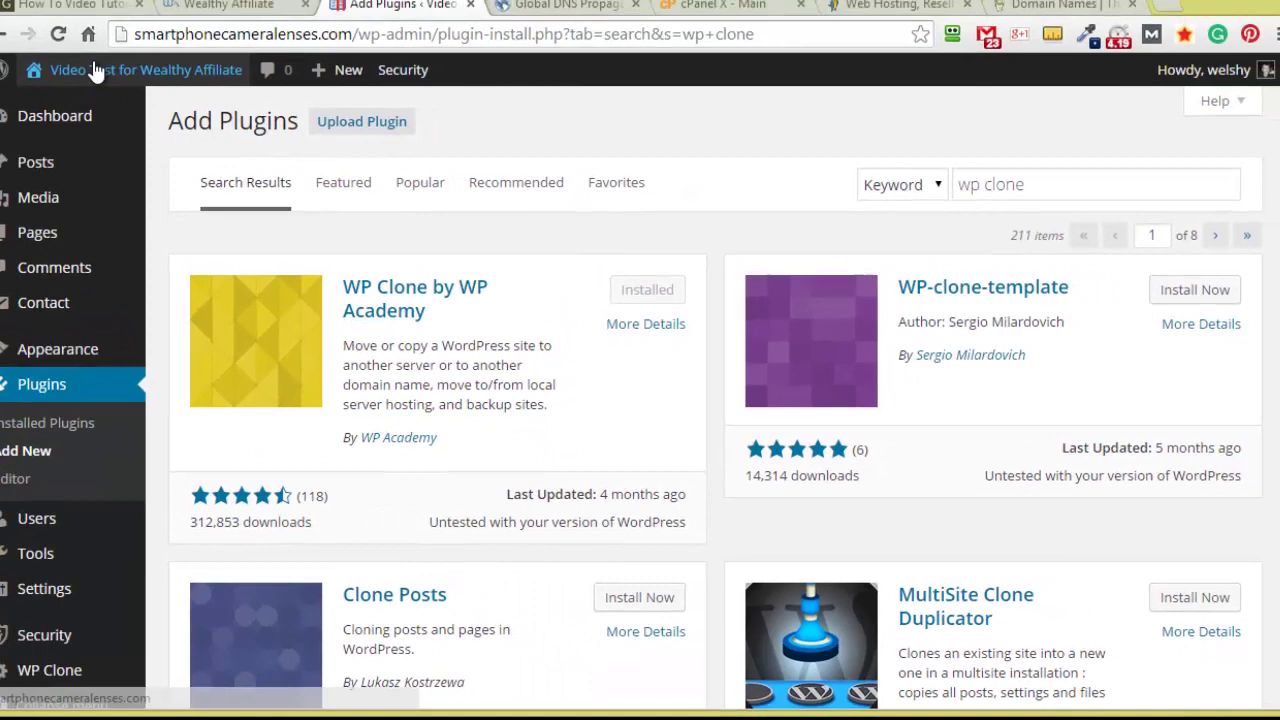
Open the Video Test for Wealthy Affiliate site in a new tab, look over its home page, and close it
right_click(130, 88)
key(Escape)
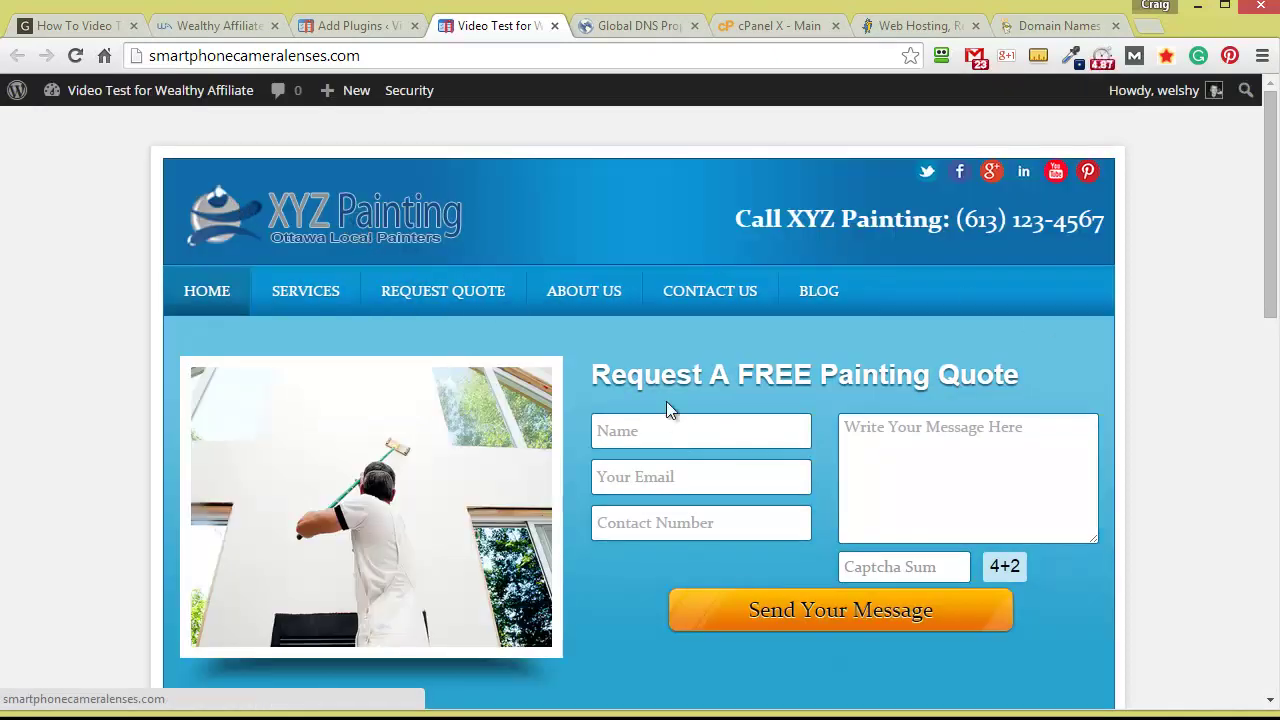
scroll(699, 366, down, 2)
scroll(699, 366, down, 6)
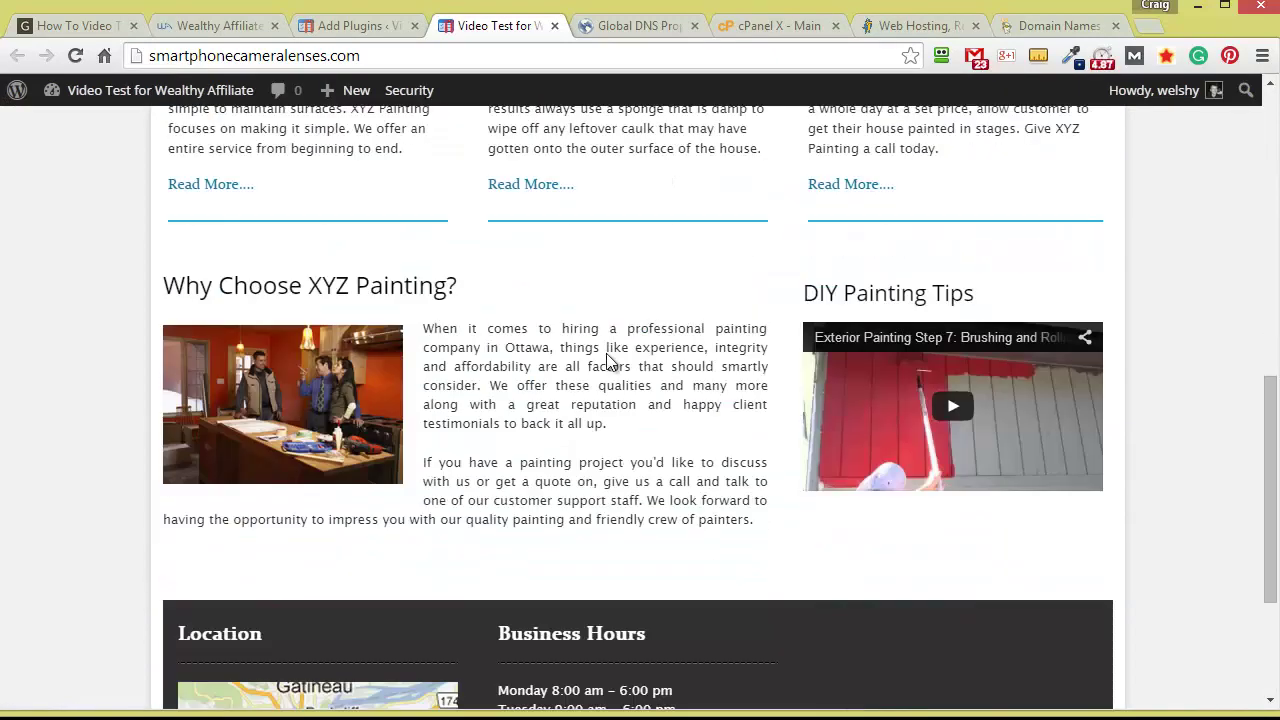
scroll(610, 355, up, 7)
scroll(615, 343, up, 1)
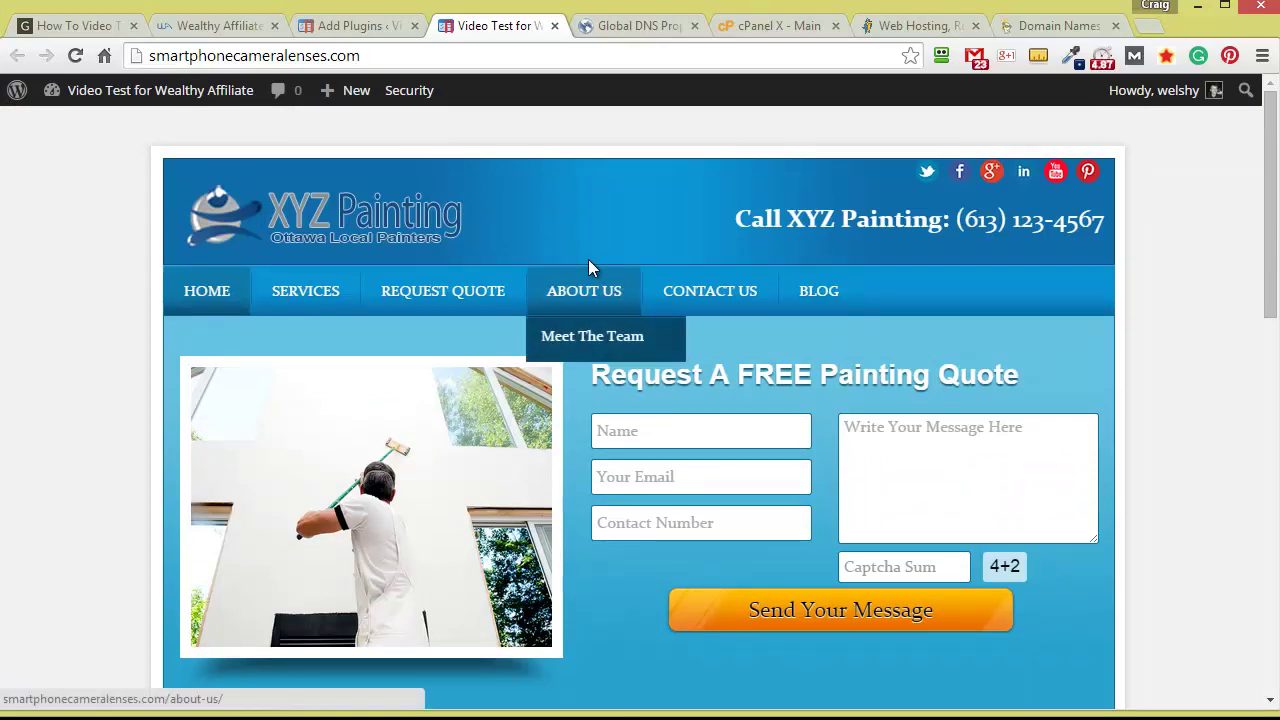
click(555, 26)
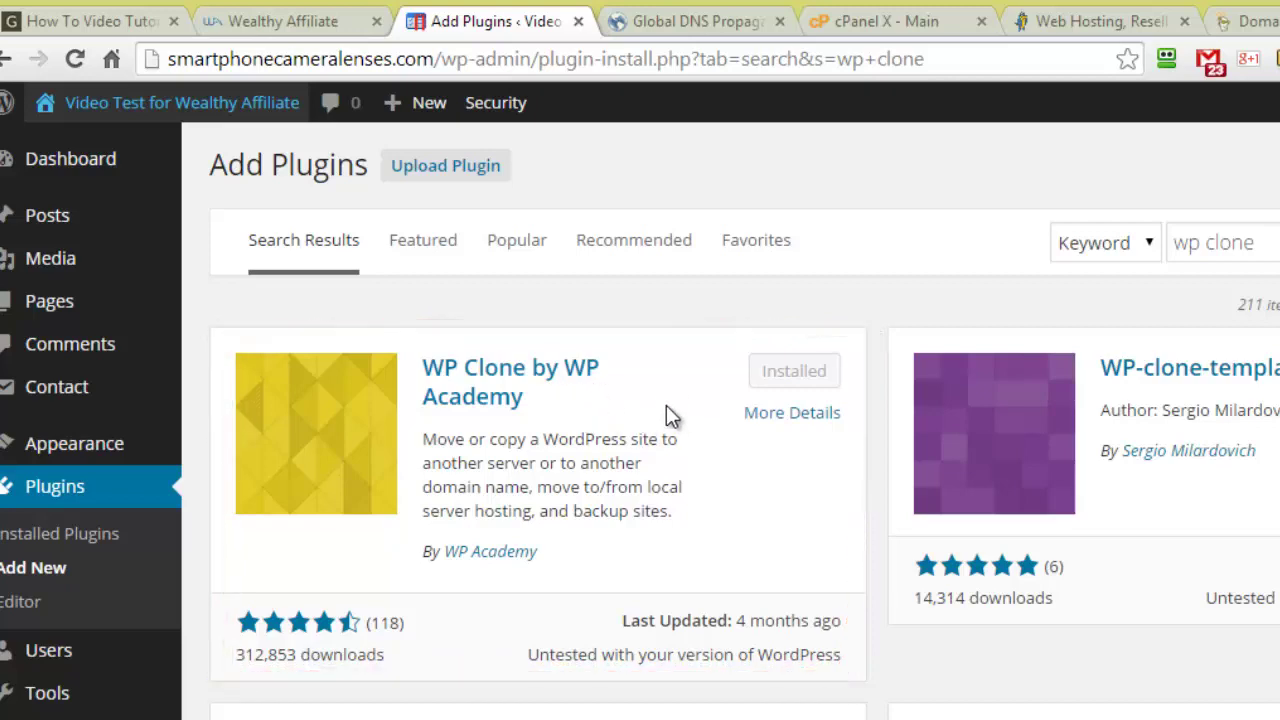
Create a backup of the WordPress site with WP Clone and download the resulting zip file
scroll(640, 415, down, 12)
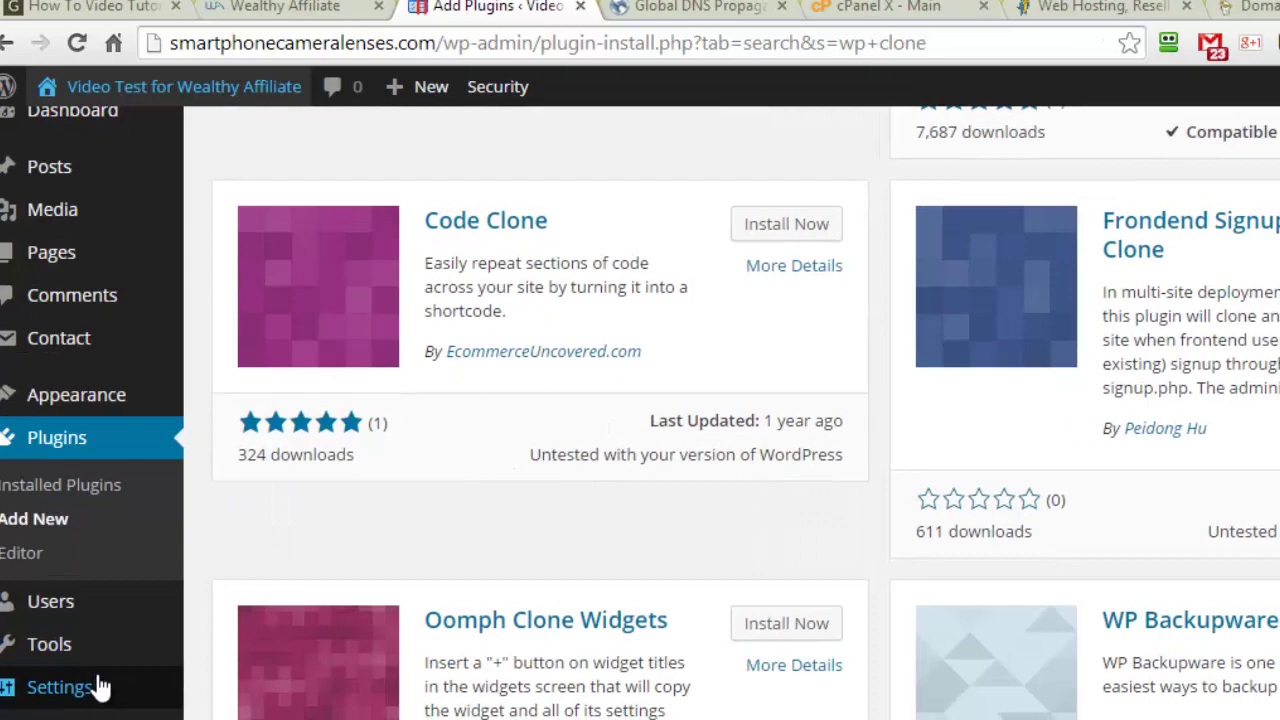
mouse_move(34, 683)
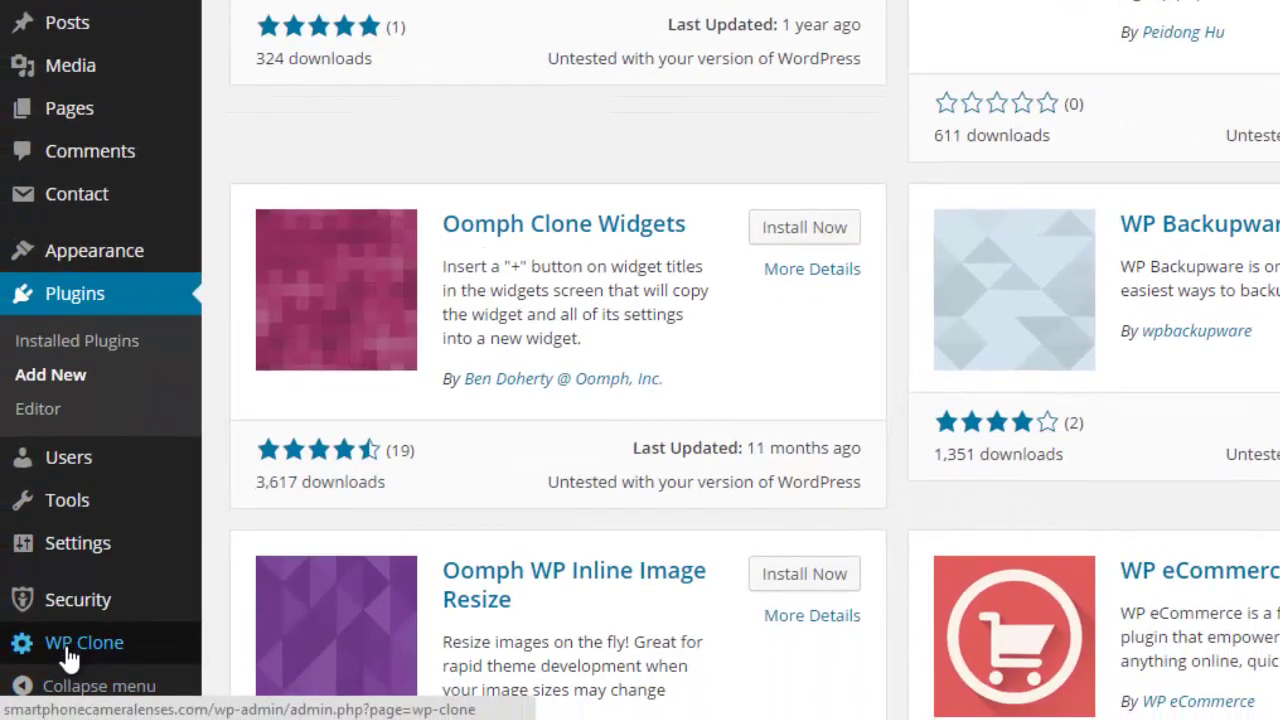
click(65, 640)
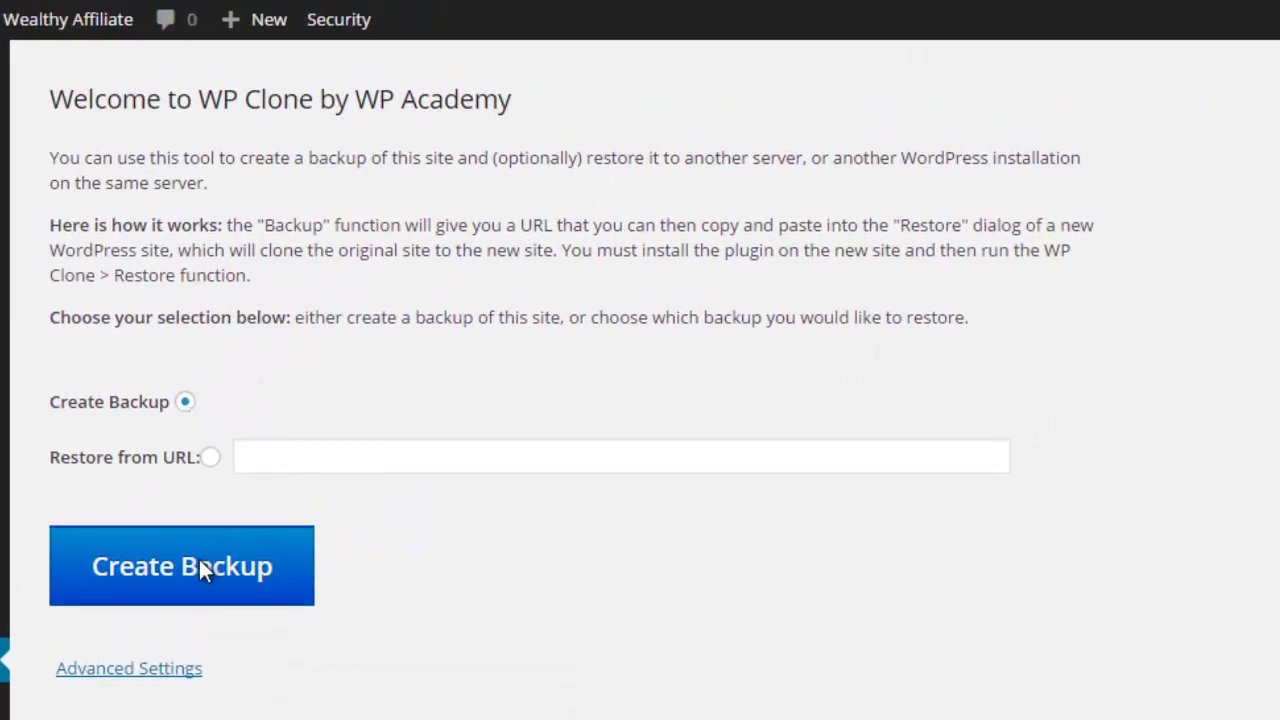
click(199, 559)
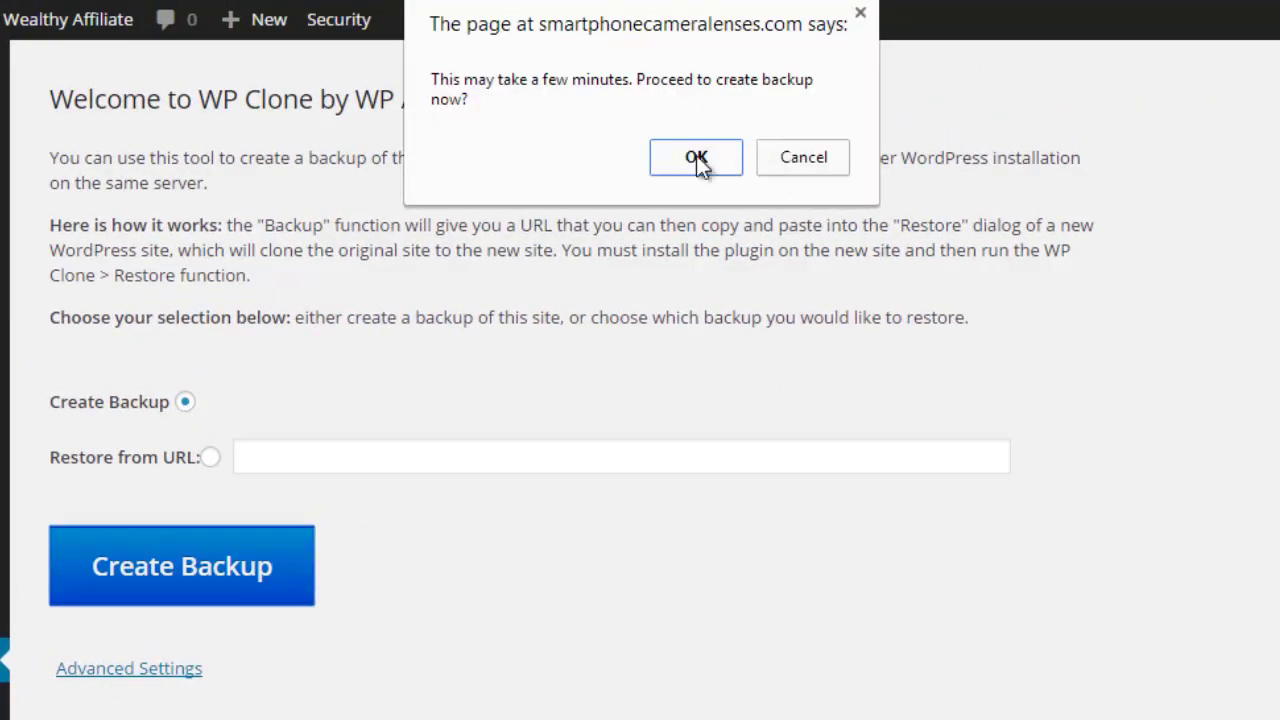
click(697, 159)
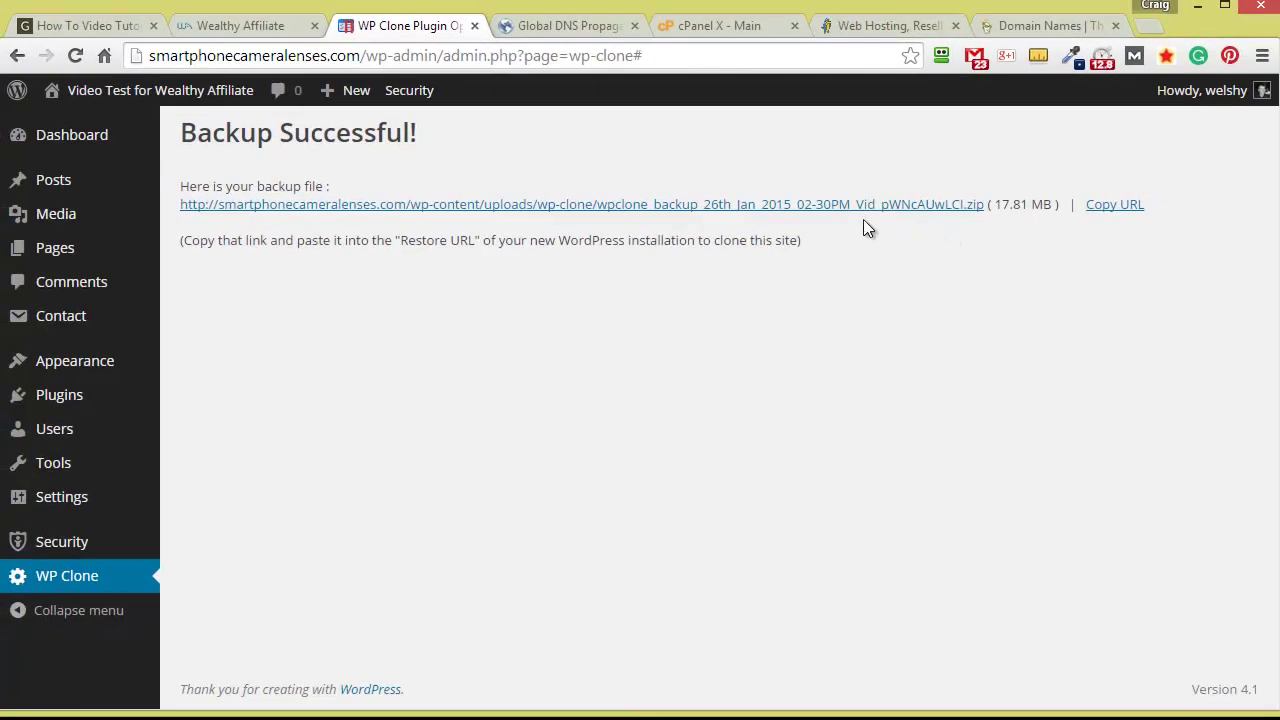
click(860, 205)
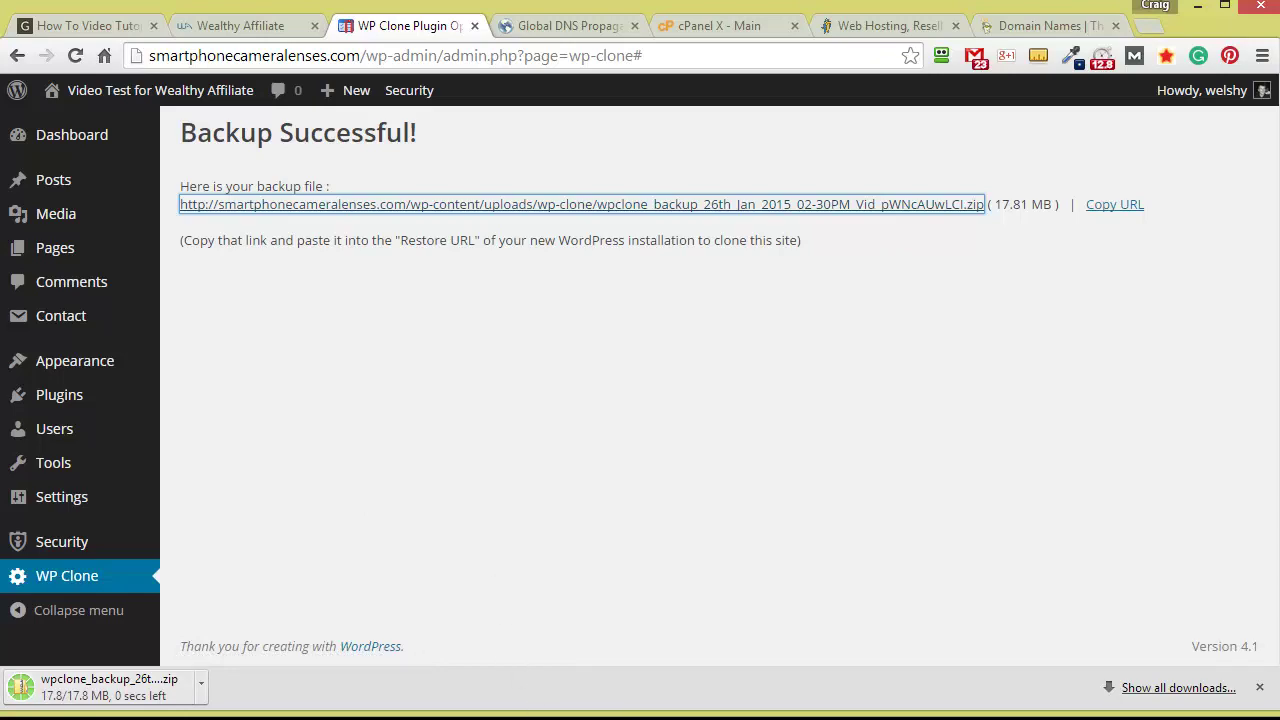
Switch to the FTP client and examine the remote httpdocs folder and its wp-content subfolder
key(alt+Tab)
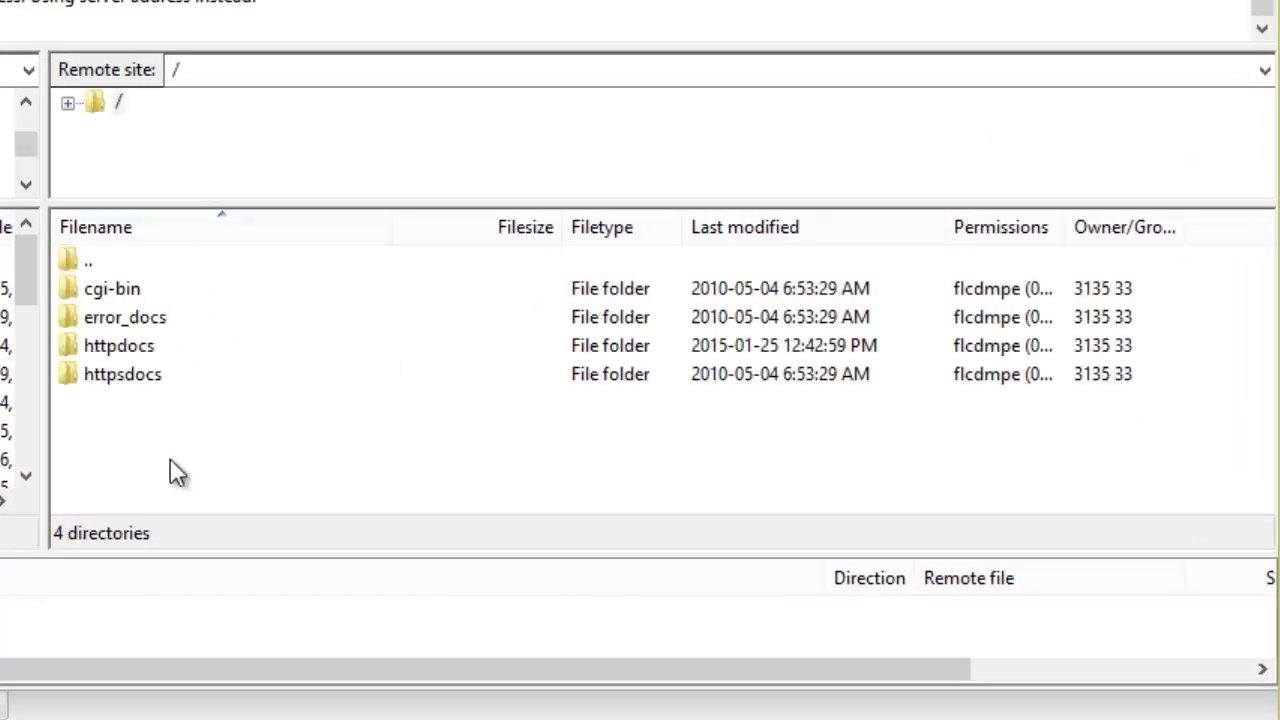
drag(171, 551, 180, 587)
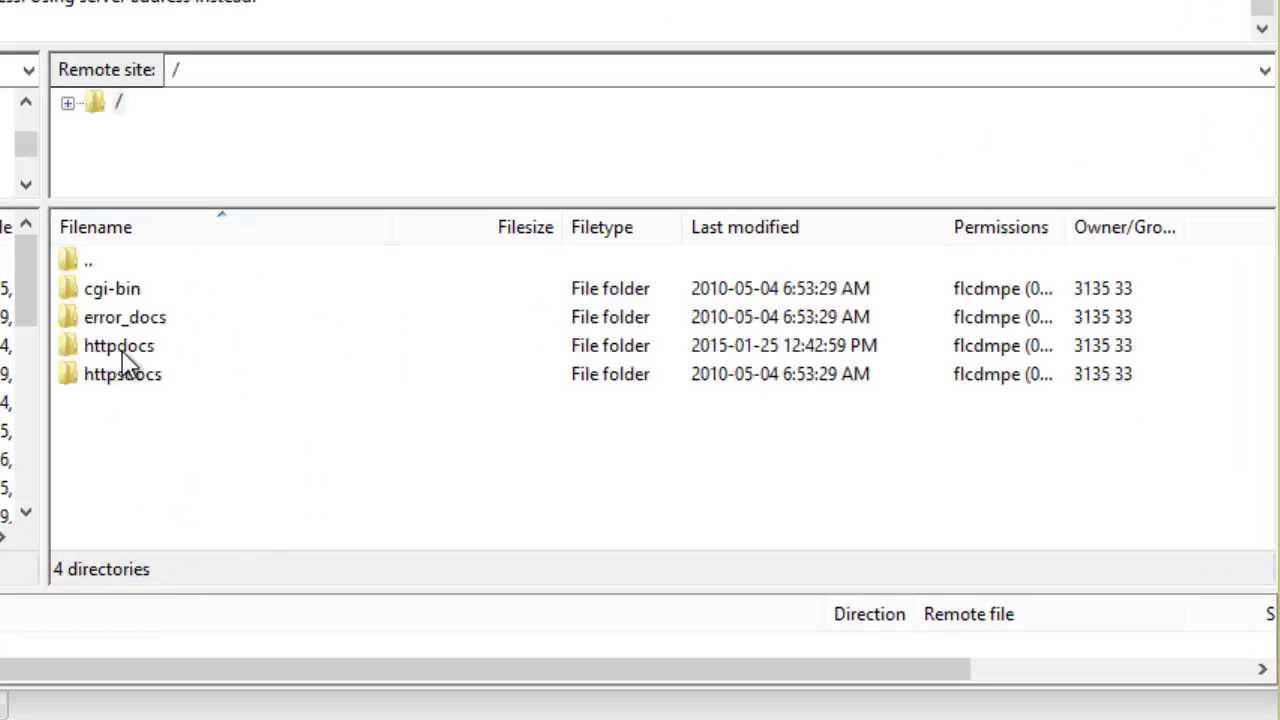
double_click(124, 358)
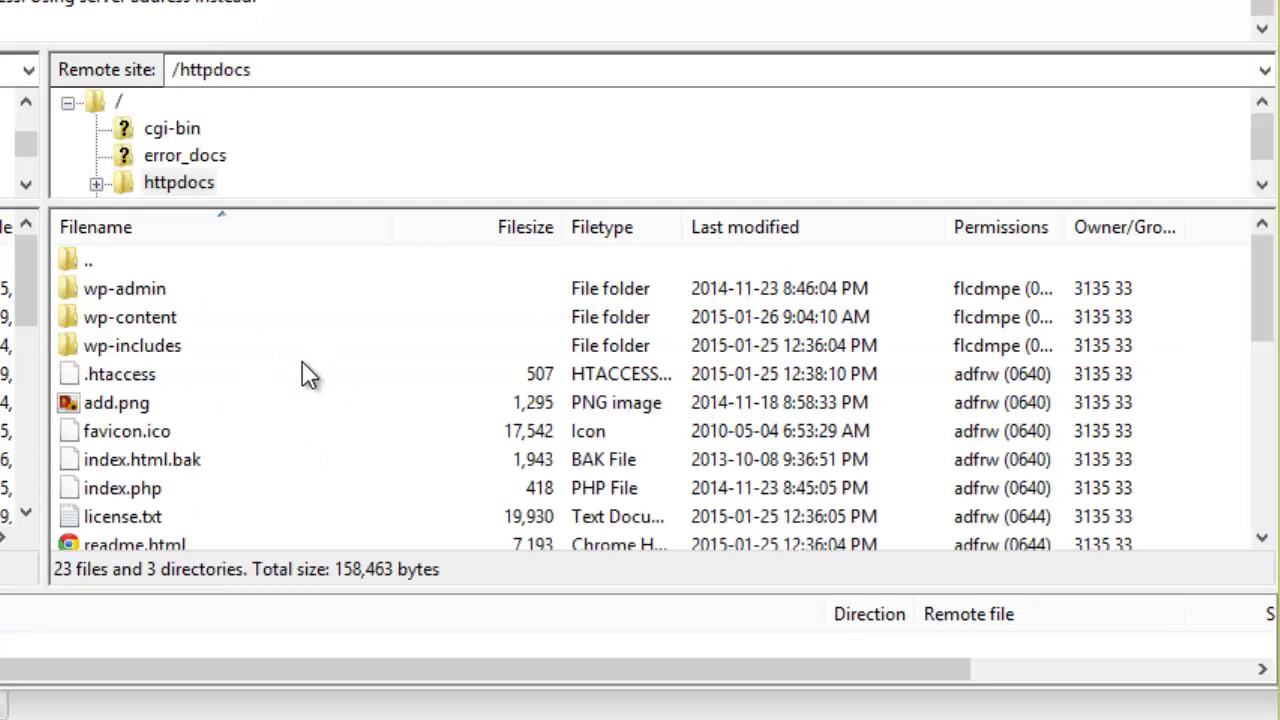
click(127, 318)
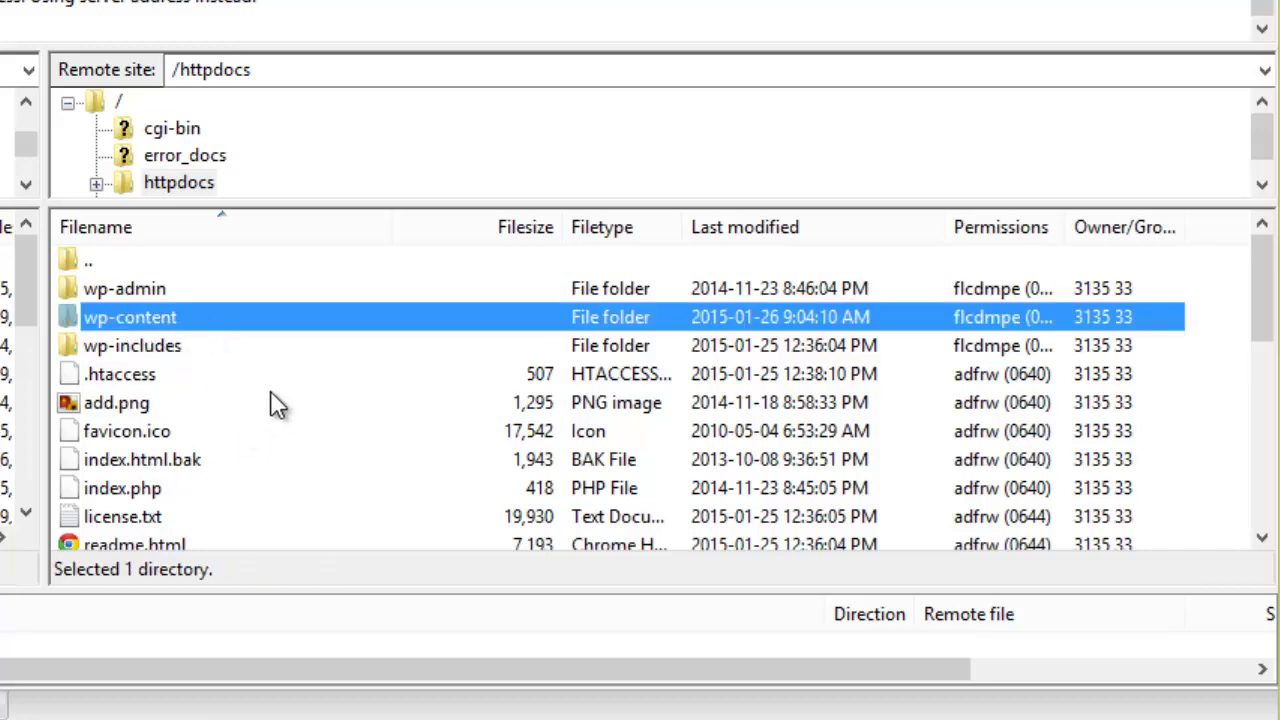
double_click(144, 313)
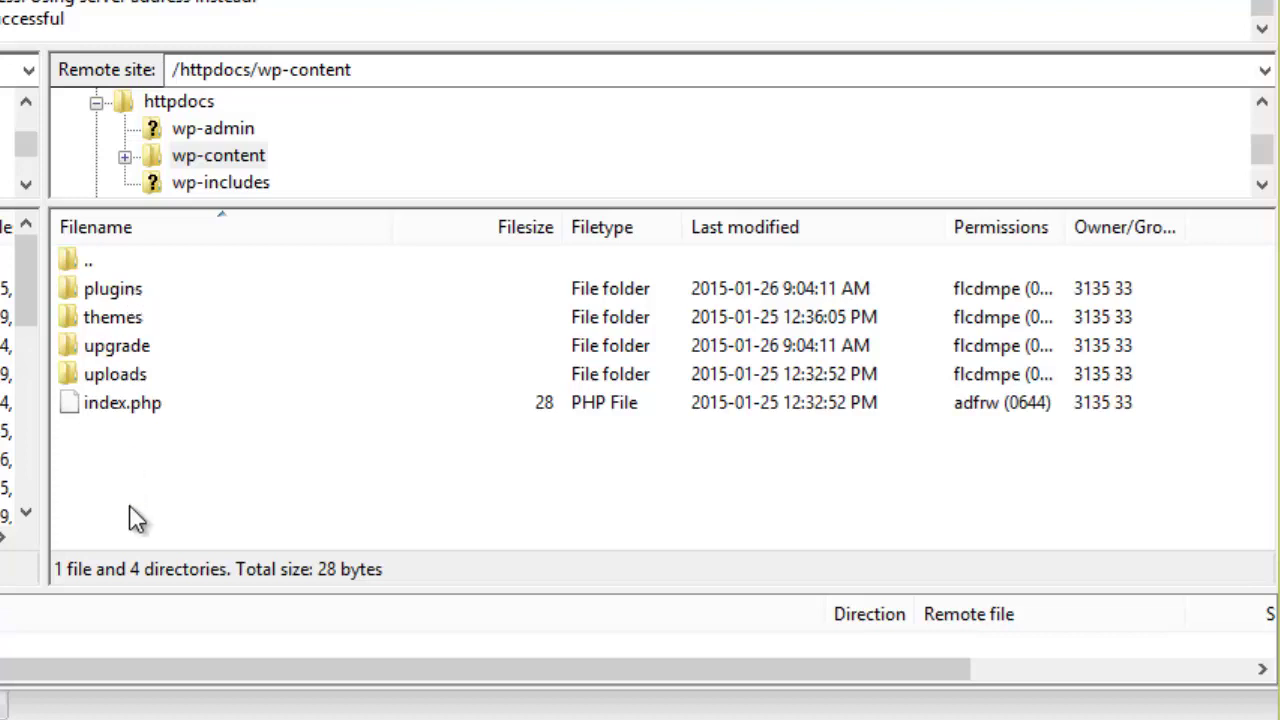
double_click(100, 262)
scroll(228, 400, down, 3)
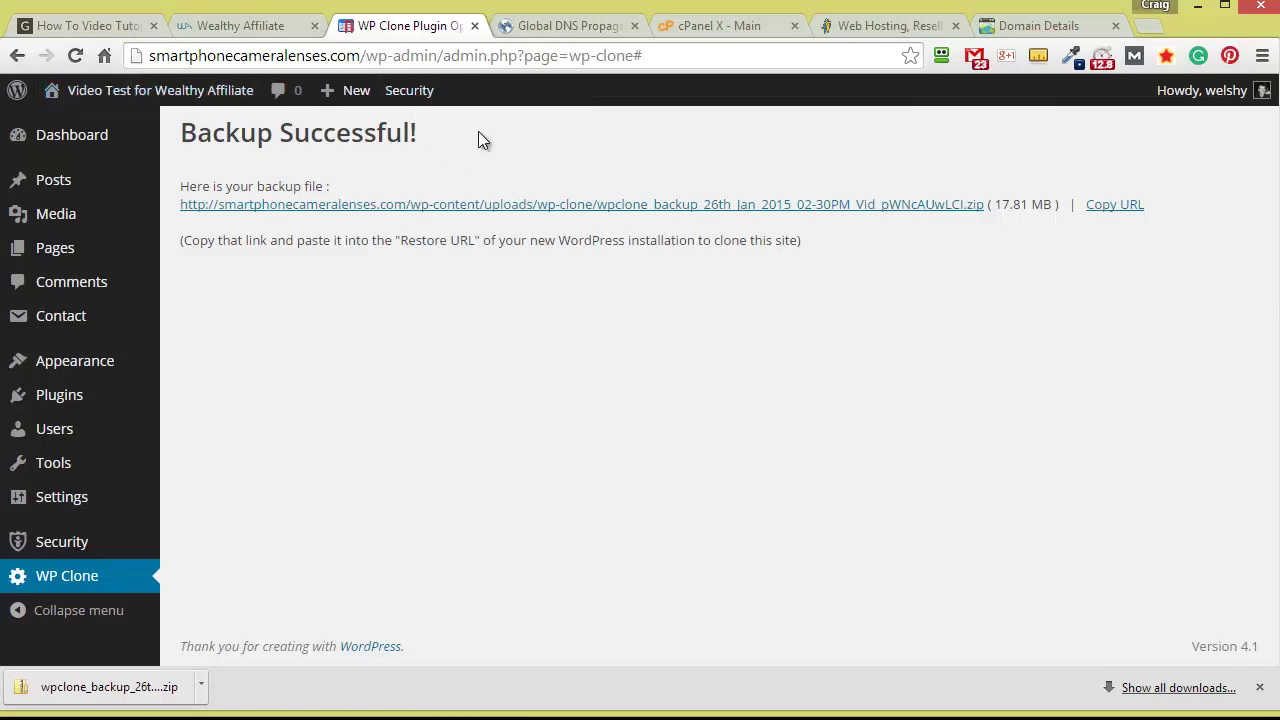
Switch to the GoDaddy domain details, edit the custom nameservers of smartphonecameralenses.com, and set the first to NS1.localwebdesign.ca
click(1030, 26)
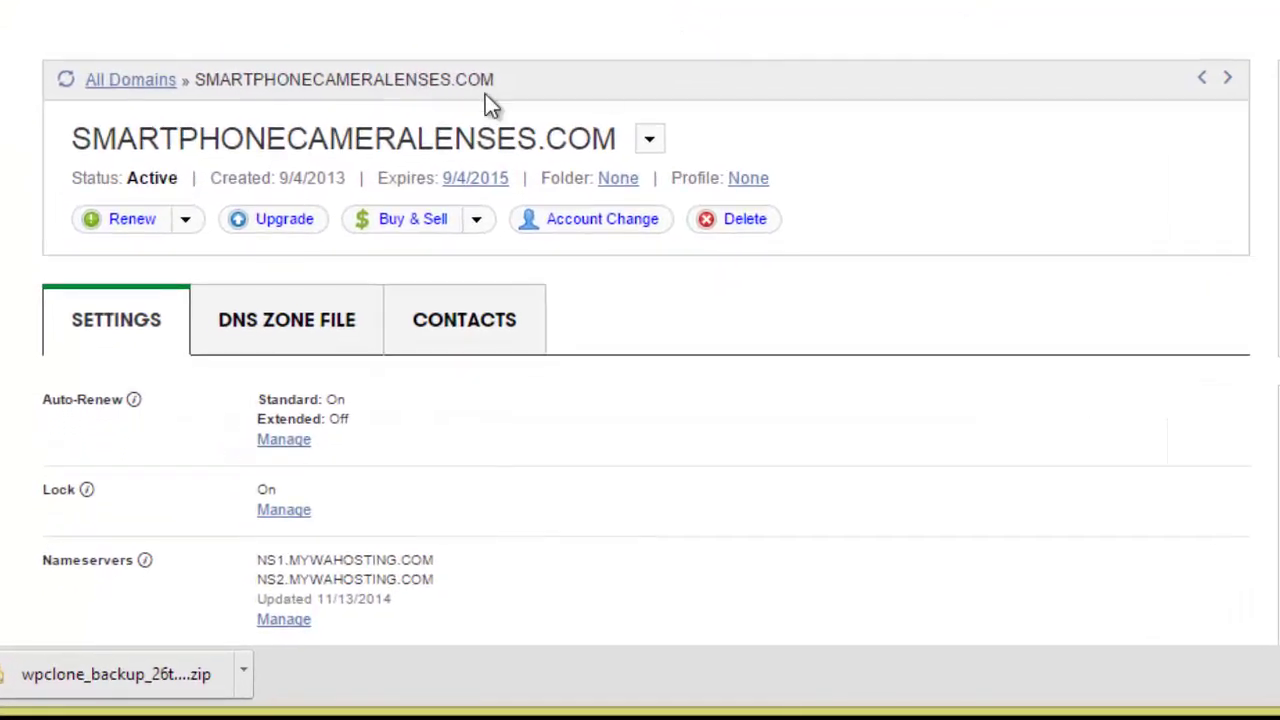
scroll(931, 360, down, 3)
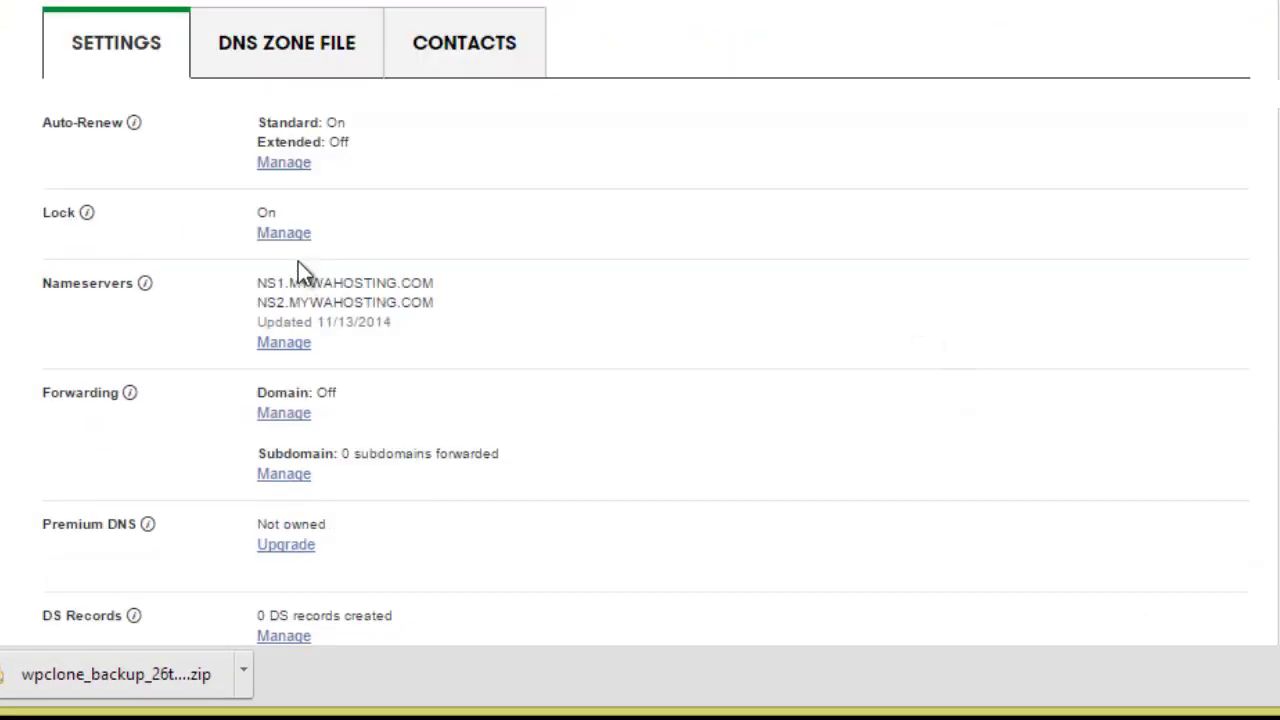
click(282, 343)
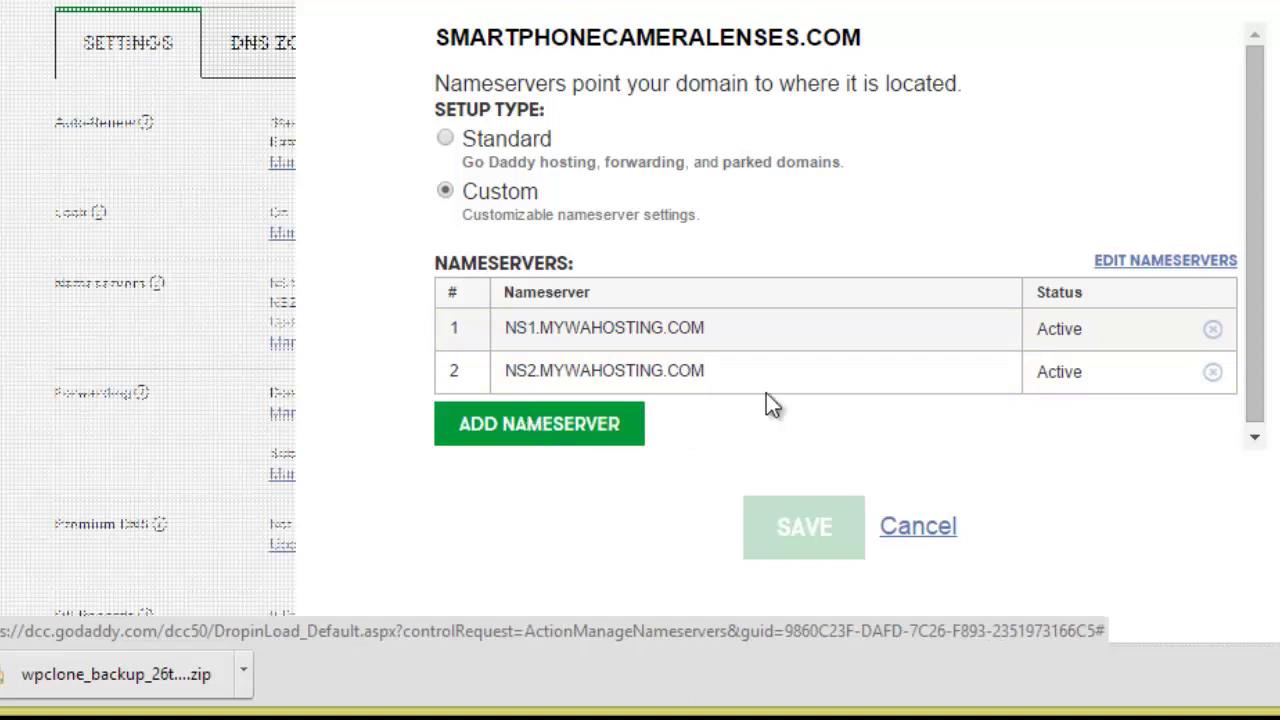
click(1120, 266)
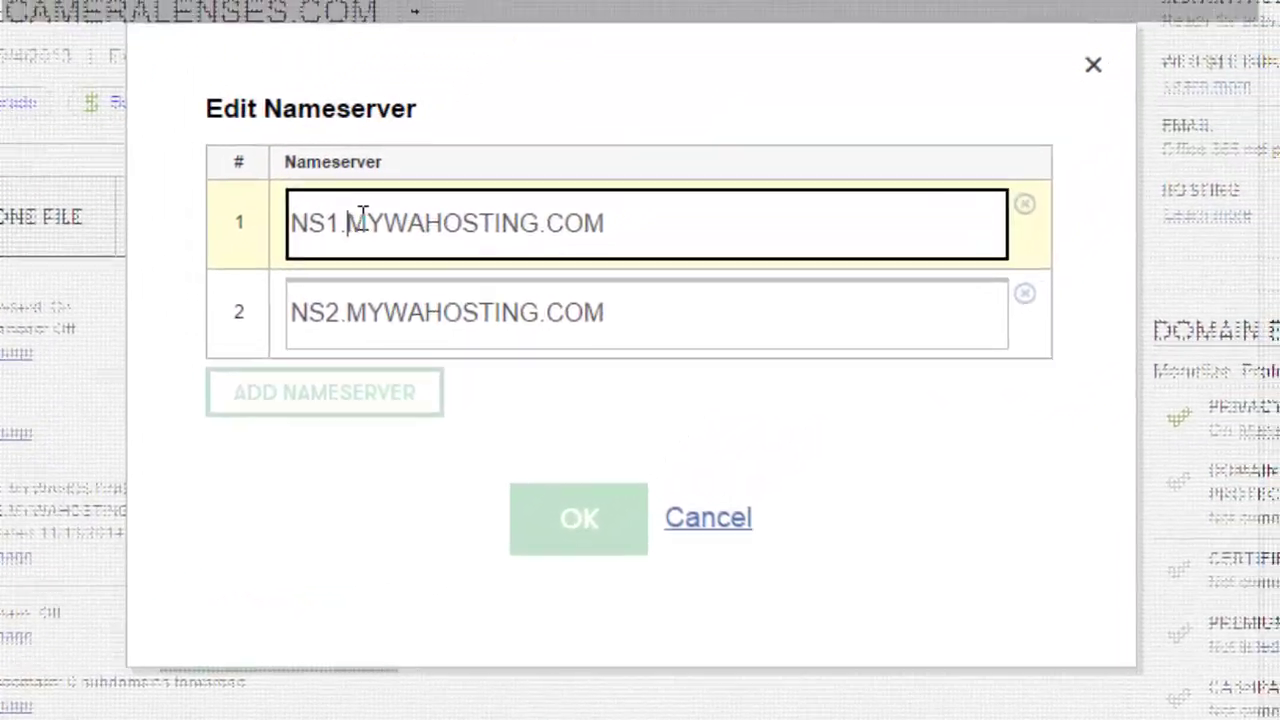
drag(600, 48, 759, 48)
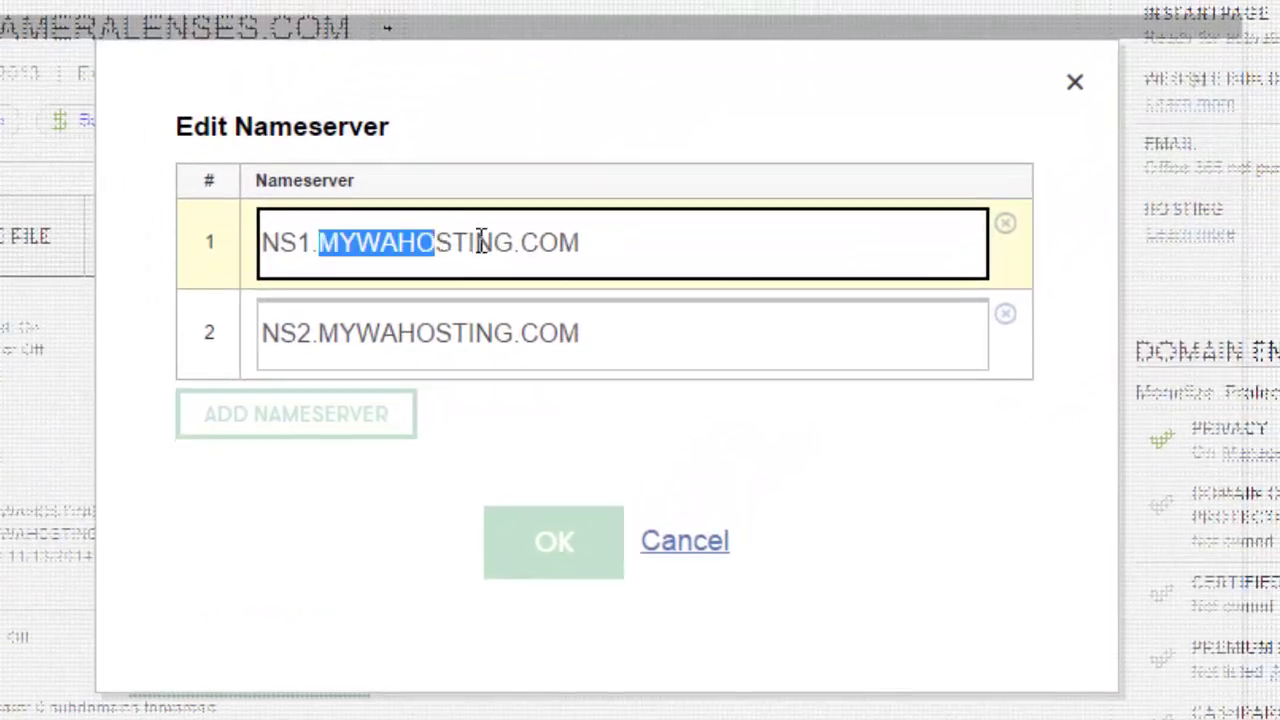
drag(500, 243, 606, 249)
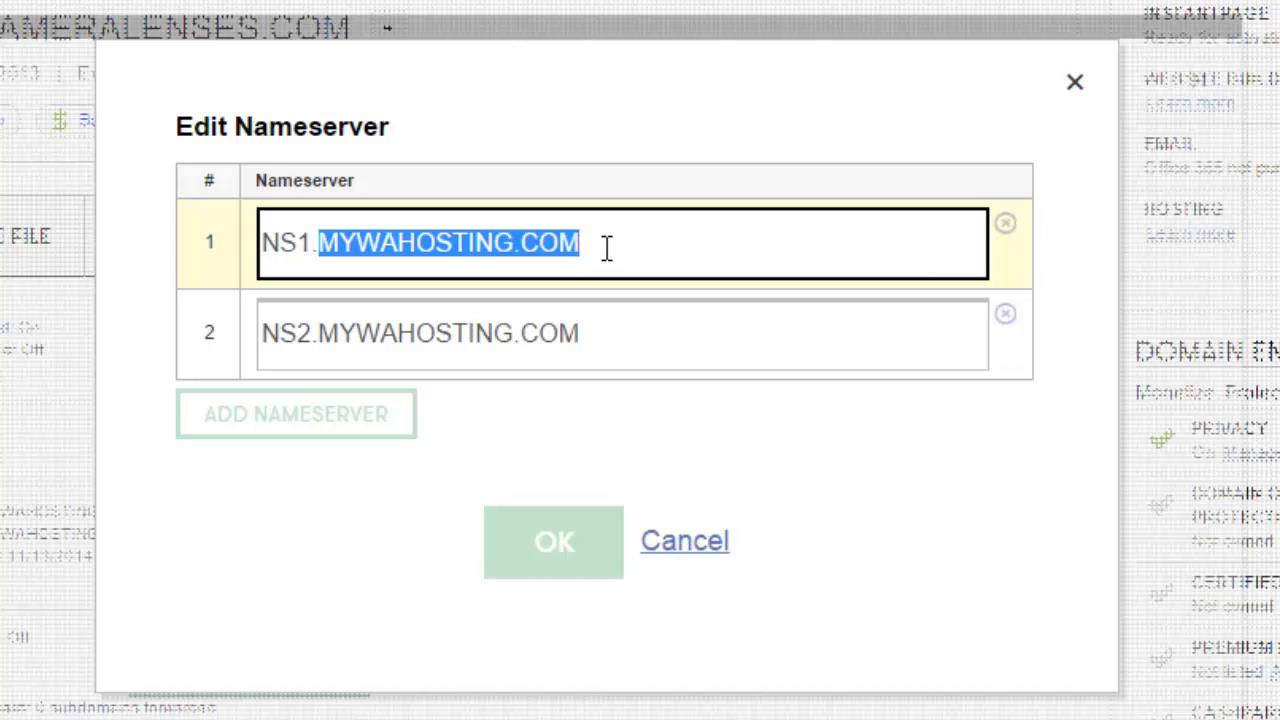
text(localwebdesign.ca)
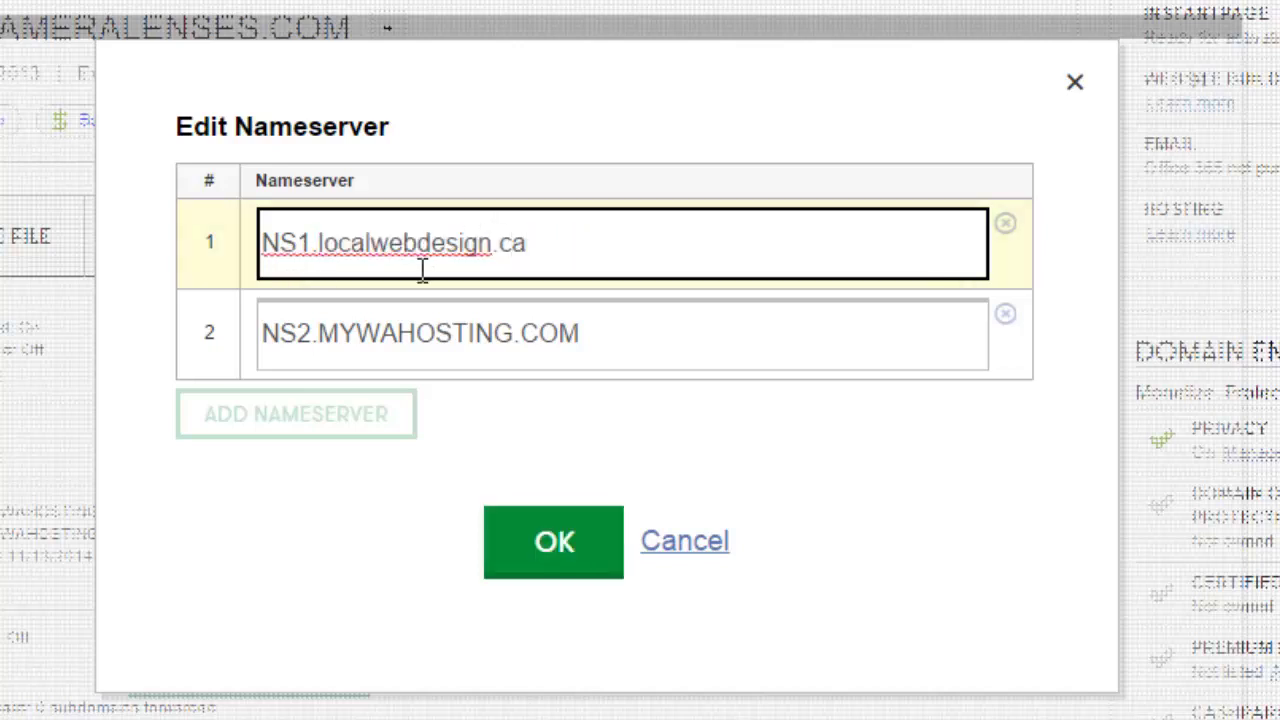
Set the second nameserver to NS2.localwebdesign.ca and save the domain's nameserver settings
drag(322, 337, 645, 338)
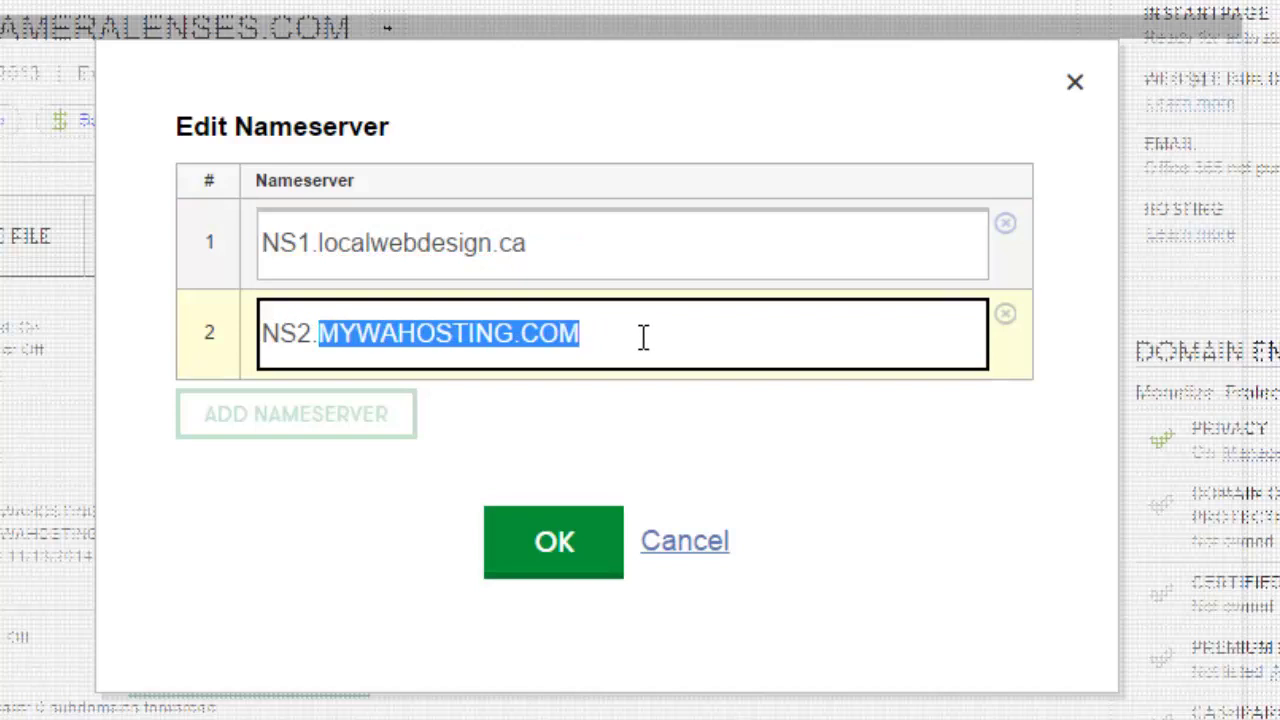
text(local)
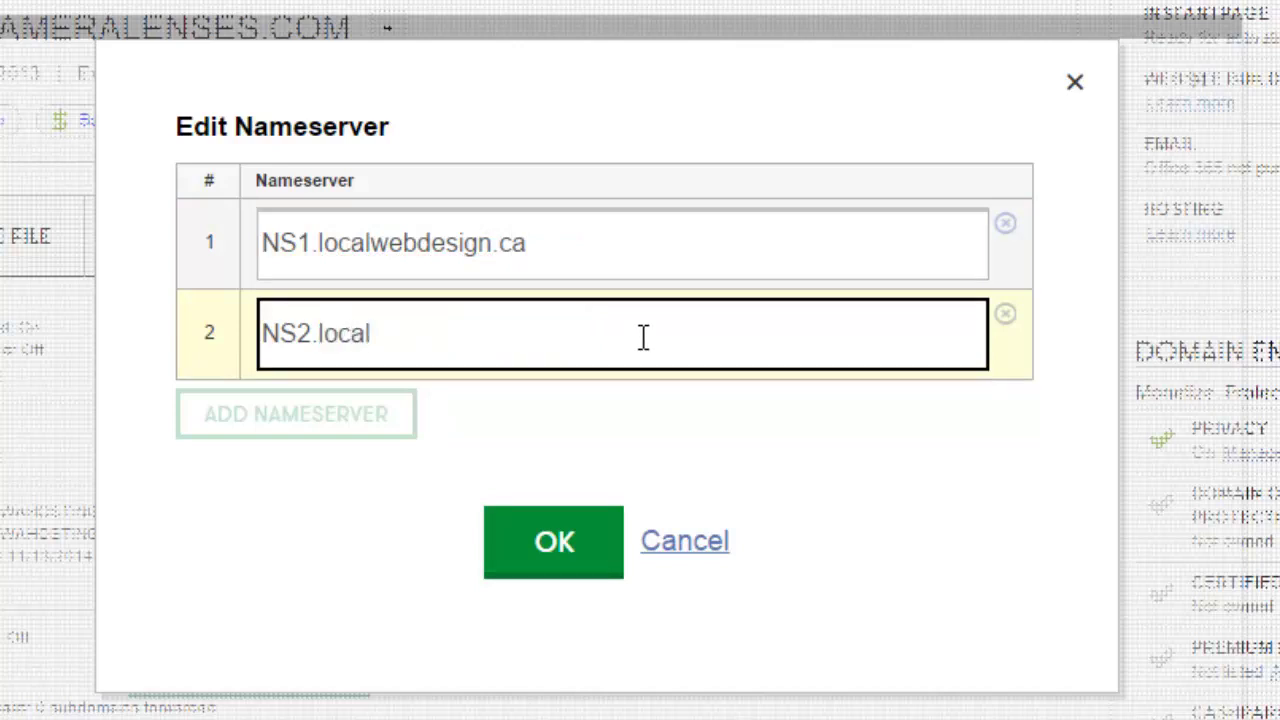
text(webdesign.ca)
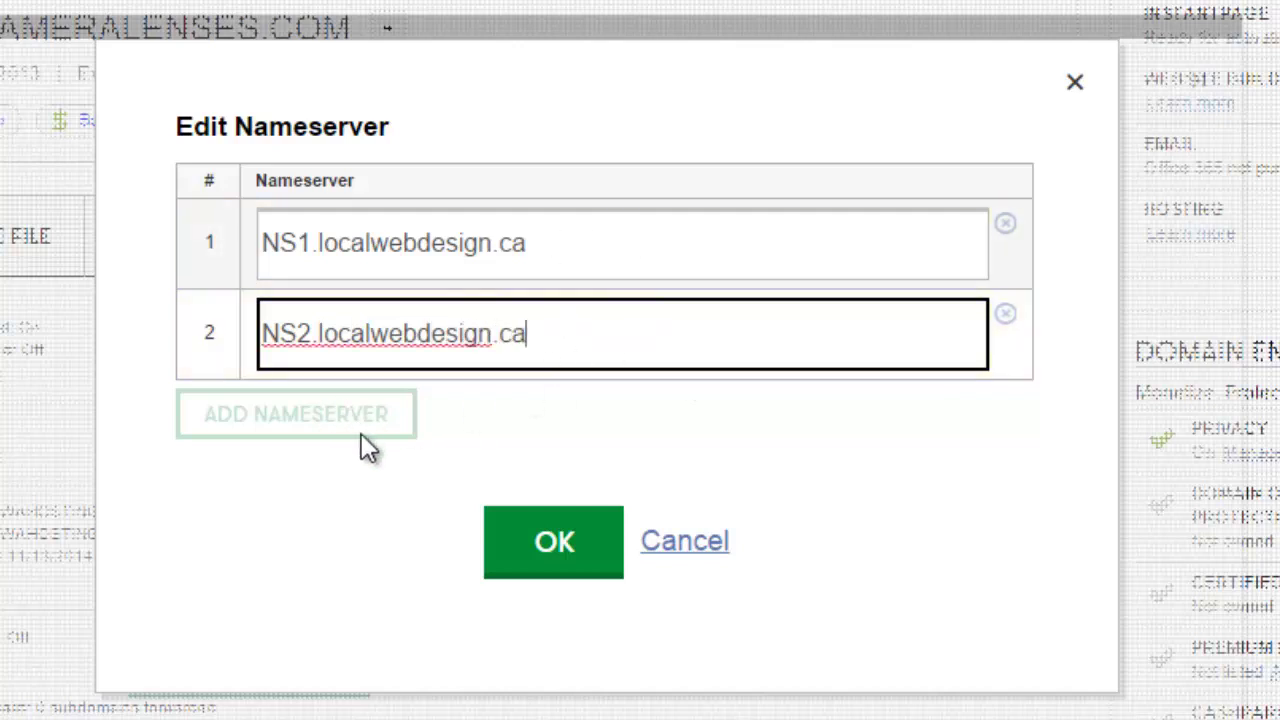
click(543, 550)
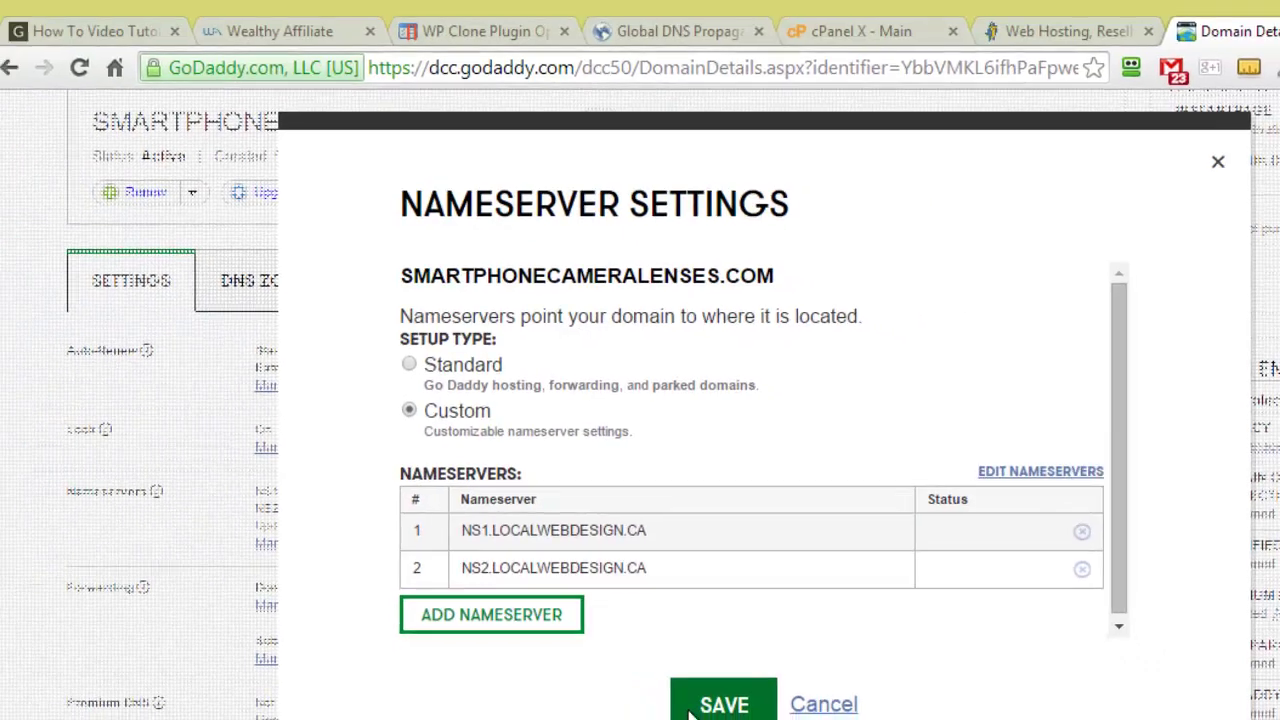
click(689, 708)
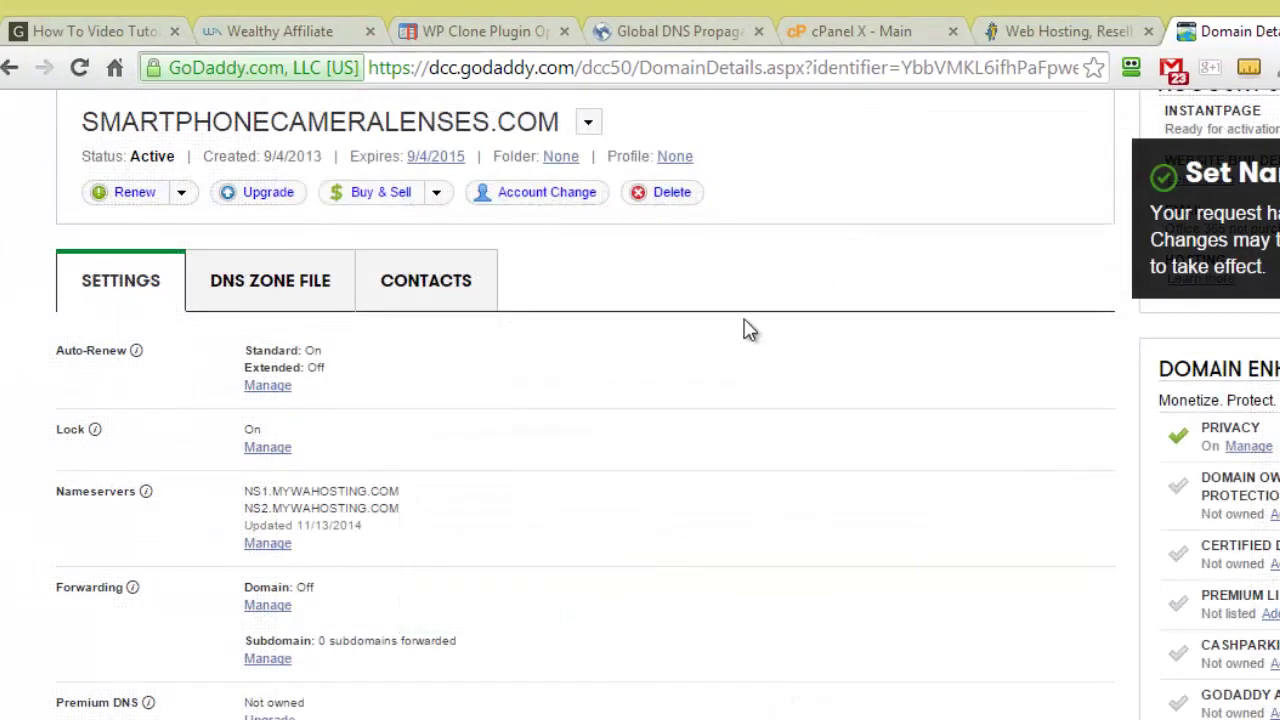
Switch to whatsmydns.net and look up the NS records for smartphonecameralenses.com
click(646, 30)
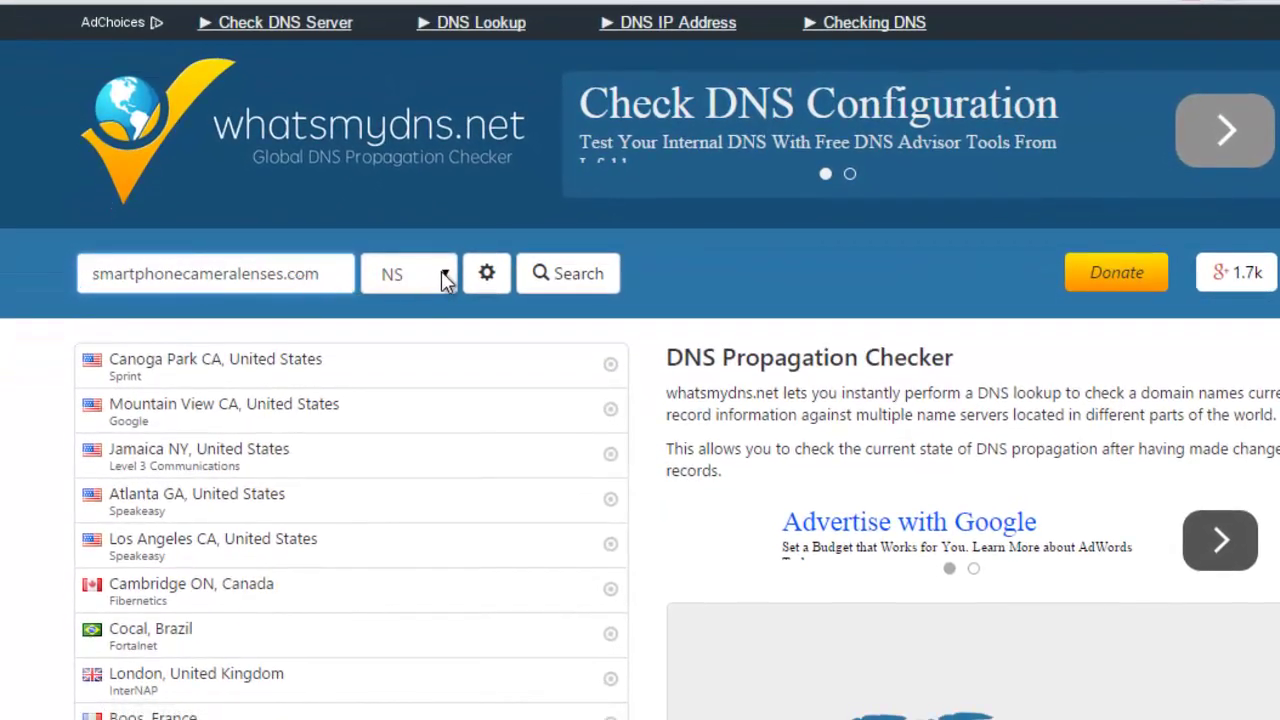
click(441, 271)
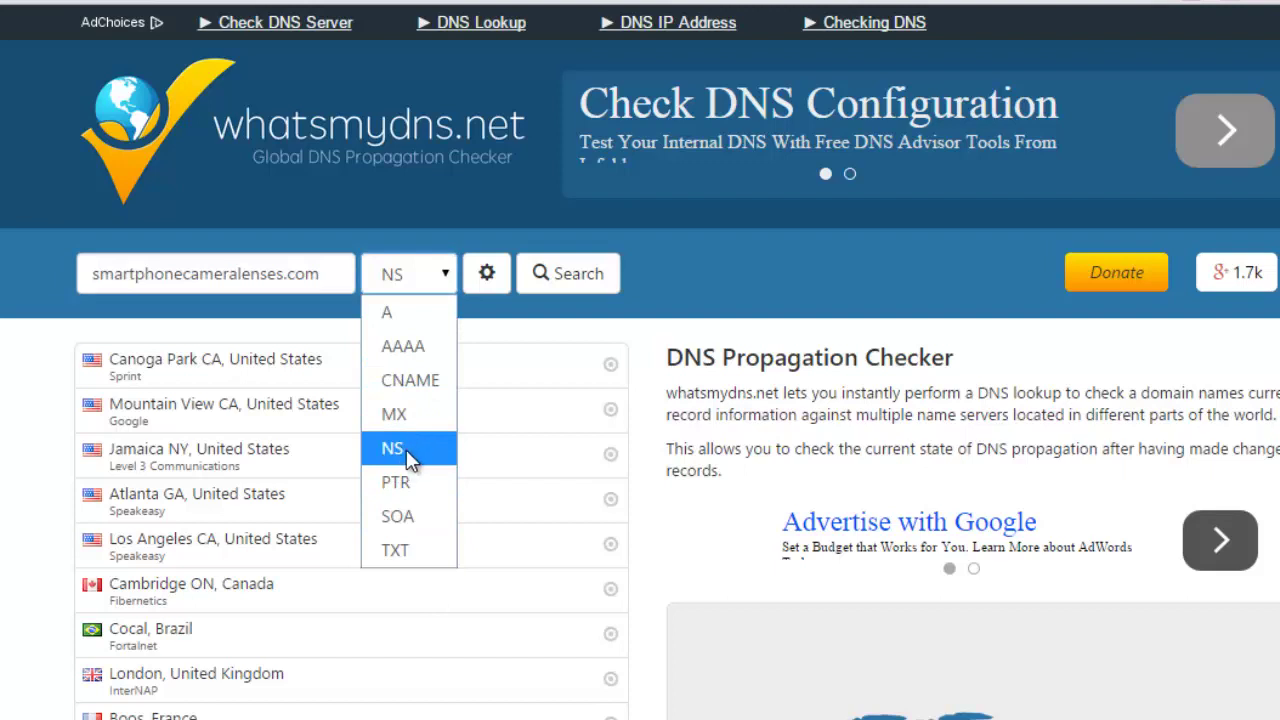
click(413, 455)
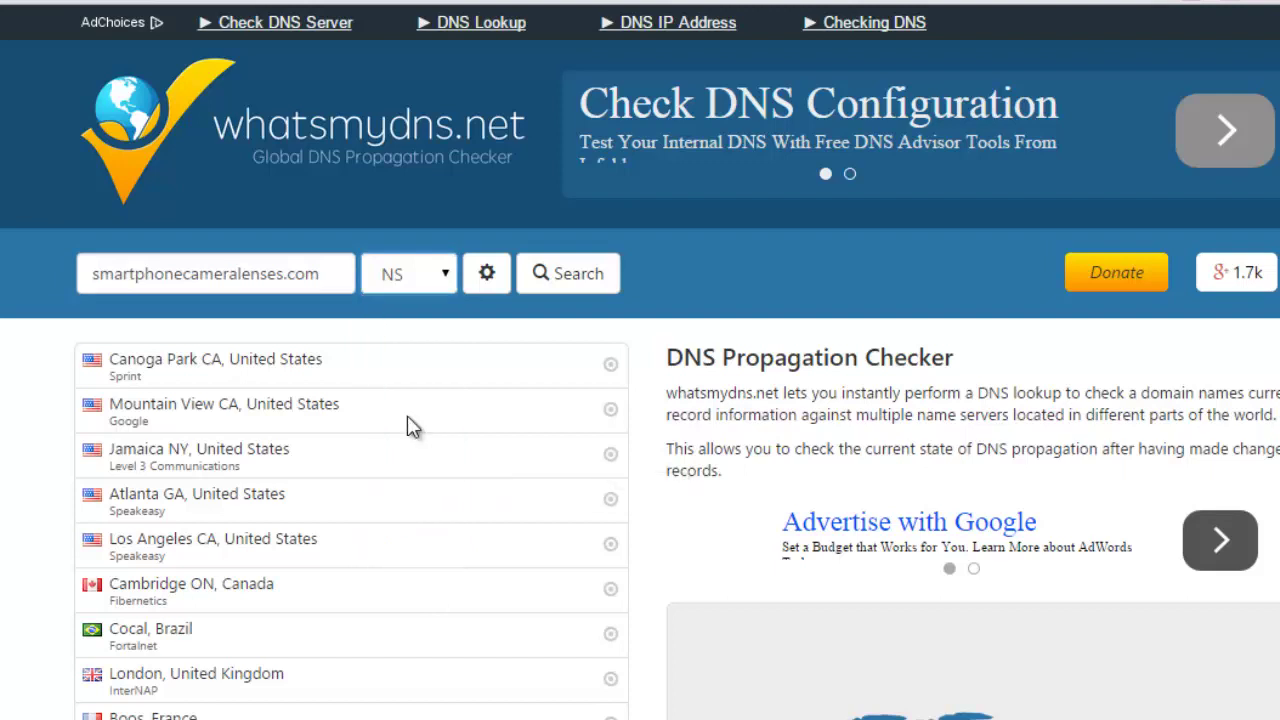
click(577, 274)
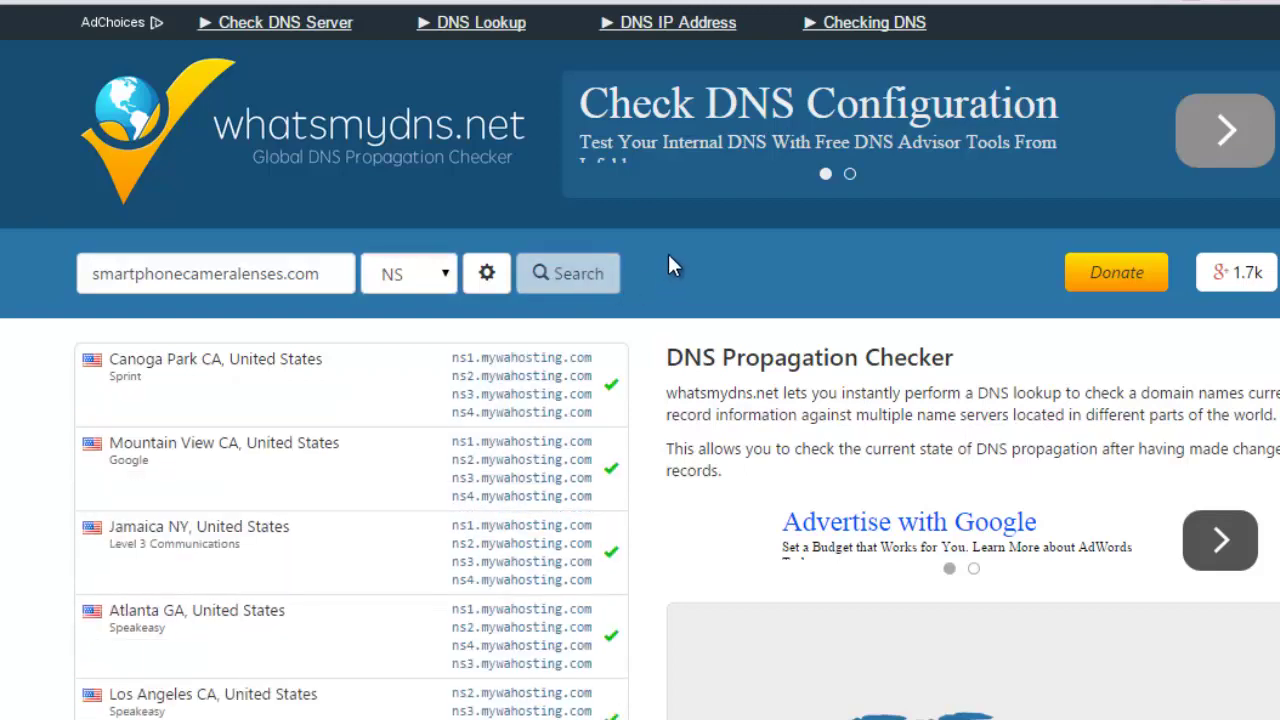
Examine the nameservers reported by each worldwide location in the DNS propagation results and on the map
scroll(450, 390, down, 10)
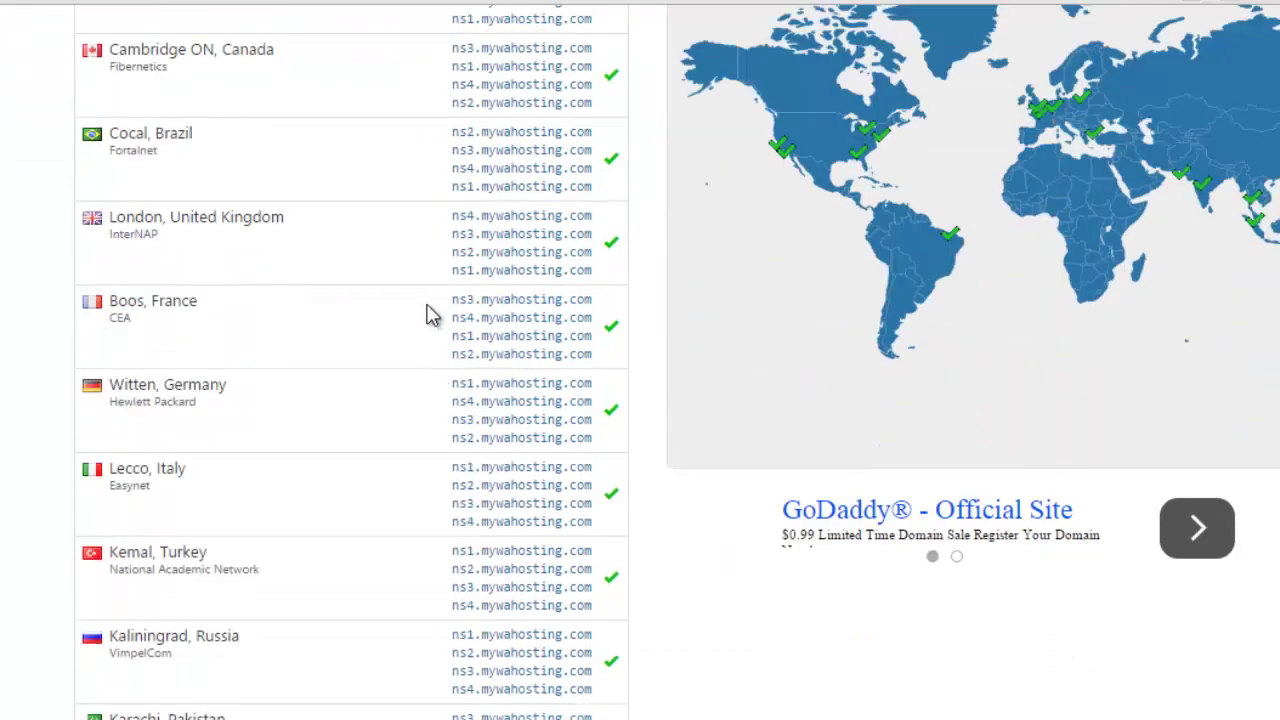
scroll(441, 287, up, 7)
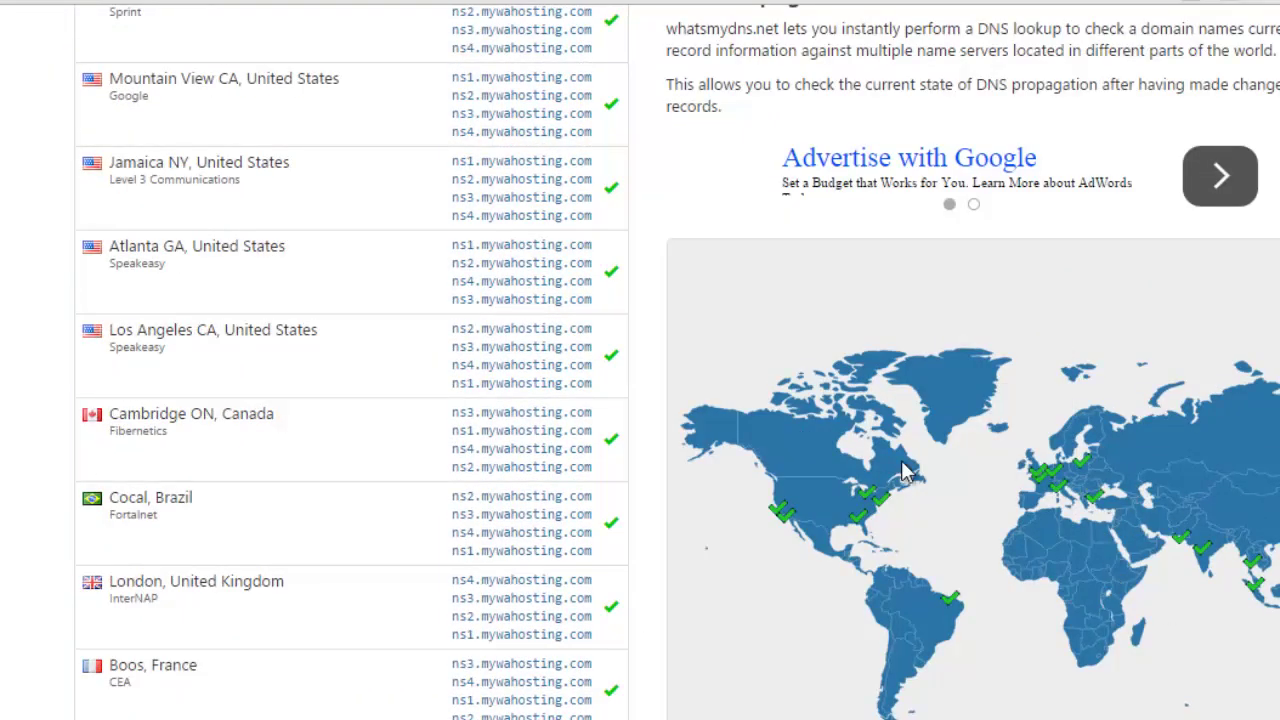
scroll(283, 336, down, 6)
scroll(283, 336, down, 7)
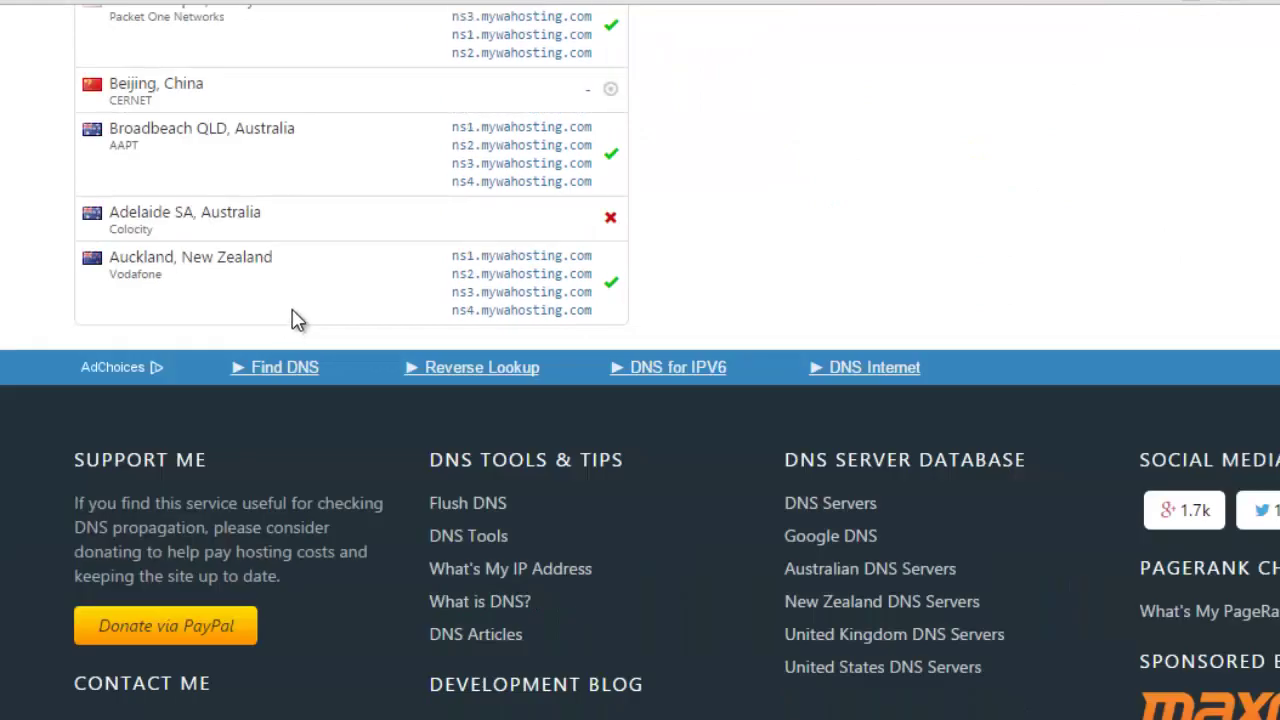
scroll(320, 270, up, 1)
scroll(340, 230, up, 8)
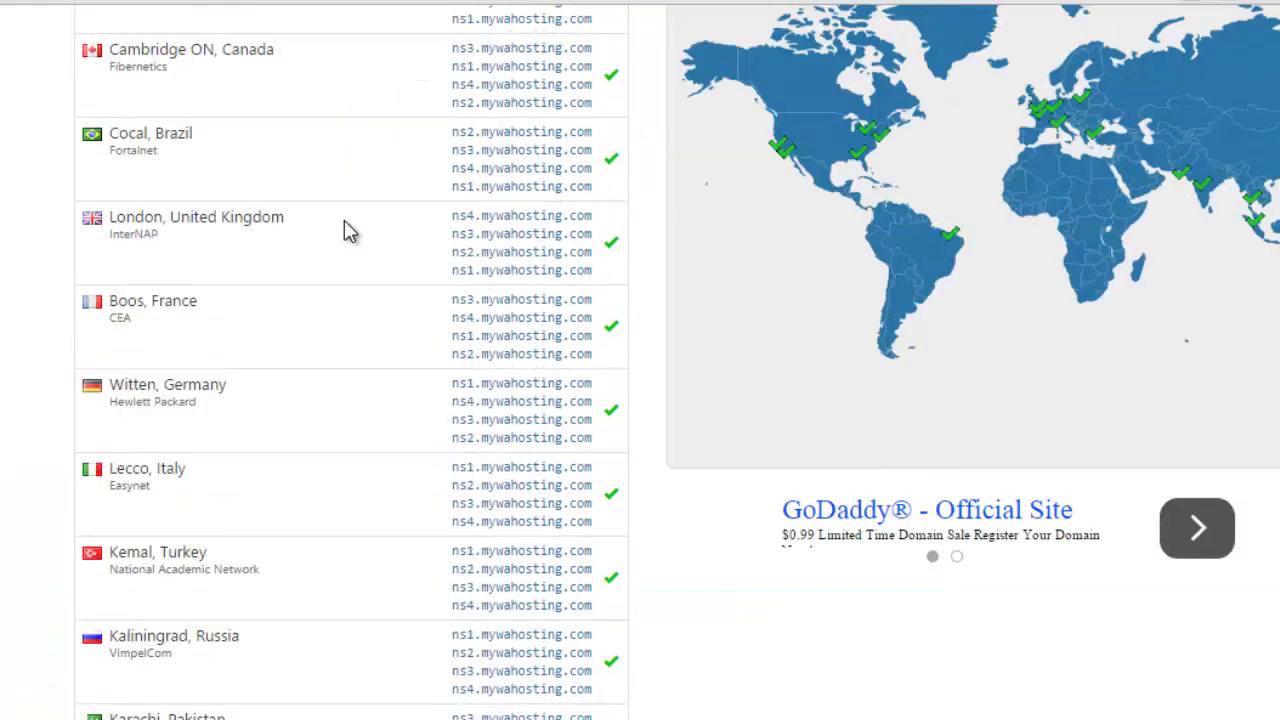
scroll(344, 228, up, 3)
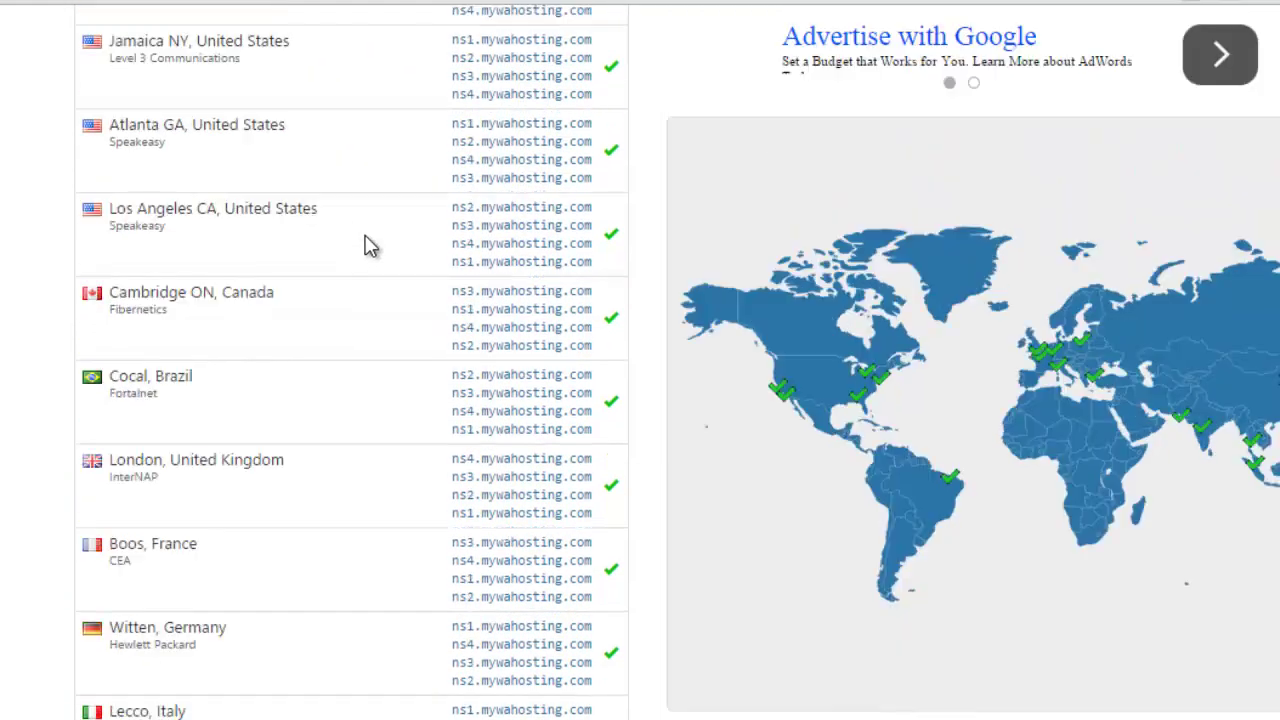
scroll(375, 250, up, 1)
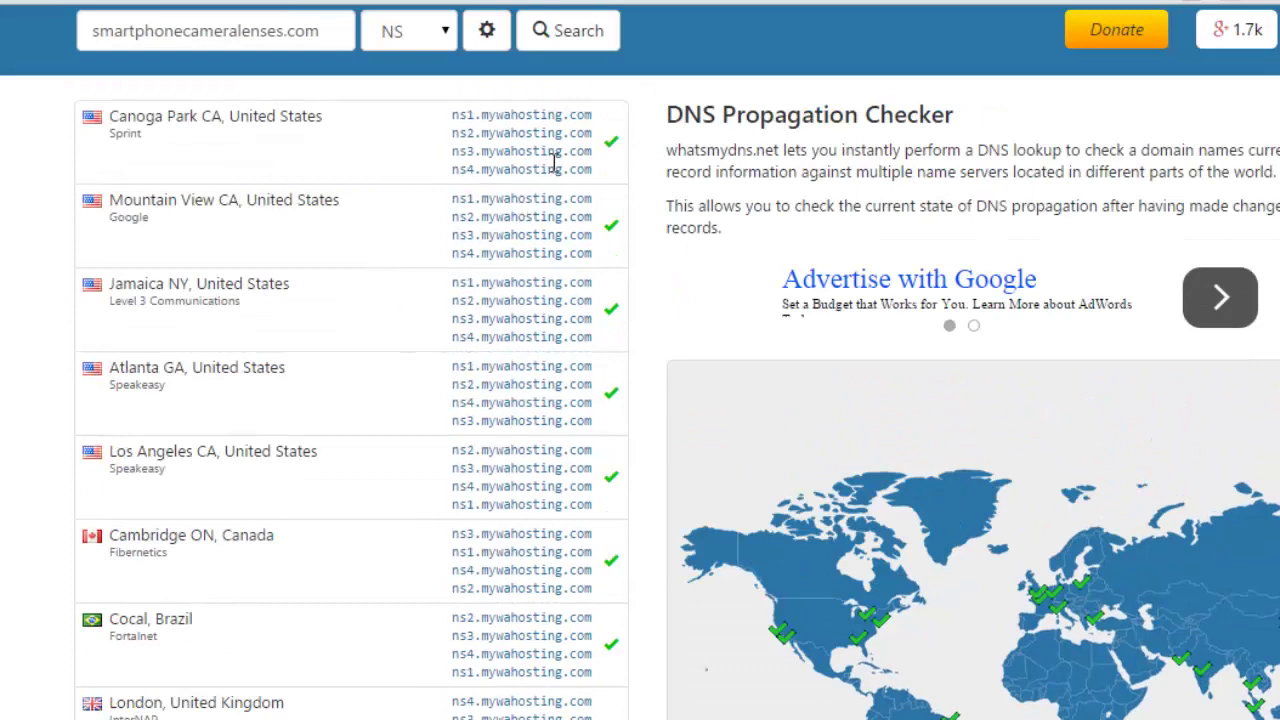
scroll(643, 255, up, 2)
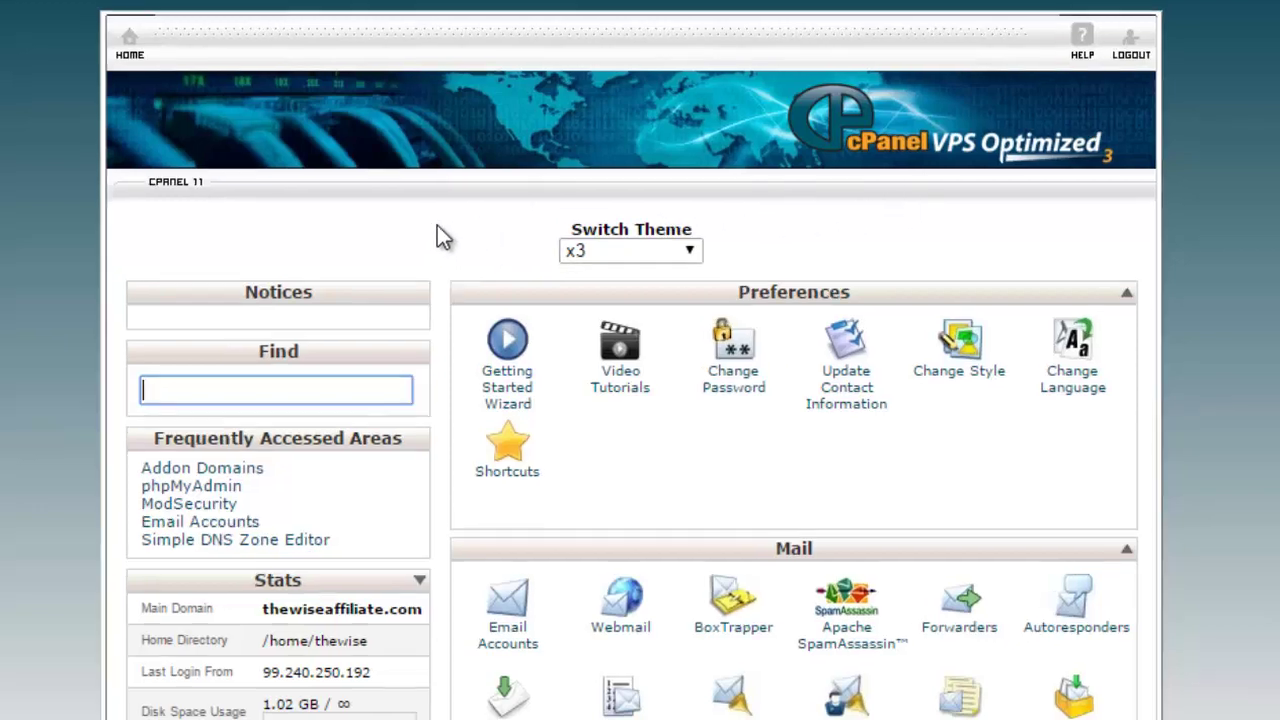
scroll(437, 237, down, 9)
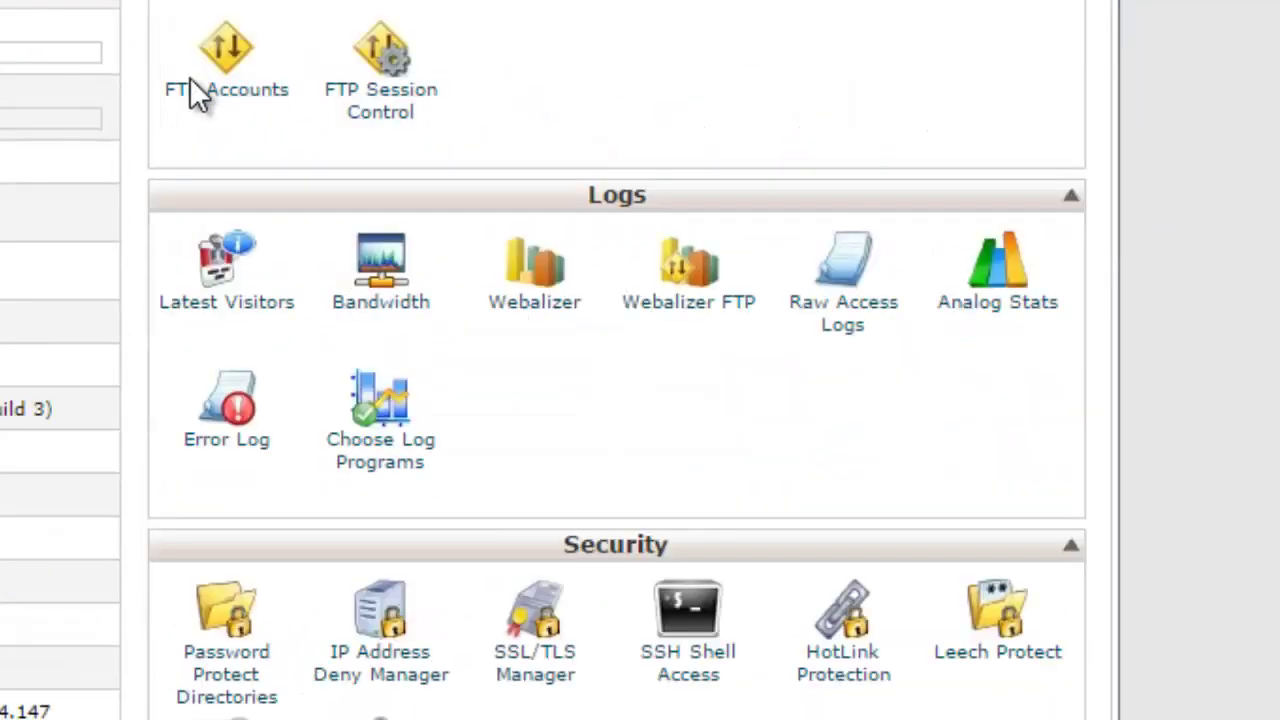
scroll(192, 85, down, 7)
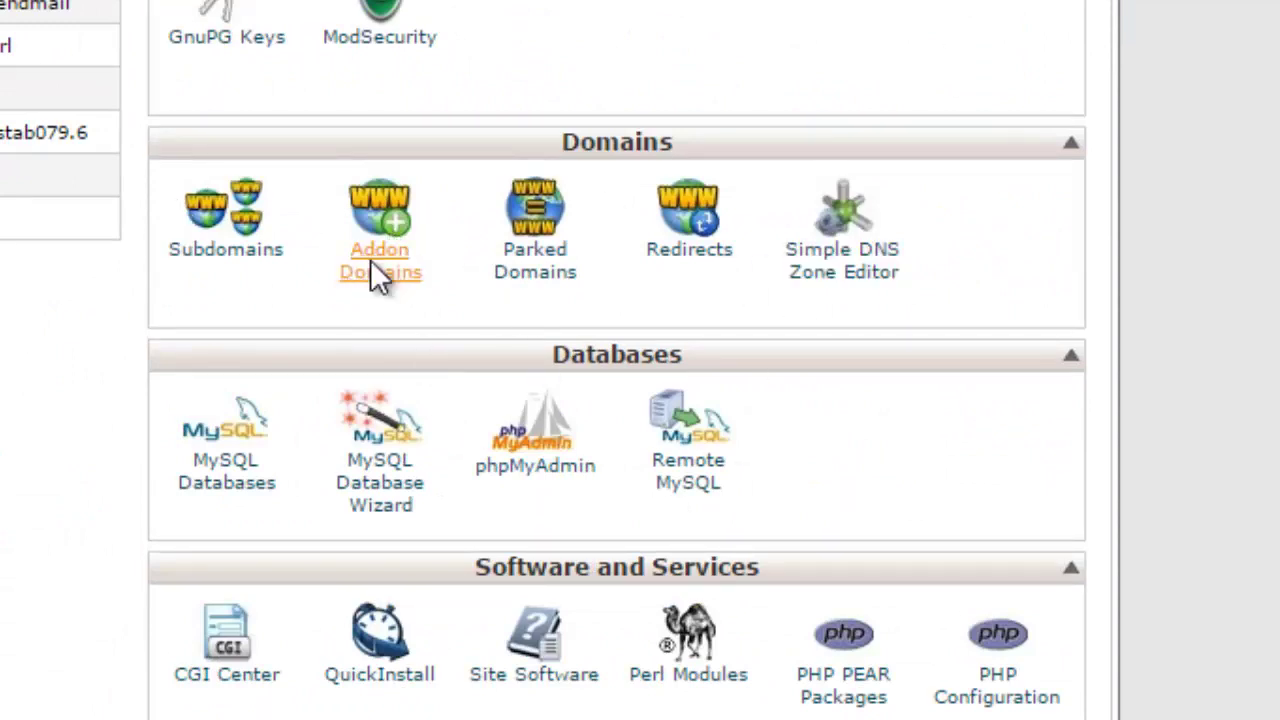
click(378, 268)
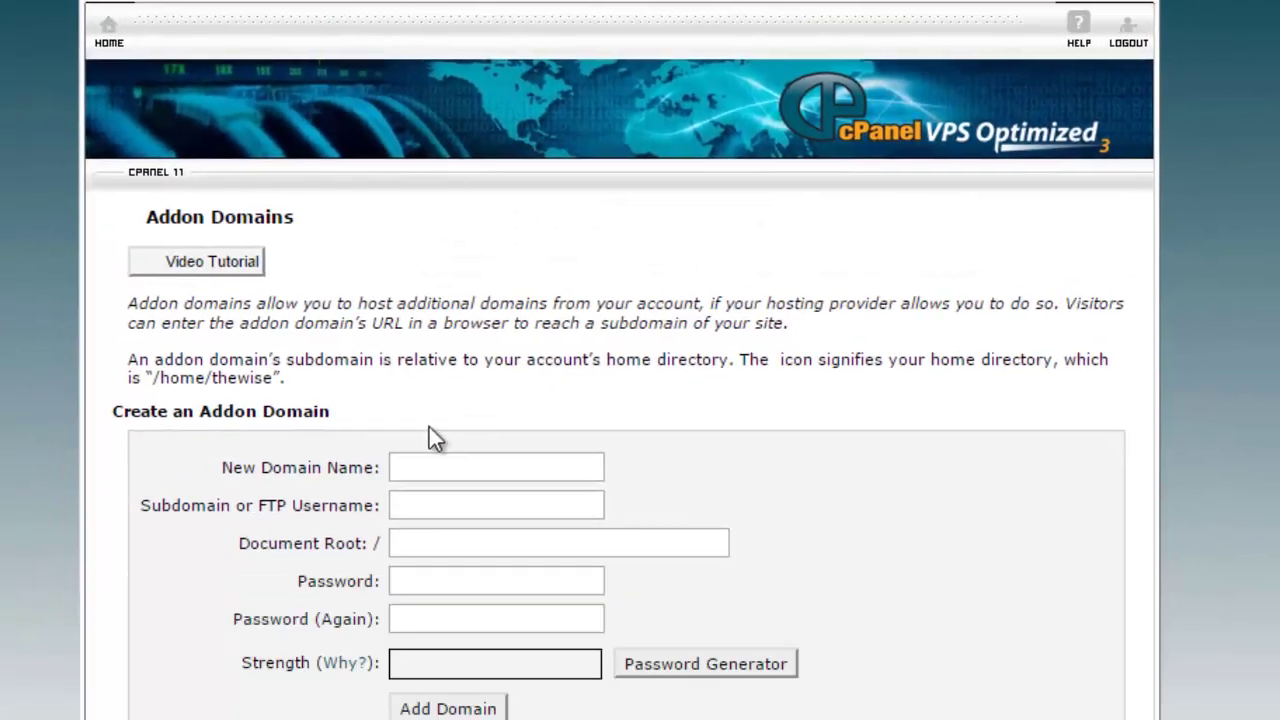
click(432, 478)
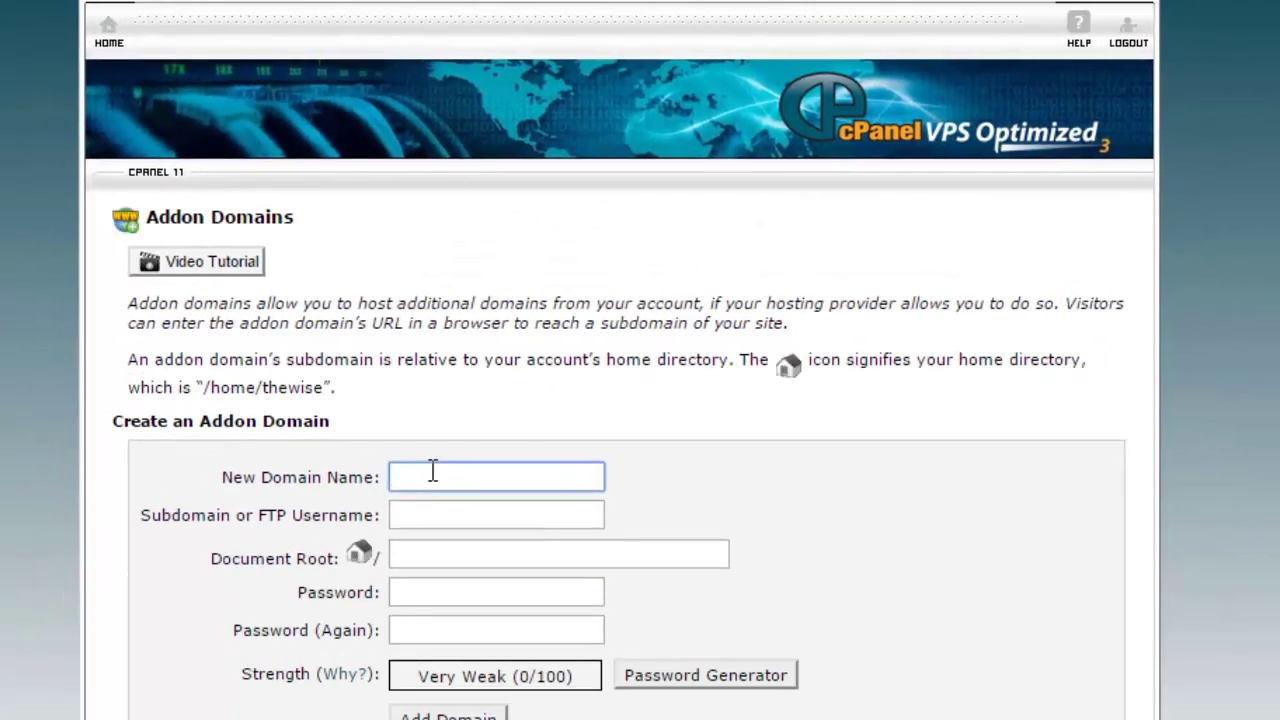
text(phonecameralenses.com/)
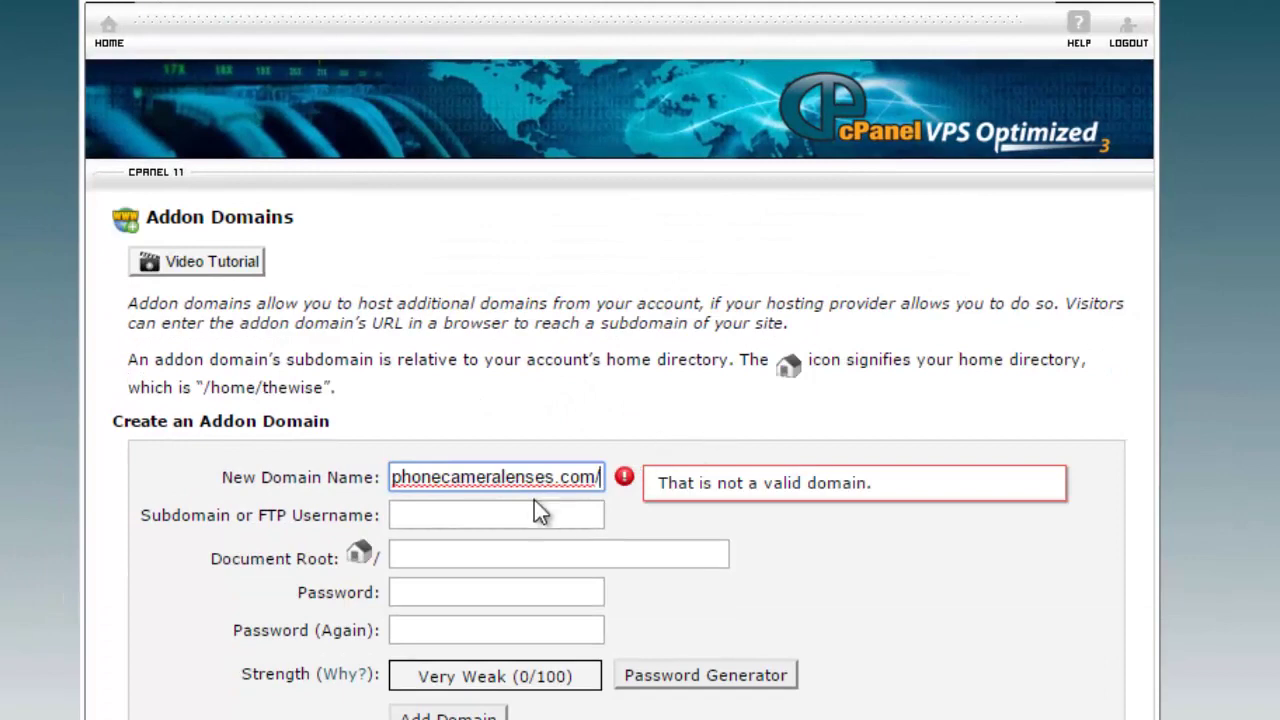
drag(398, 478, 358, 457)
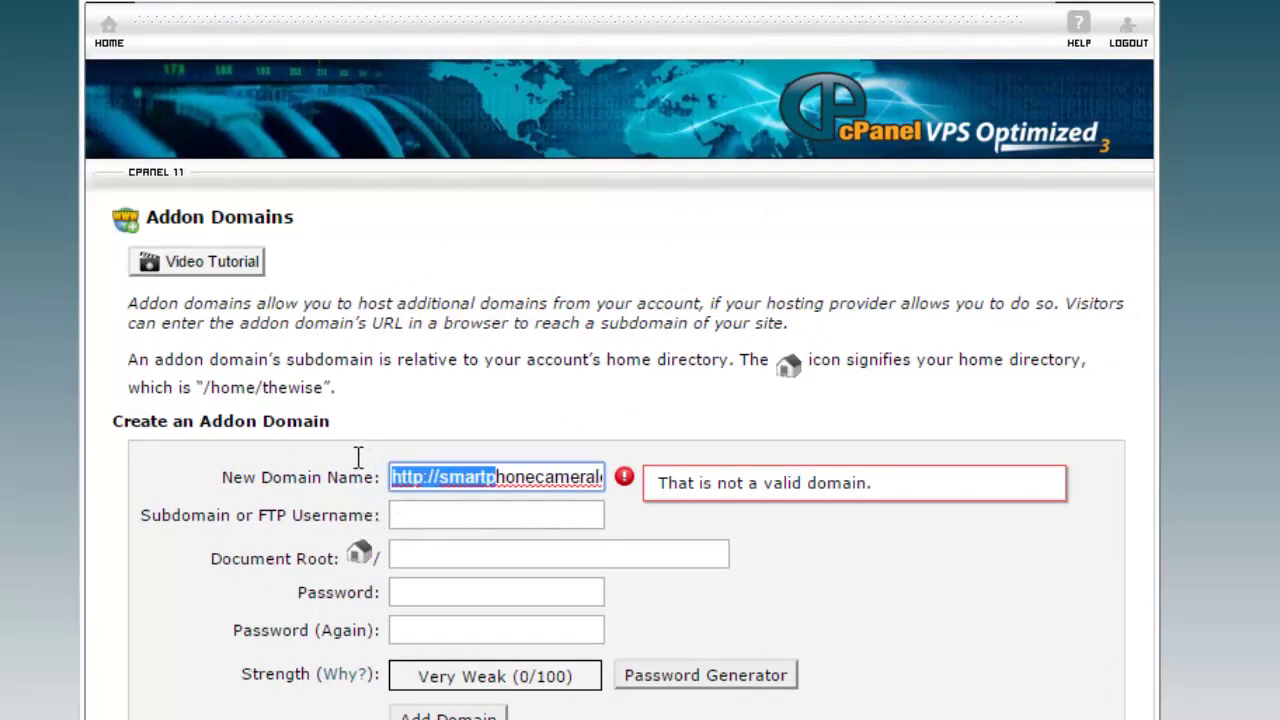
click(449, 484)
drag(441, 477, 366, 474)
key(BackSpace)
click(412, 515)
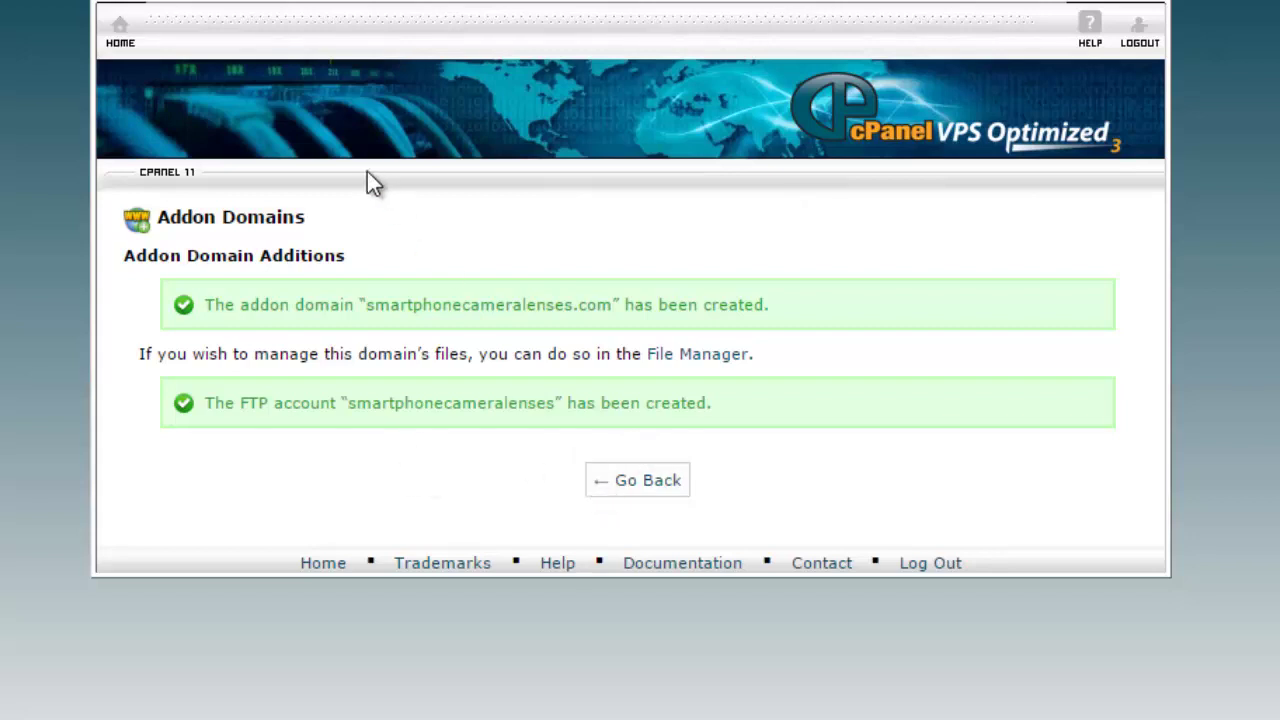
click(117, 42)
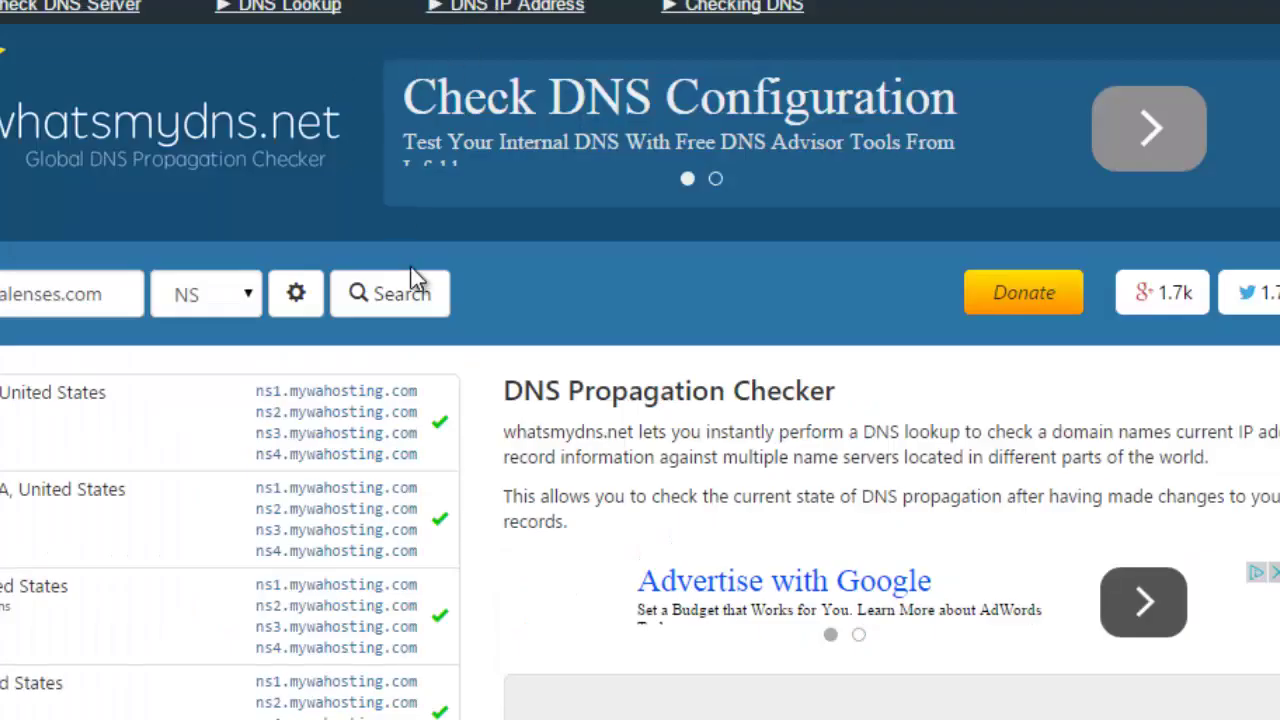
Repeat the NS propagation search on whatsmydns.net and check the nameservers listed for all locations
click(404, 293)
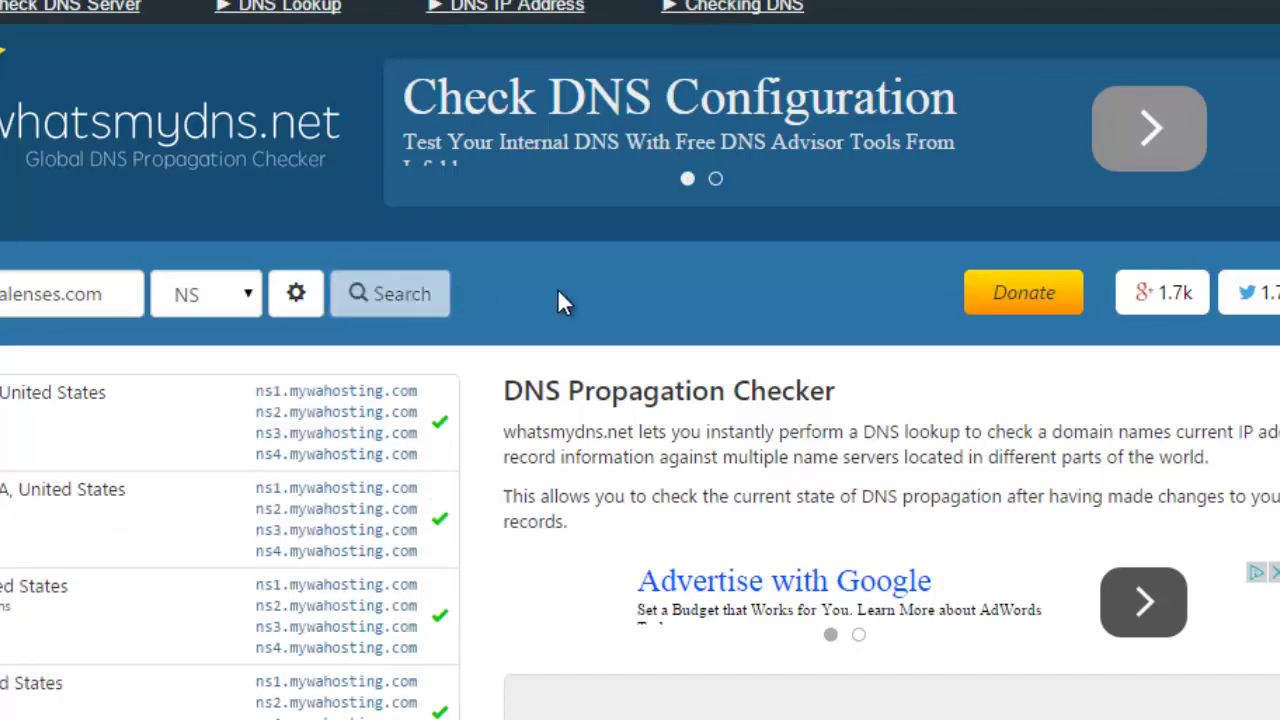
scroll(483, 423, down, 10)
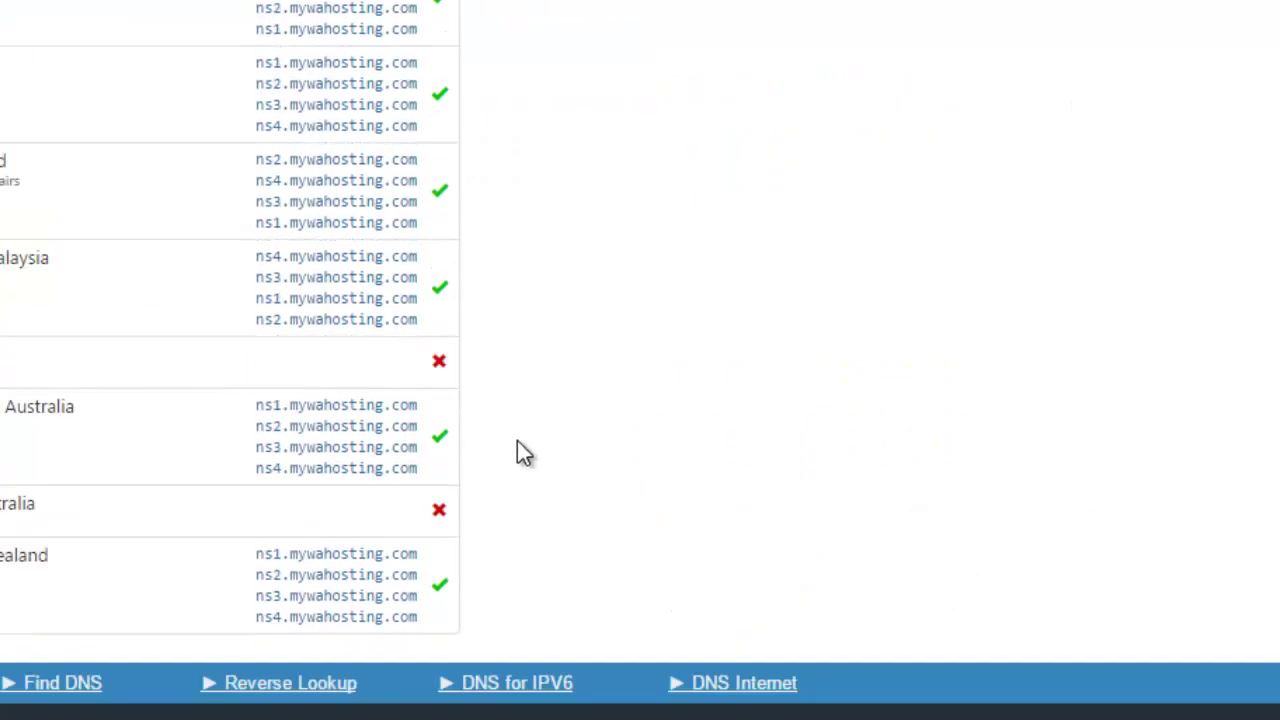
scroll(523, 449, up, 6)
scroll(510, 415, up, 5)
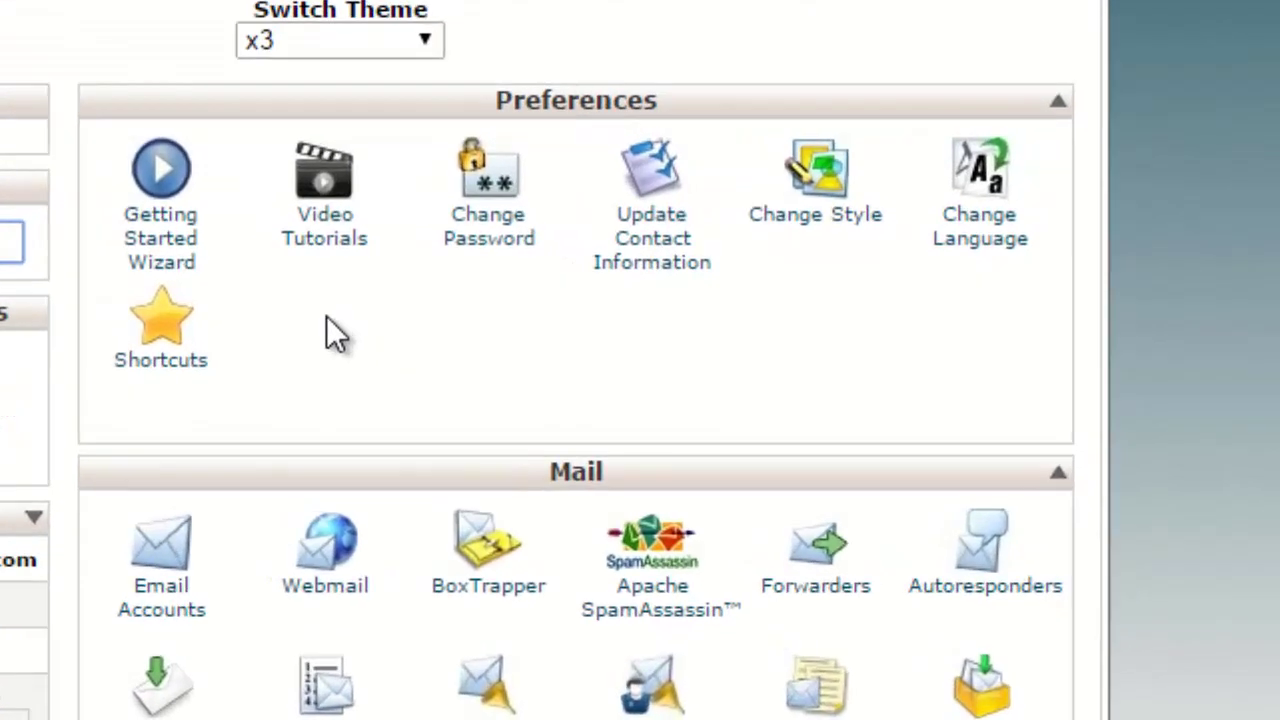
Install WordPress through QuickInstall on smartphonecameralenses.com with auto upgrades enabled, blog title "blog", and the admin's e-mail, username and name
scroll(388, 306, down, 12)
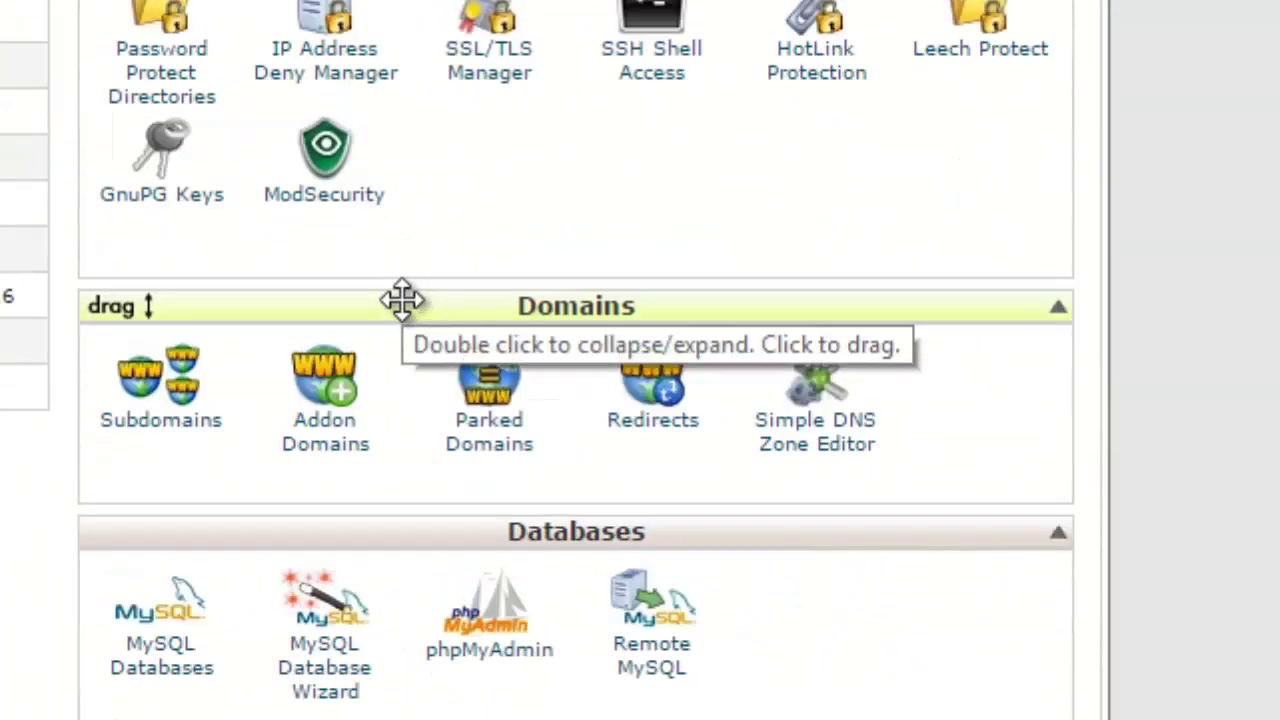
scroll(402, 302, down, 4)
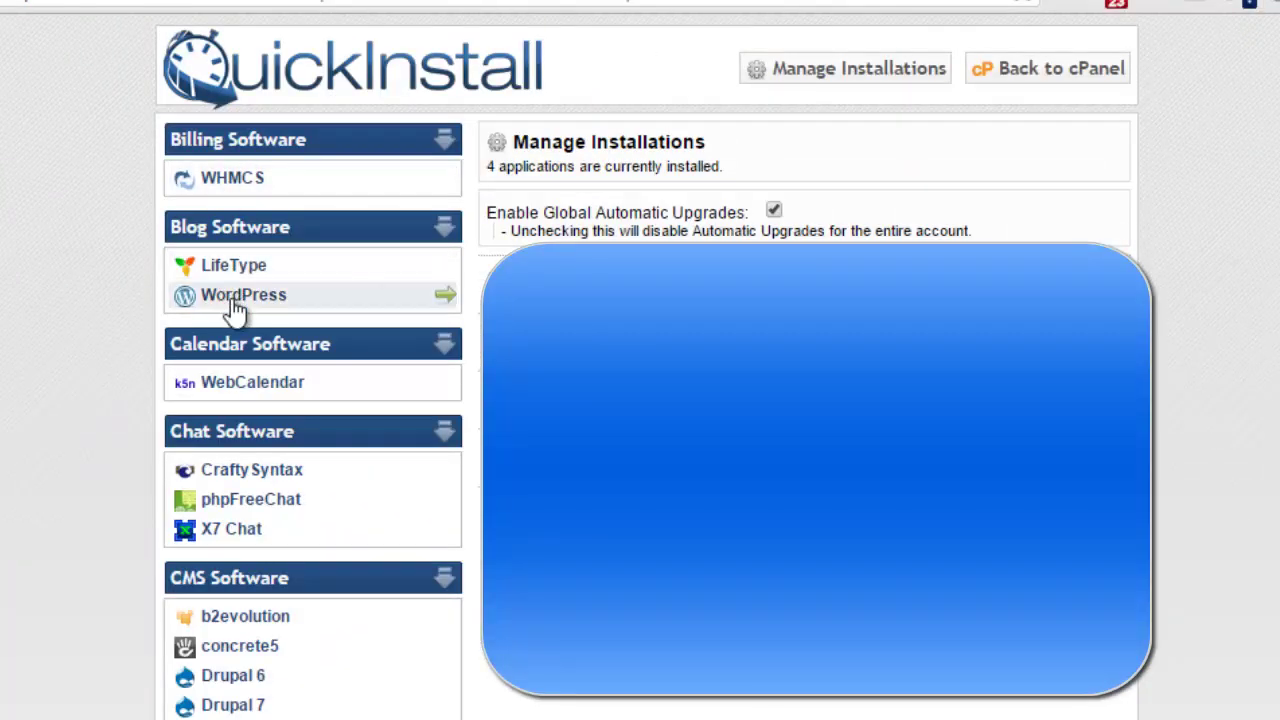
click(232, 300)
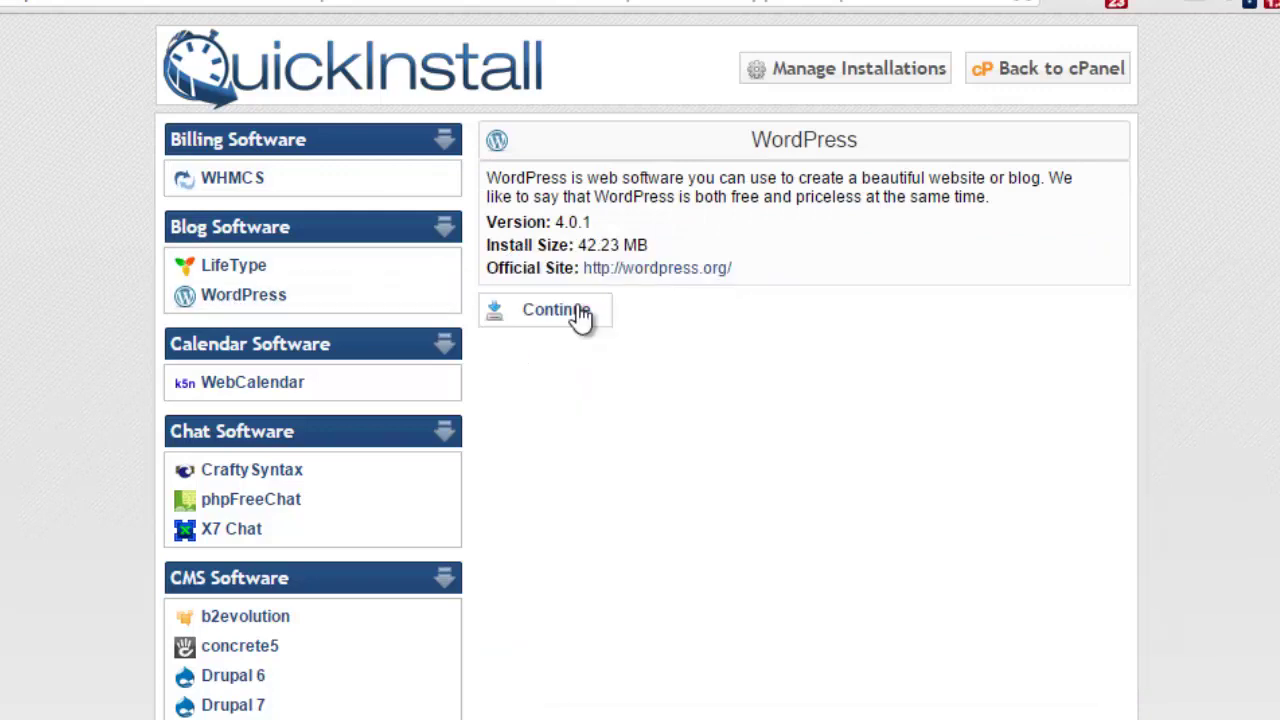
click(581, 316)
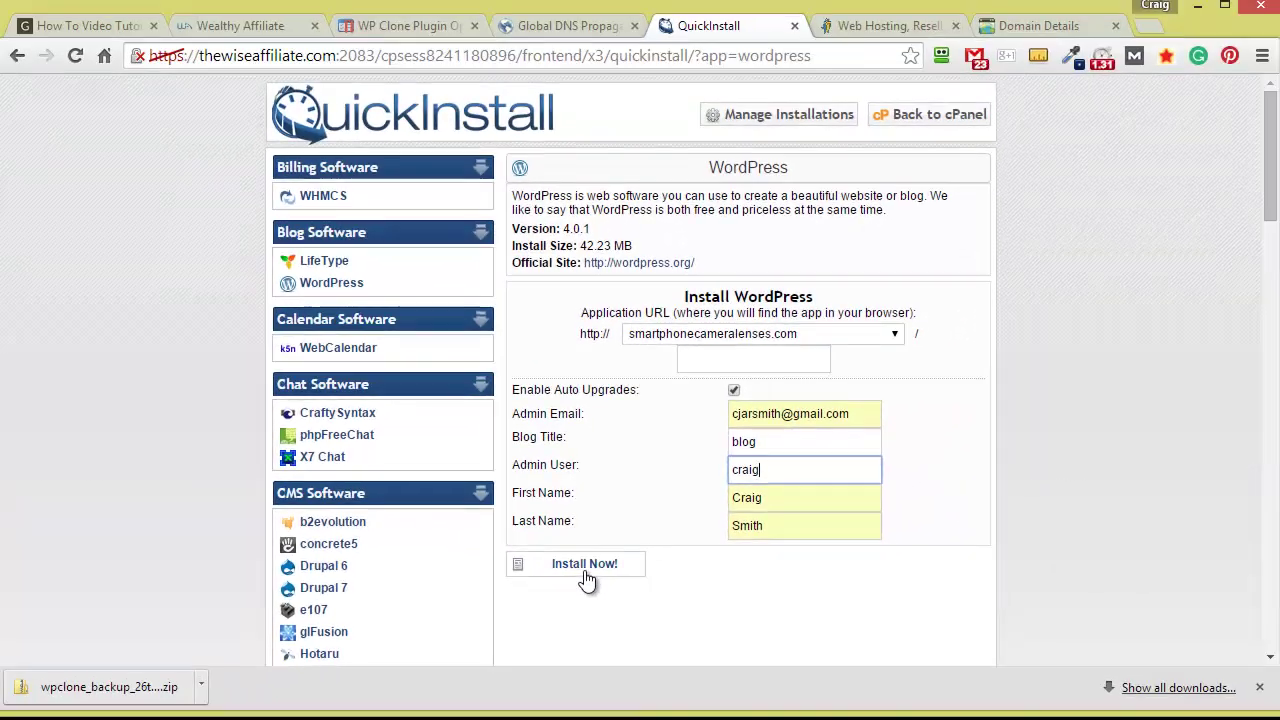
click(540, 564)
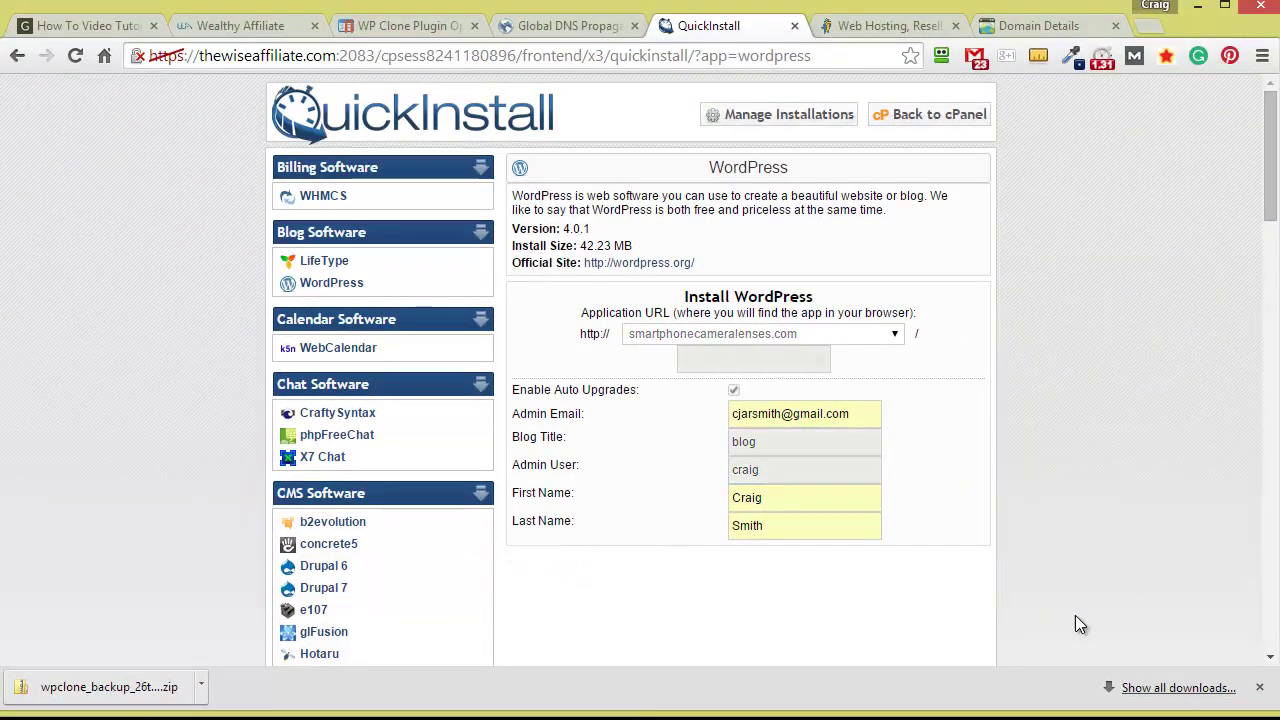
click(1259, 687)
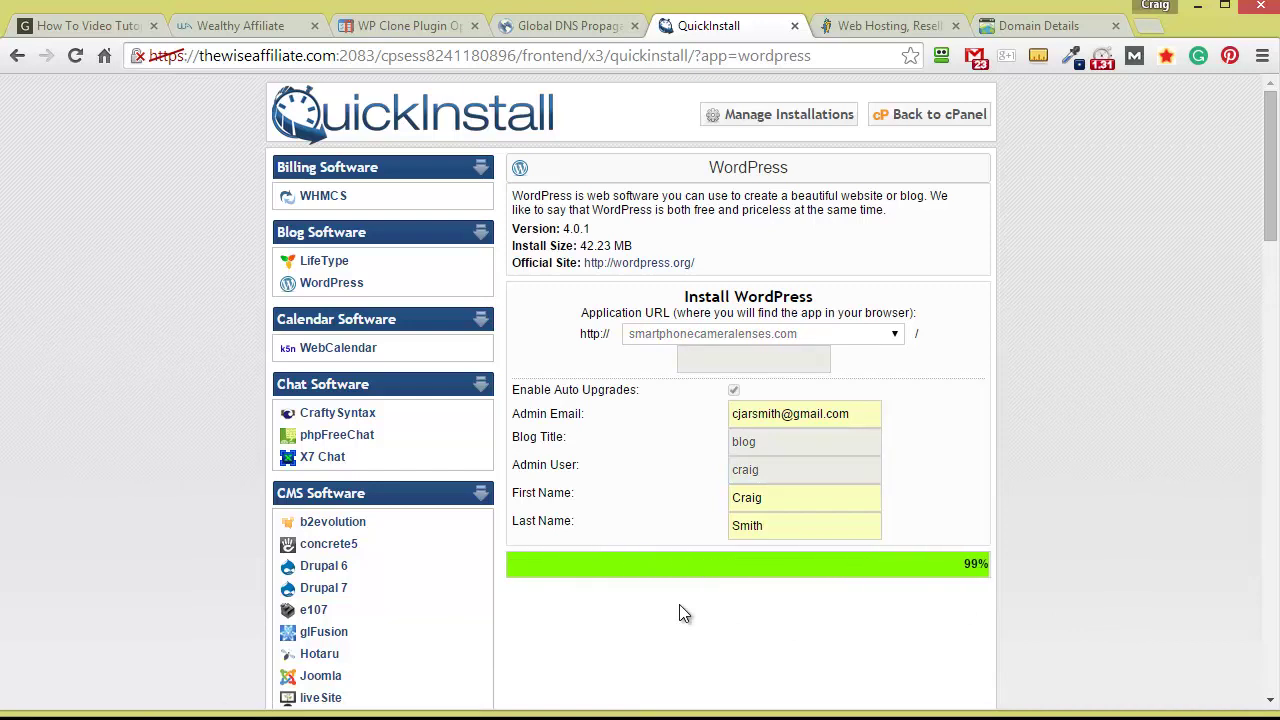
scroll(683, 612, down, 2)
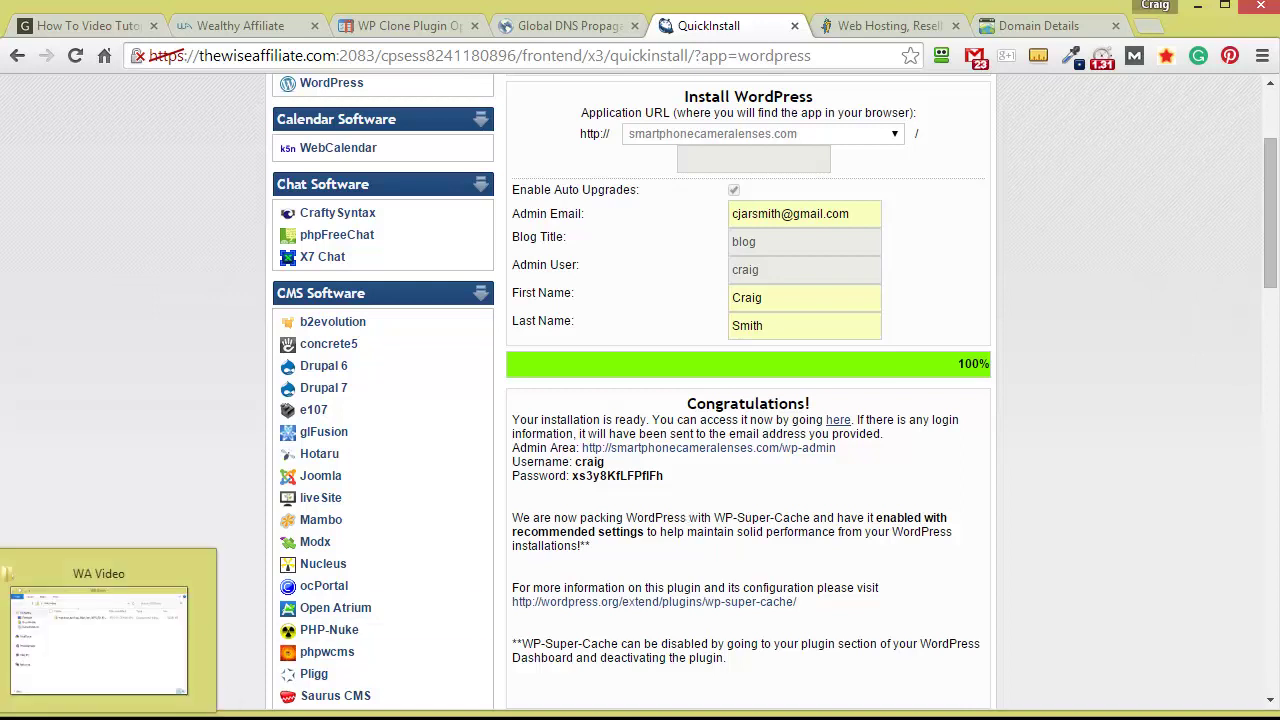
Switch to the WA Video folder, widen the Name column, and rename the WP Clone backup file as sitebackup.zip
click(60, 615)
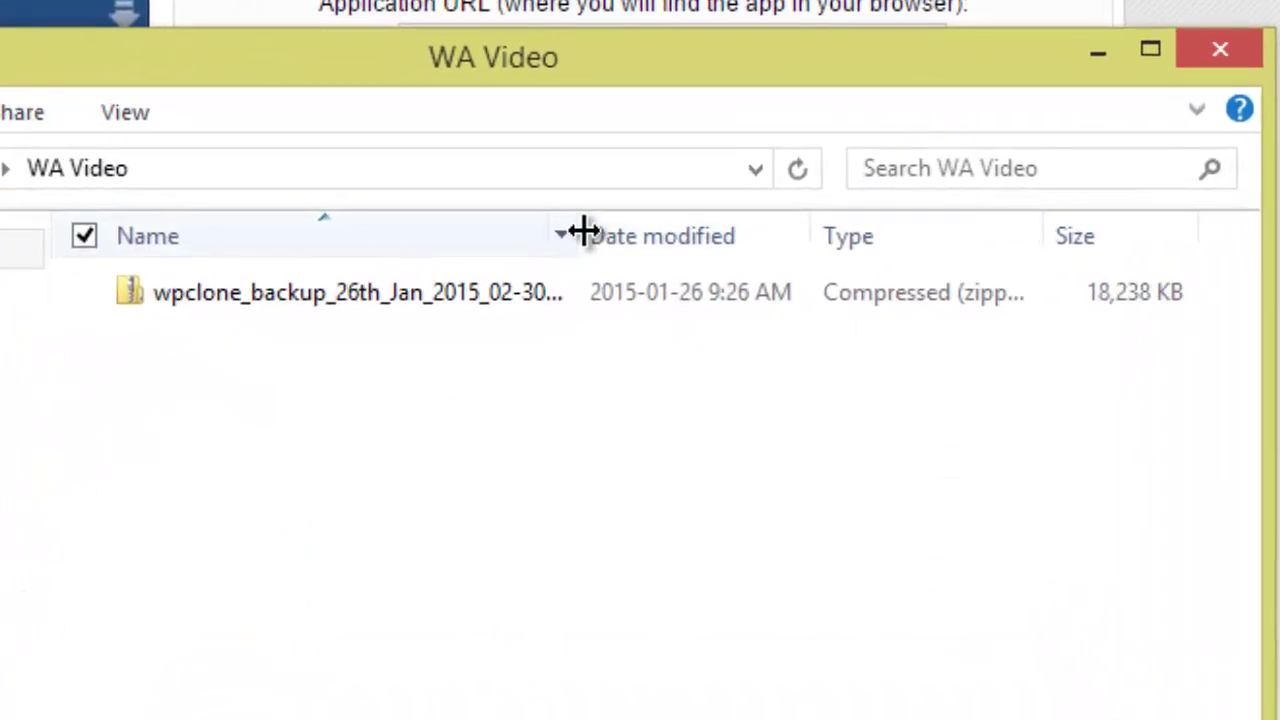
drag(641, 233, 850, 248)
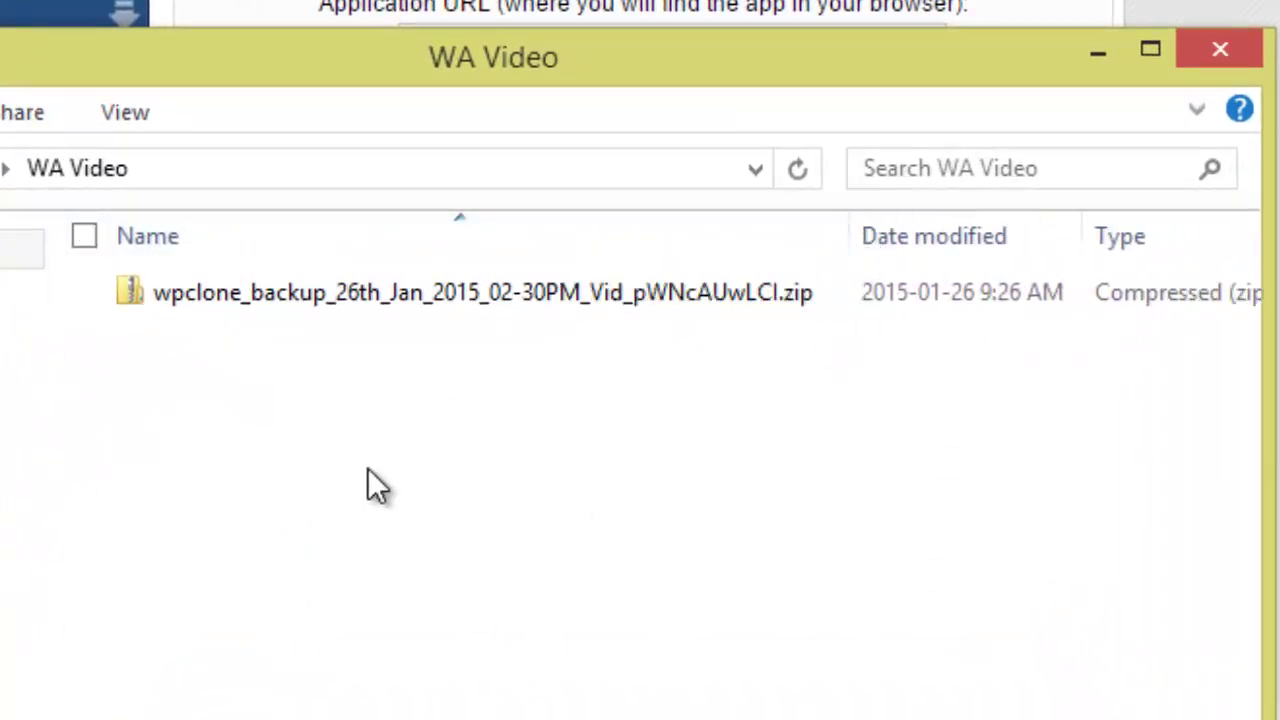
right_click(323, 295)
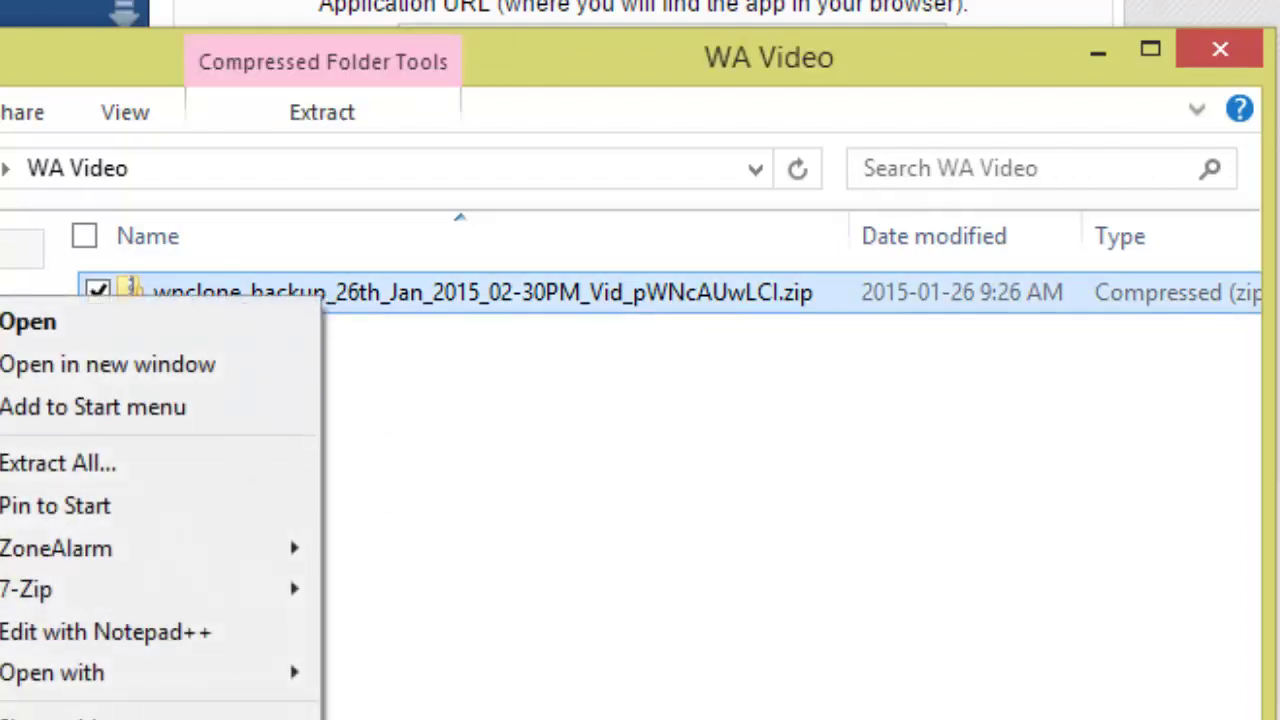
key(m)
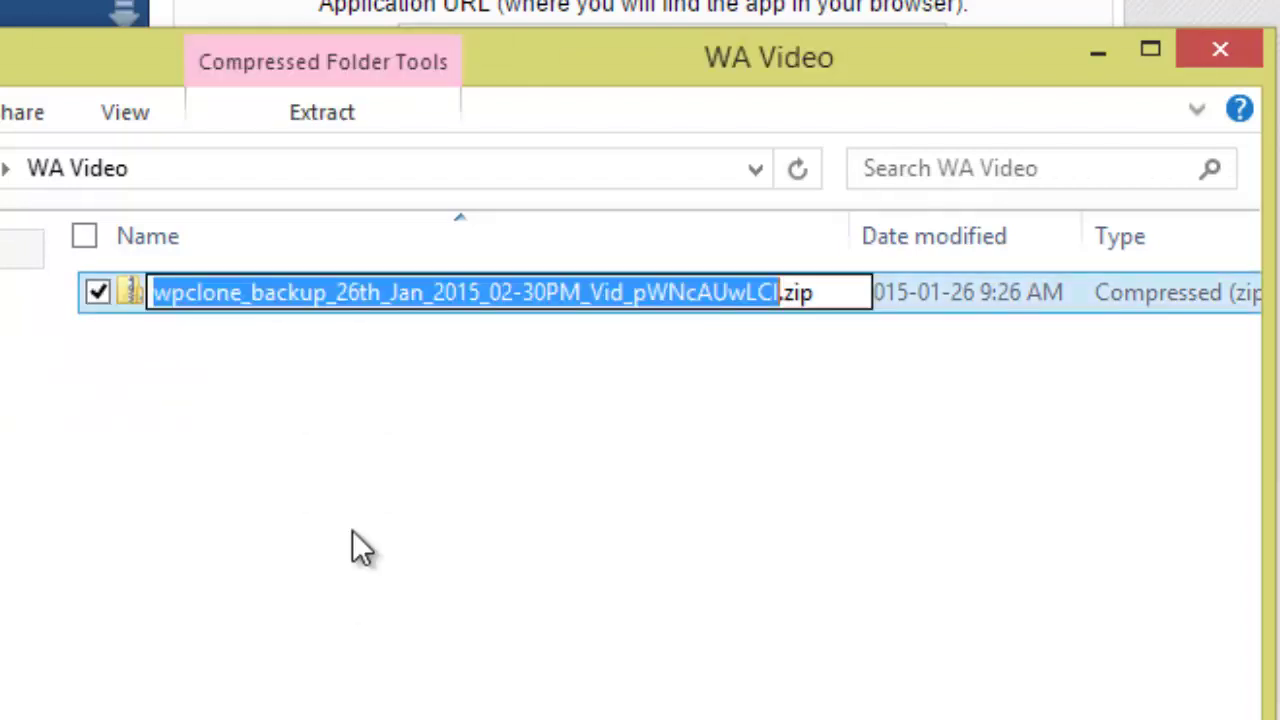
text(back)
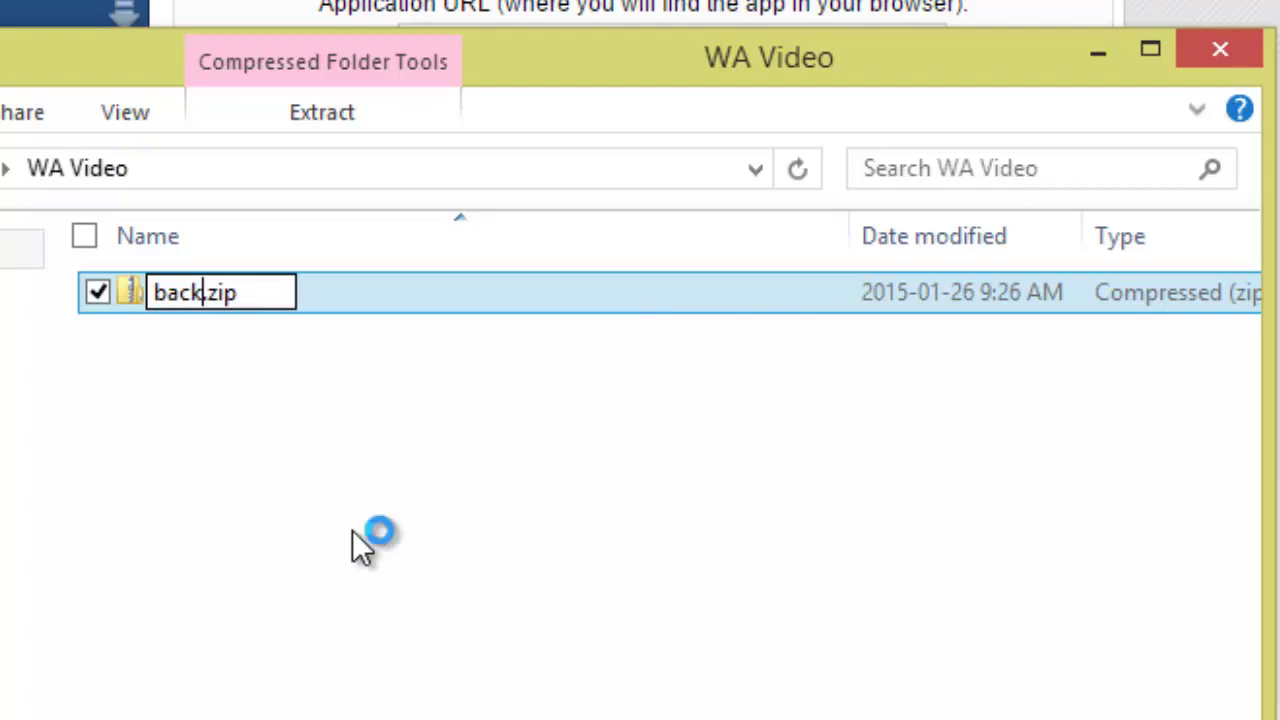
key(BackSpace)
key(BackSpace)
key(BackSpace)
key(BackSpace)
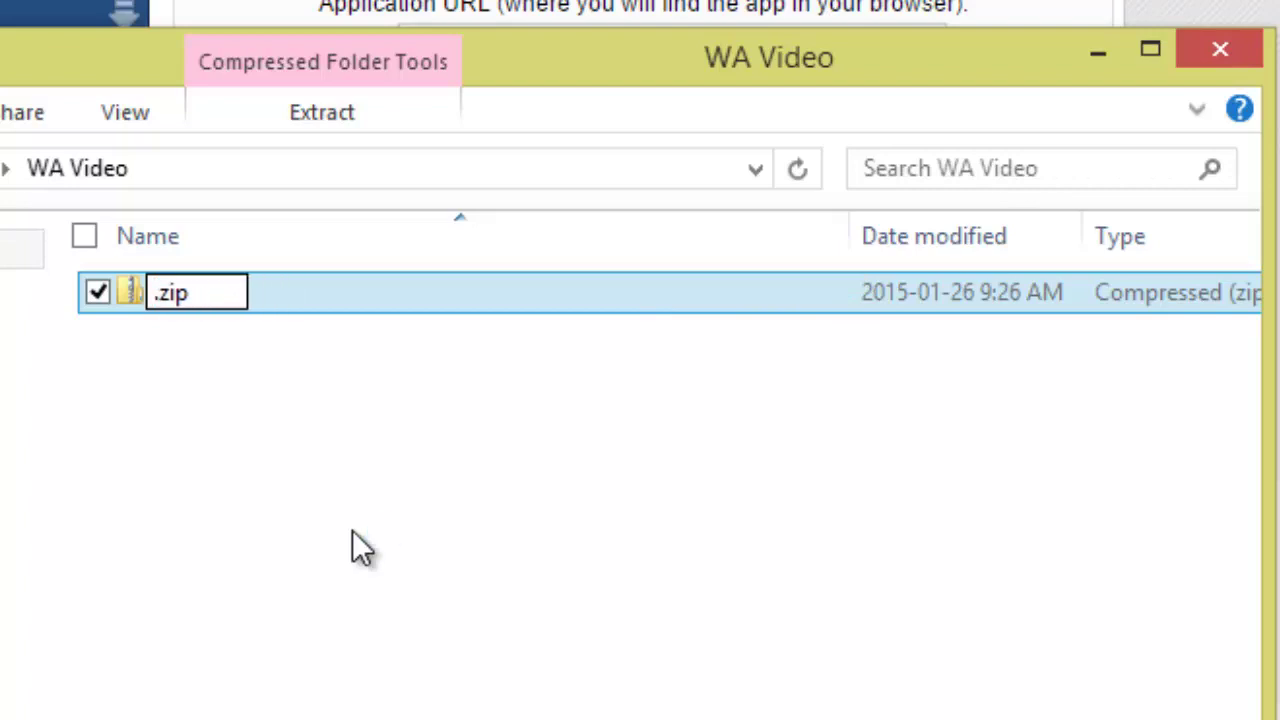
text(sitebackup)
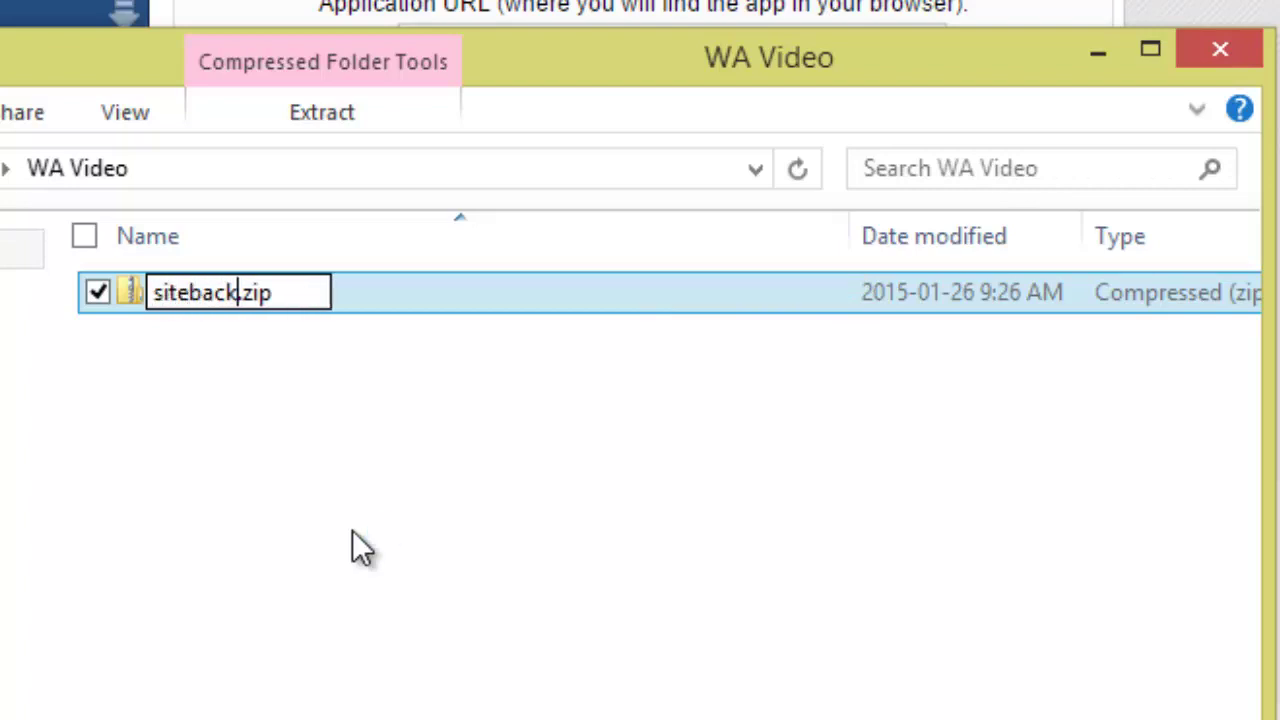
click(272, 378)
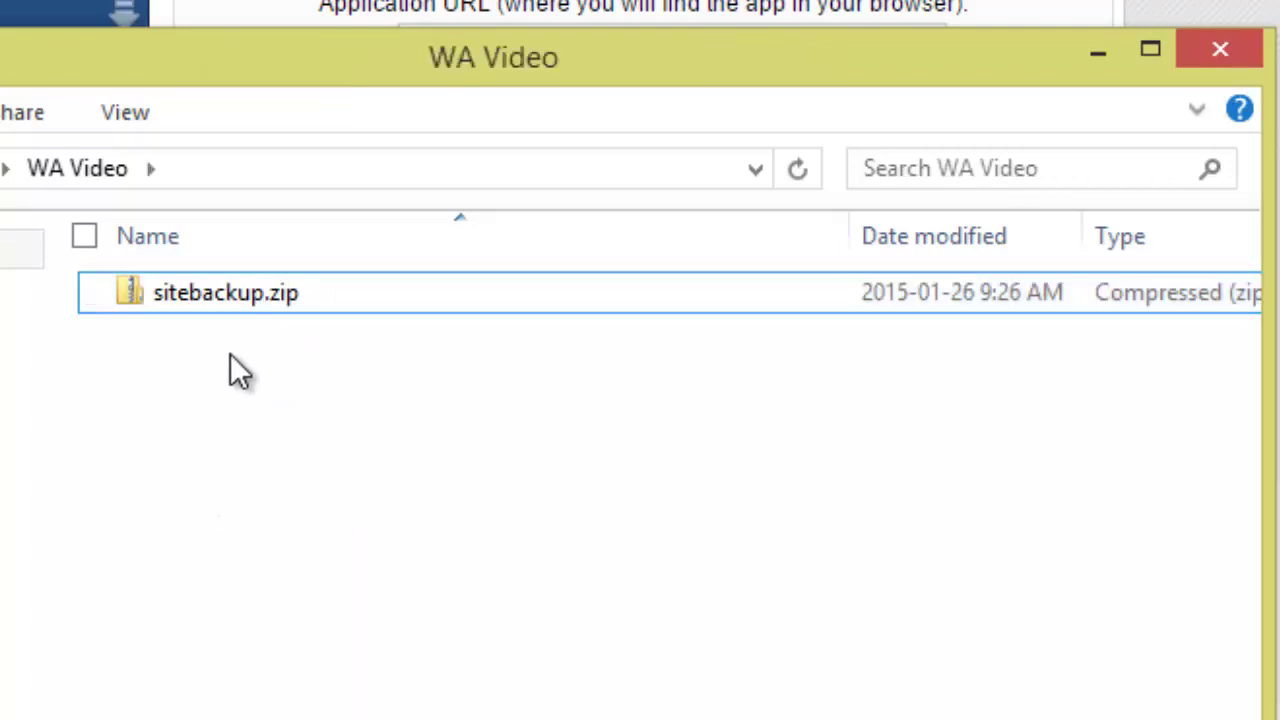
click(214, 296)
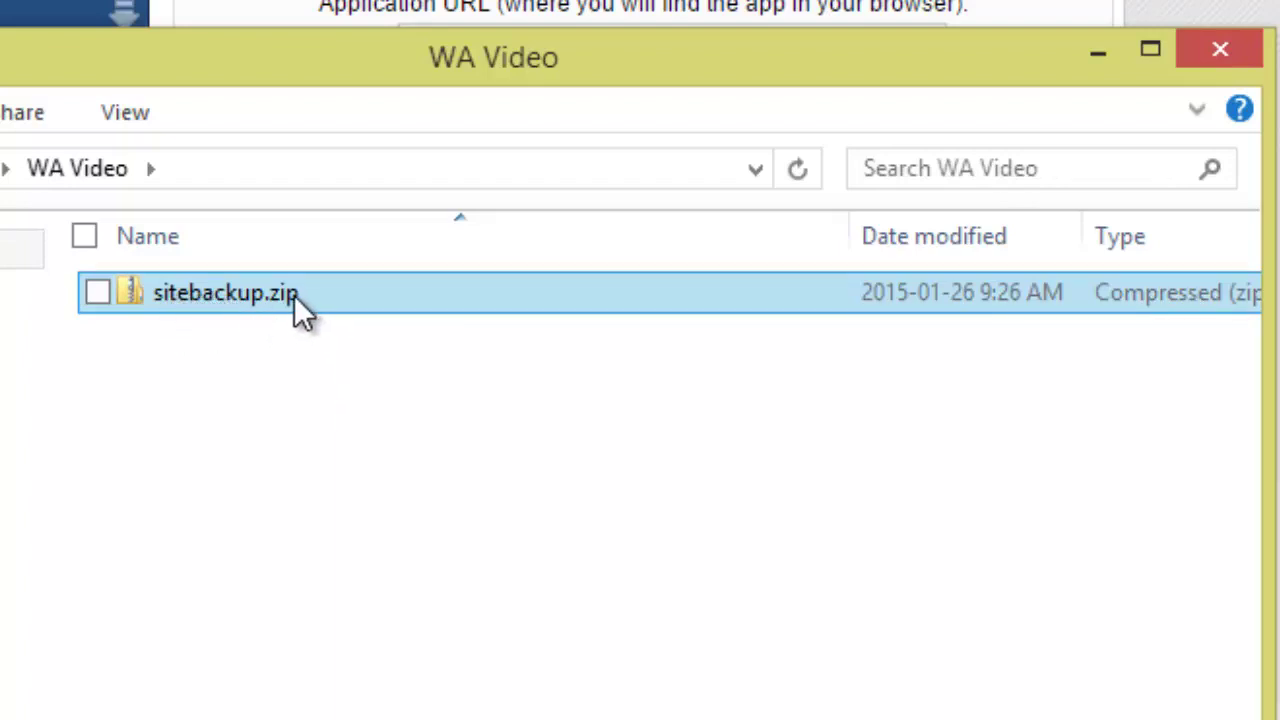
click(246, 320)
click(283, 306)
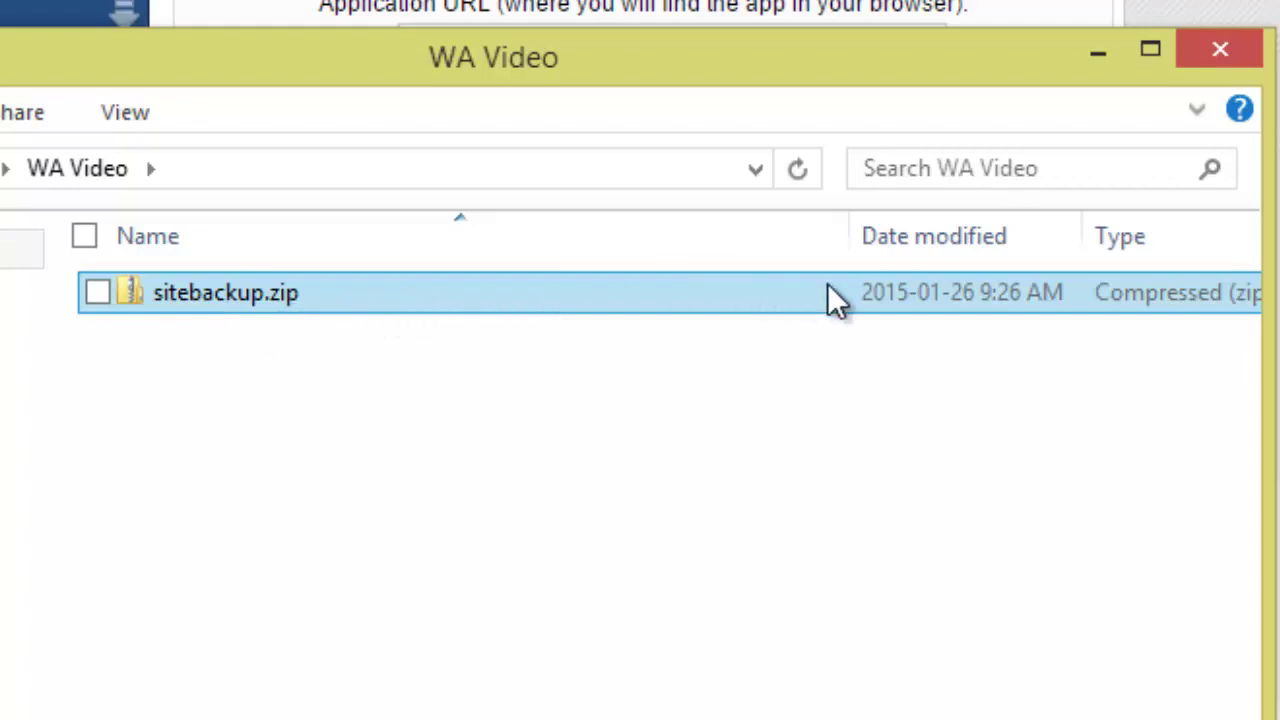
click(366, 325)
click(176, 306)
click(442, 392)
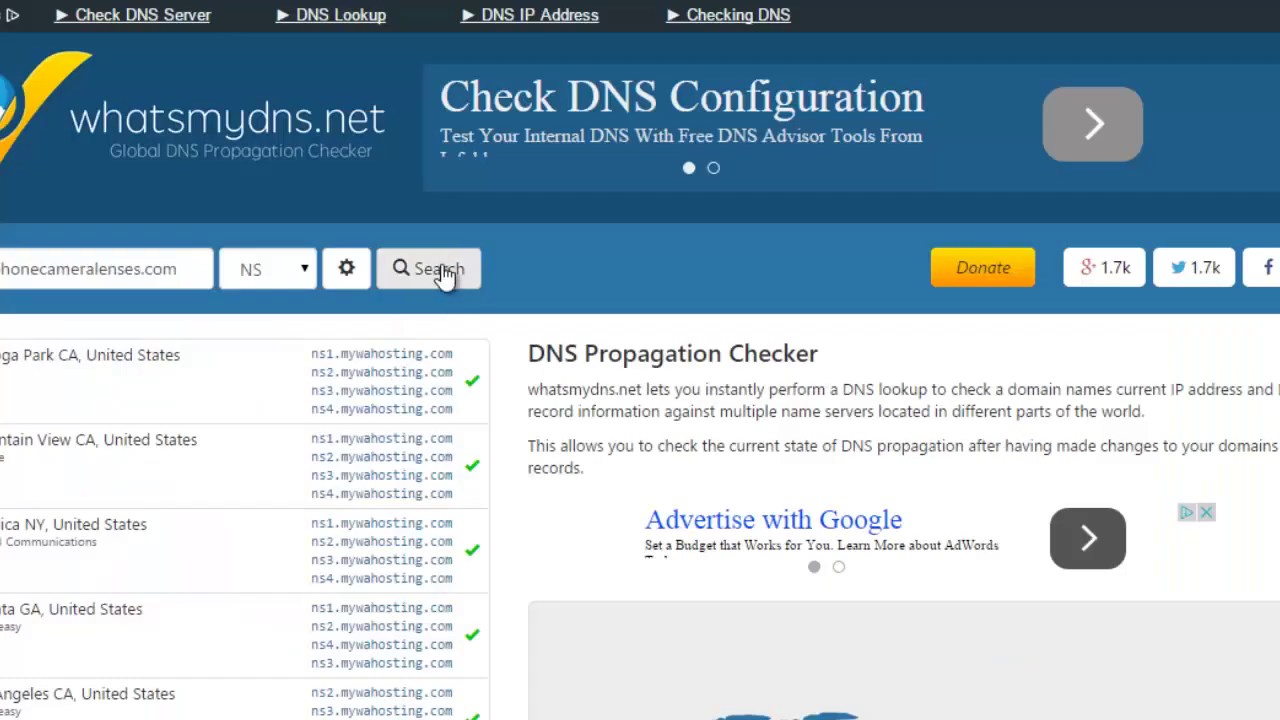
Switch to whatsmydns.net, rerun the NS lookup for smartphonecameralenses.com, and review the nameservers by location and on the map
click(442, 272)
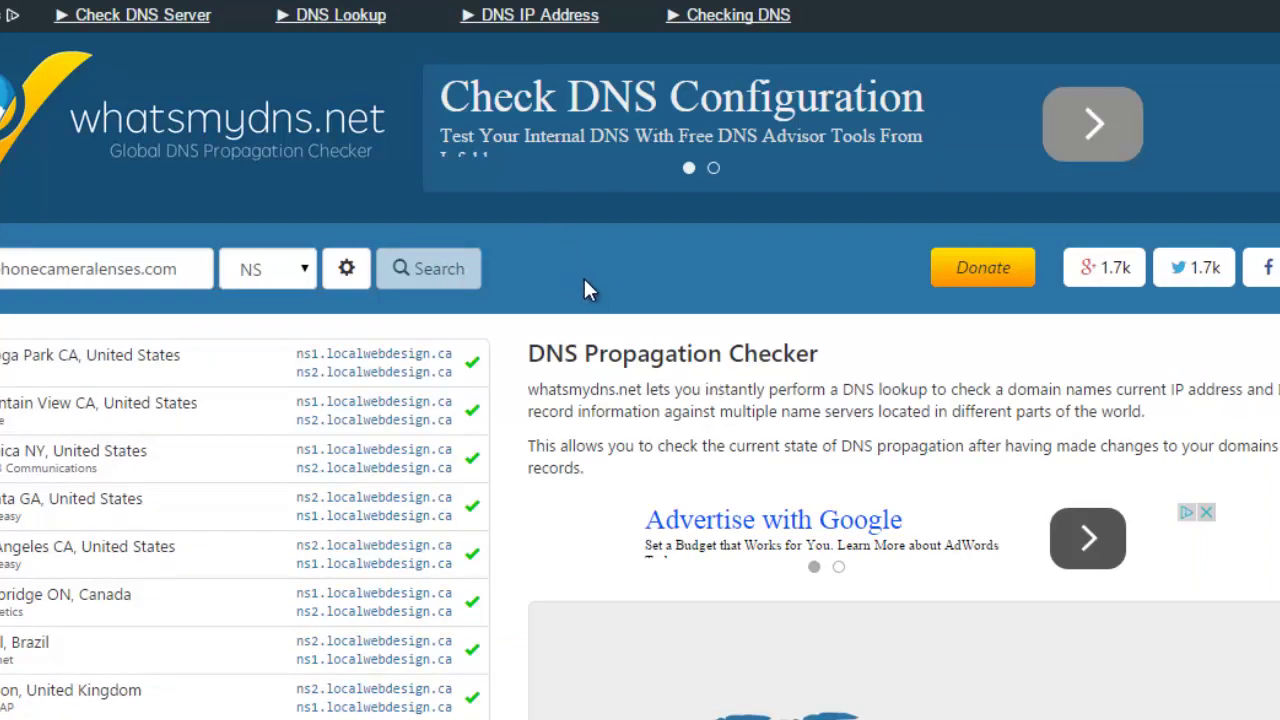
scroll(605, 270, down, 8)
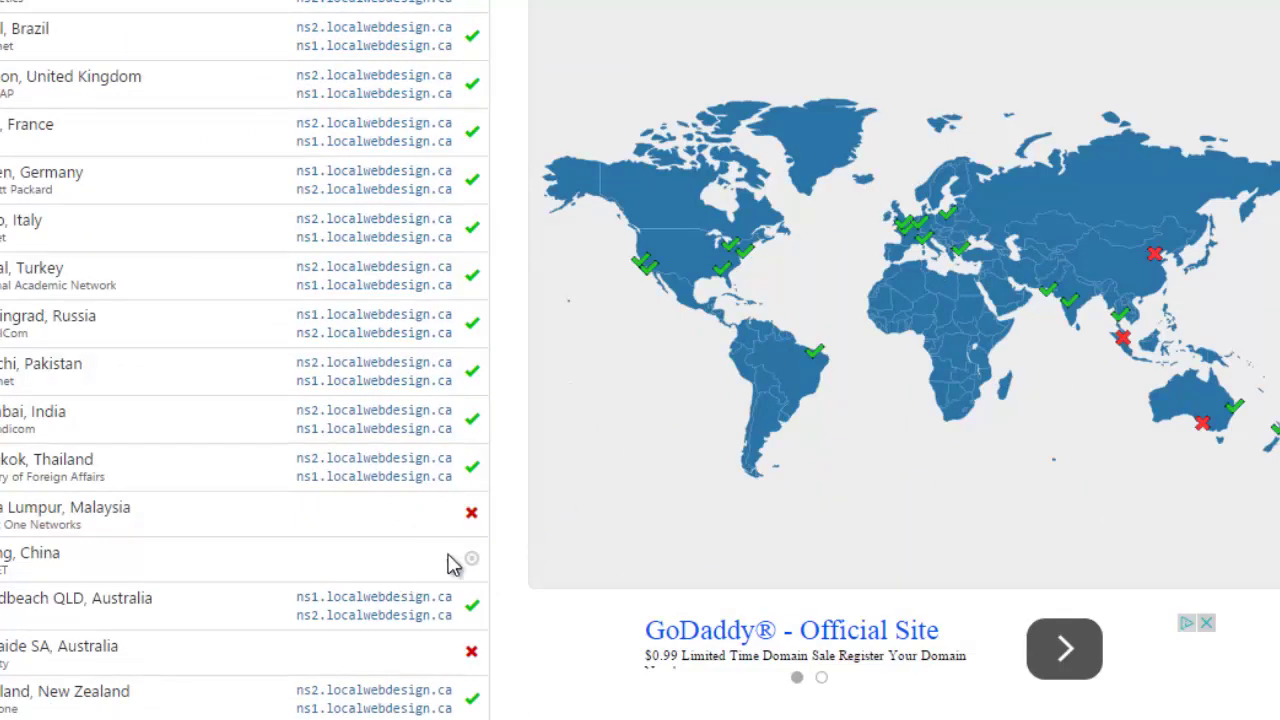
scroll(578, 394, up, 4)
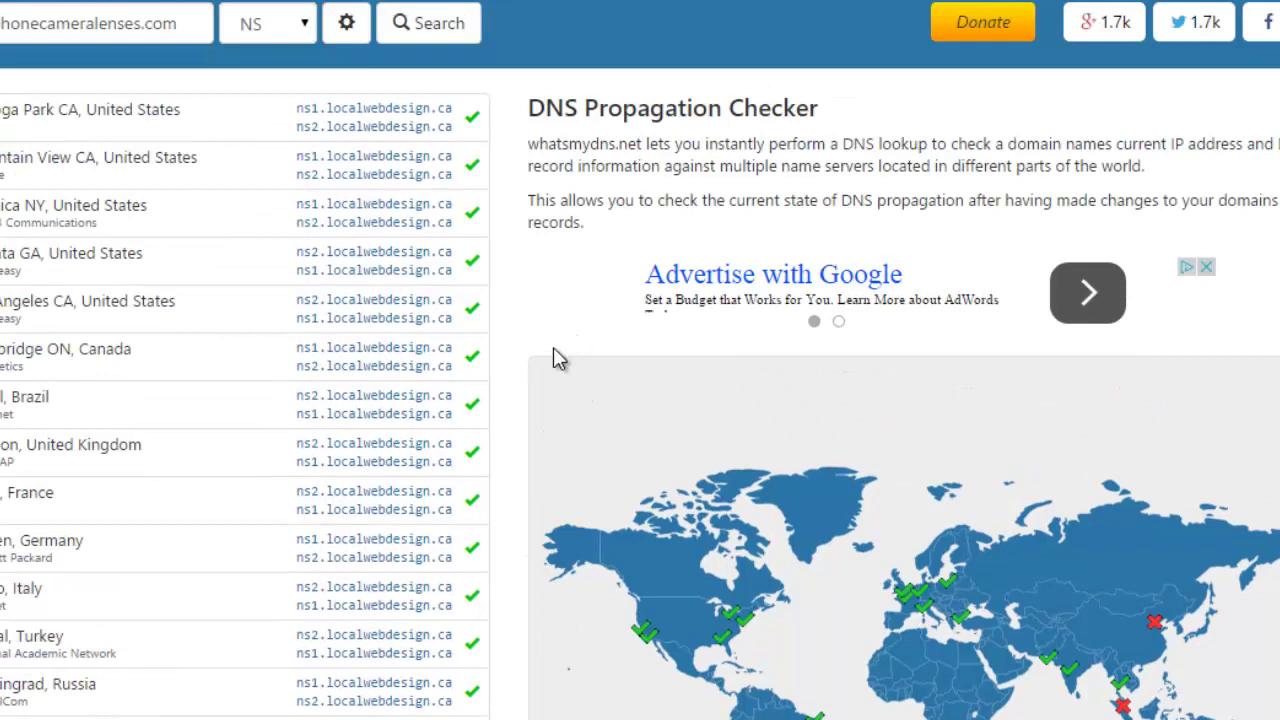
scroll(553, 348, up, 3)
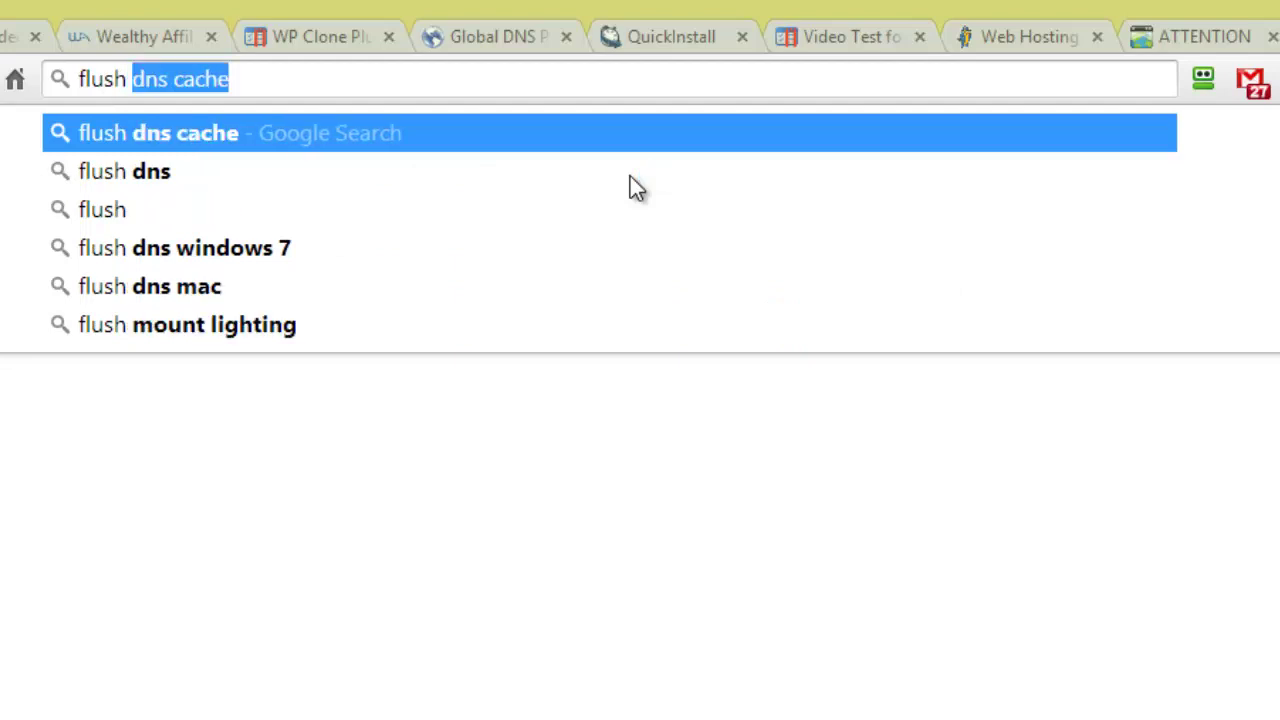
Search Google for "flush dns cache" in a new browser tab
key(Return)
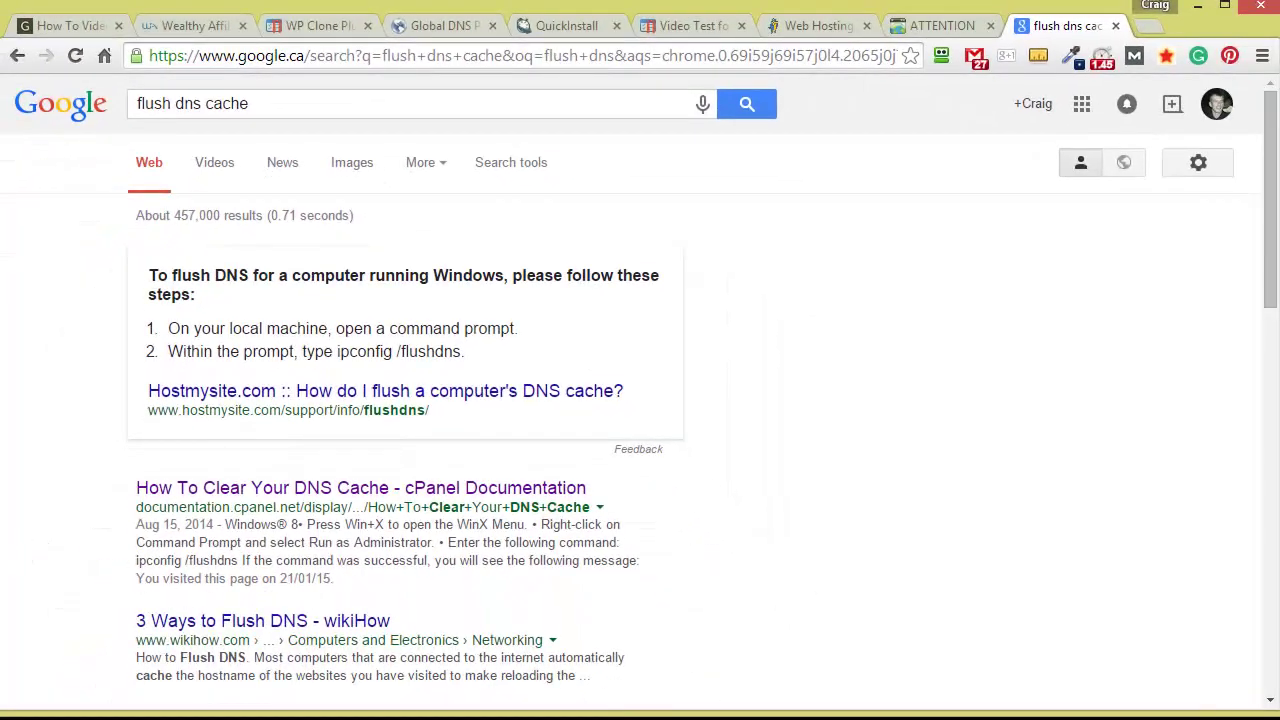
key(super+r)
drag(72, 520, 108, 493)
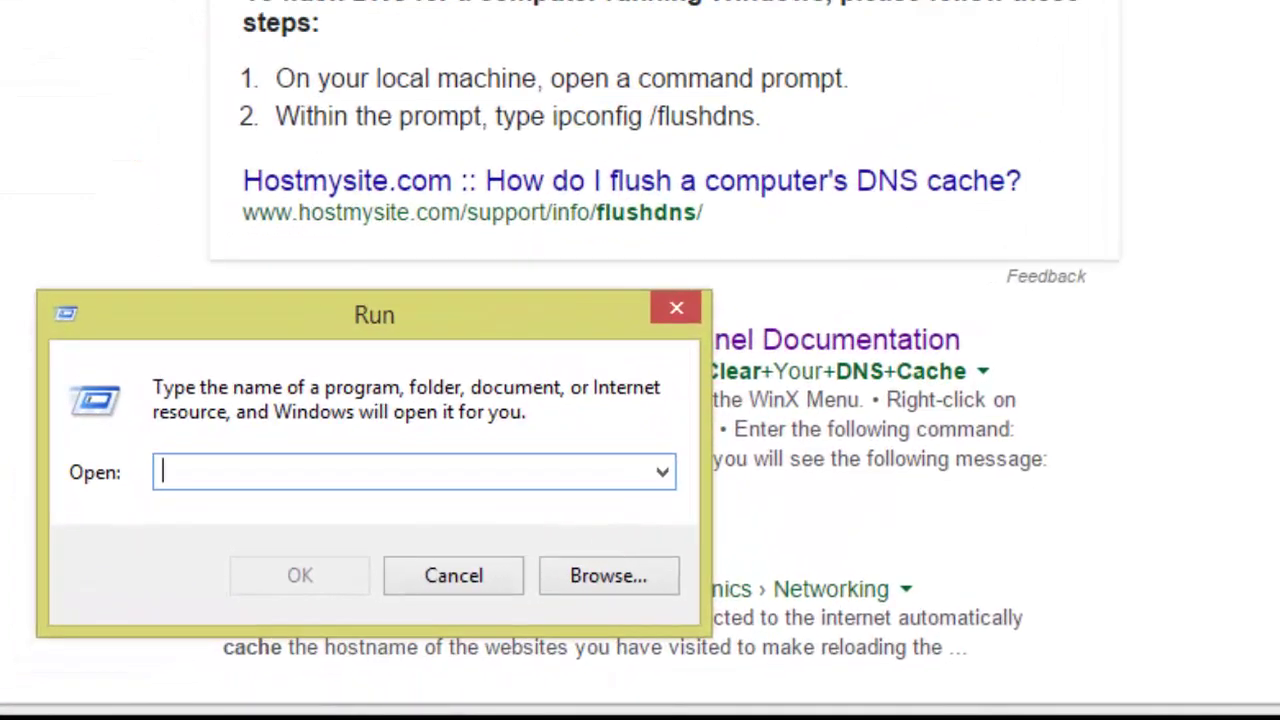
key(super+x)
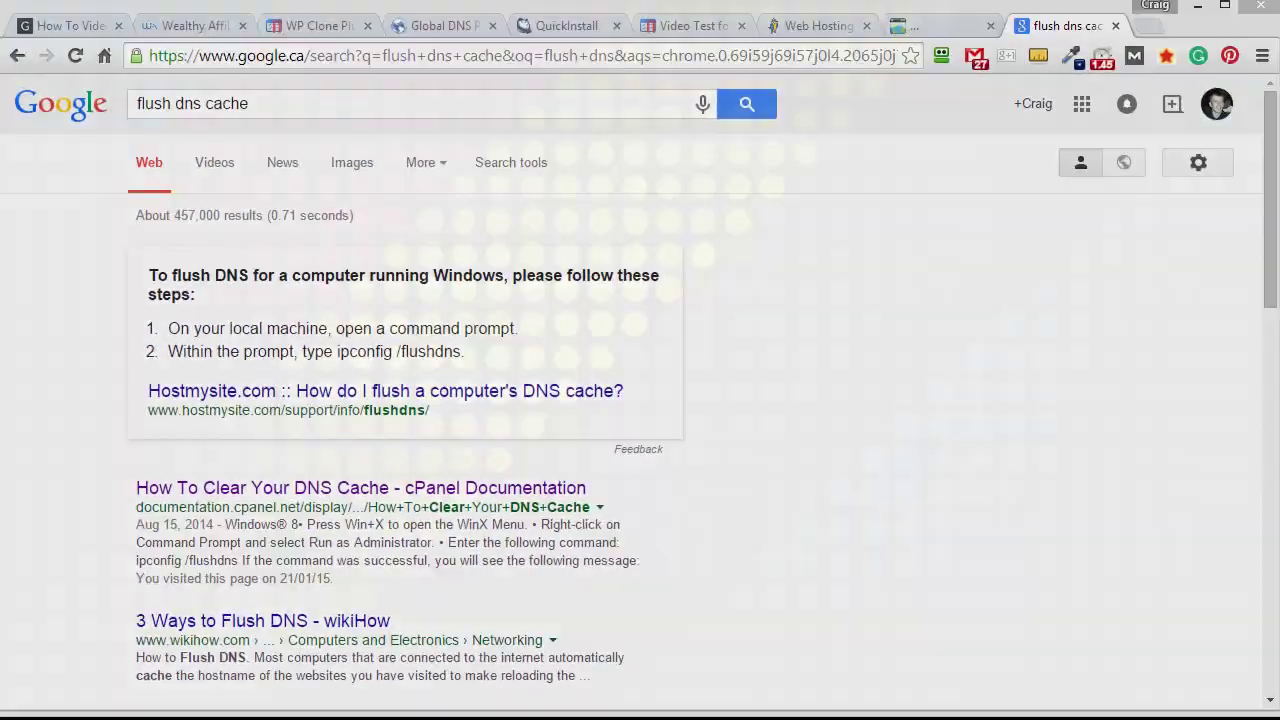
key(super)
text(run)
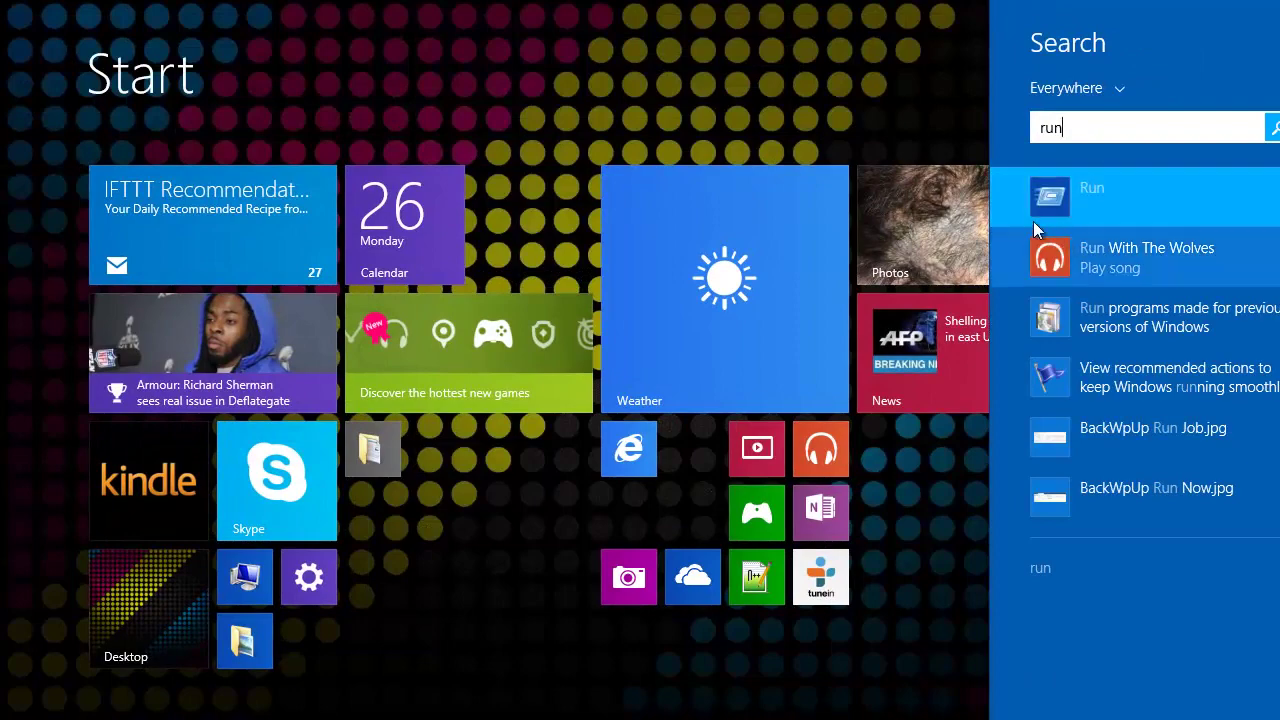
click(137, 614)
click(129, 607)
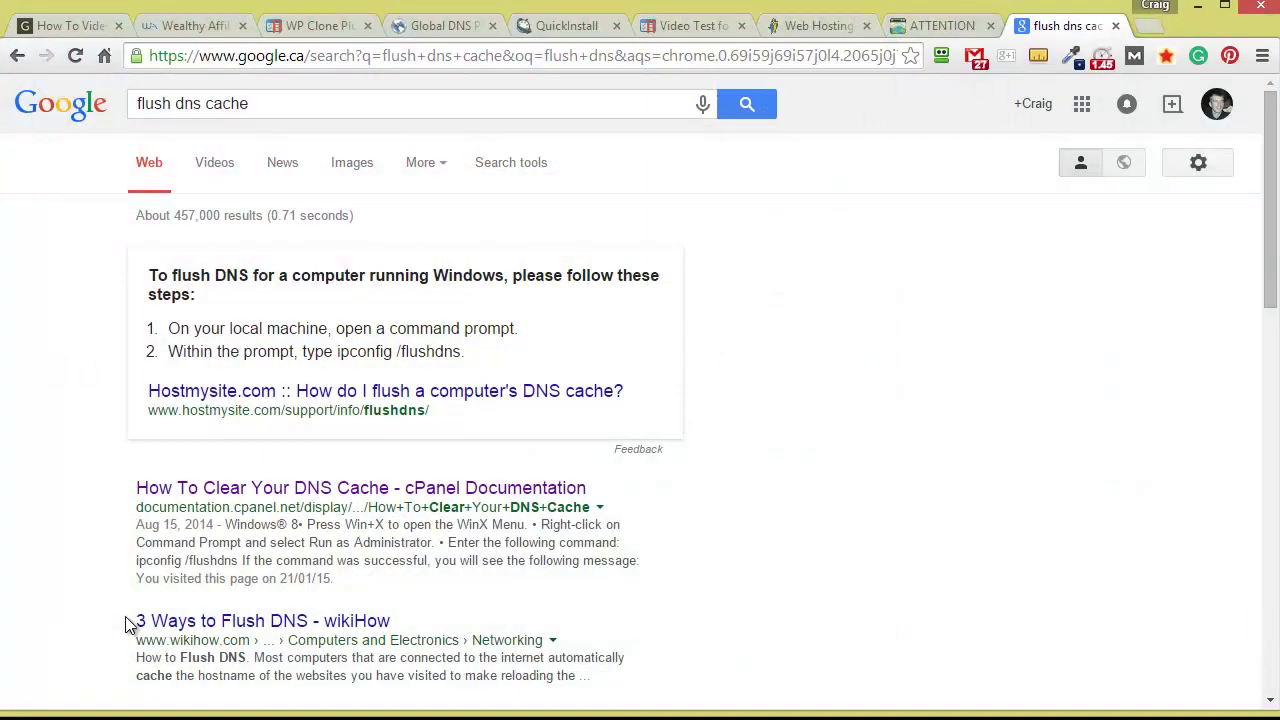
Flush the computer's DNS cache by running ipconfig /flushdns from the Windows Run dialog
key(super+r)
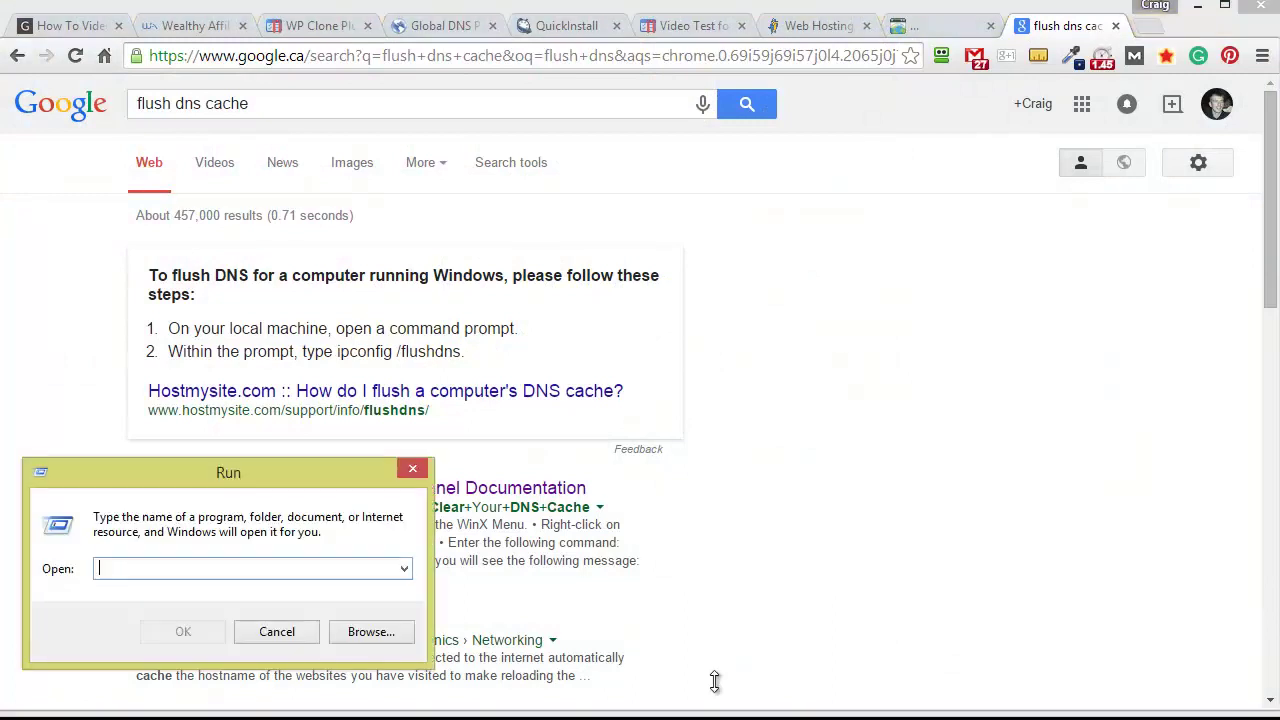
key(ctrl+v)
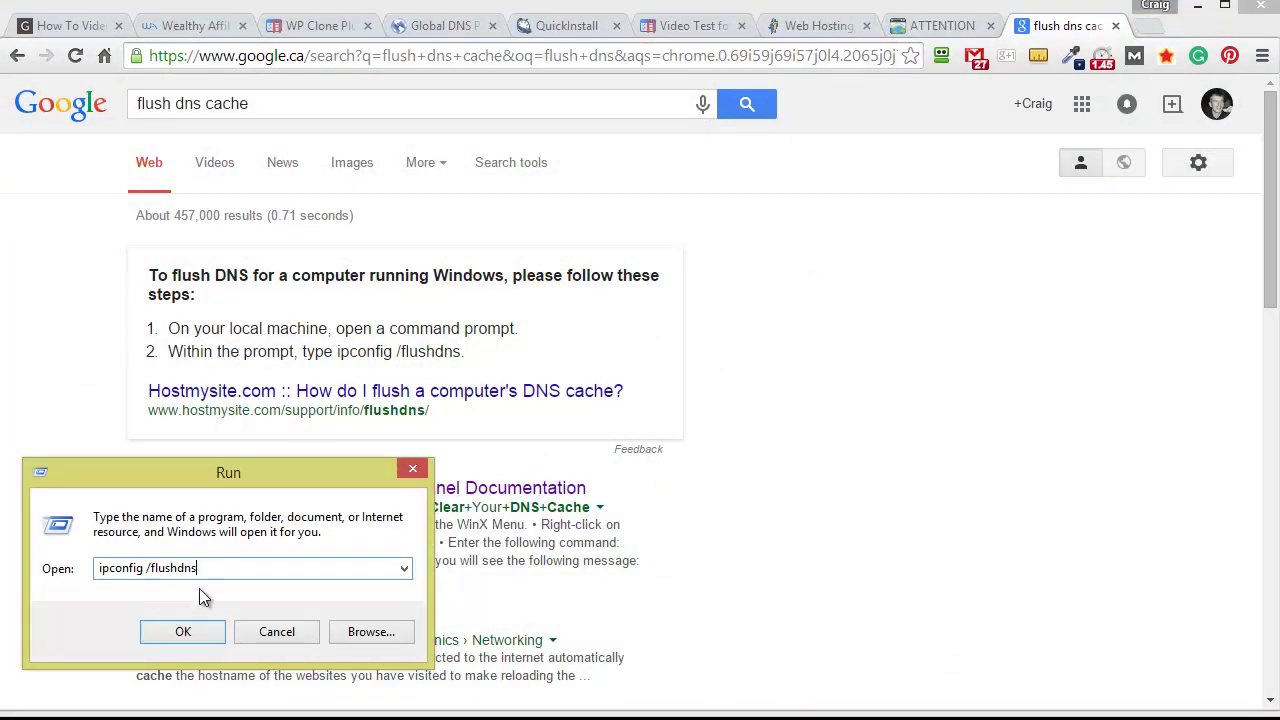
click(183, 630)
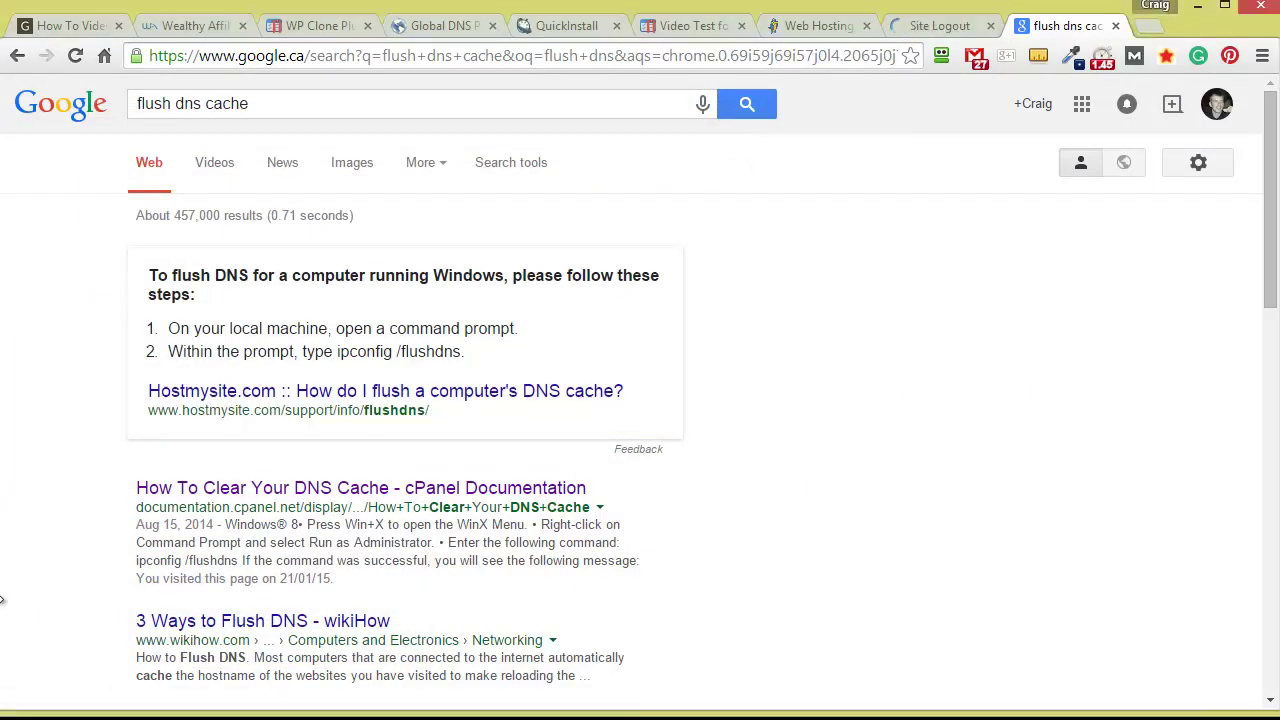
Load the smartphonecameralenses.com home page in place of the old WP Clone admin page to check the new site
click(292, 30)
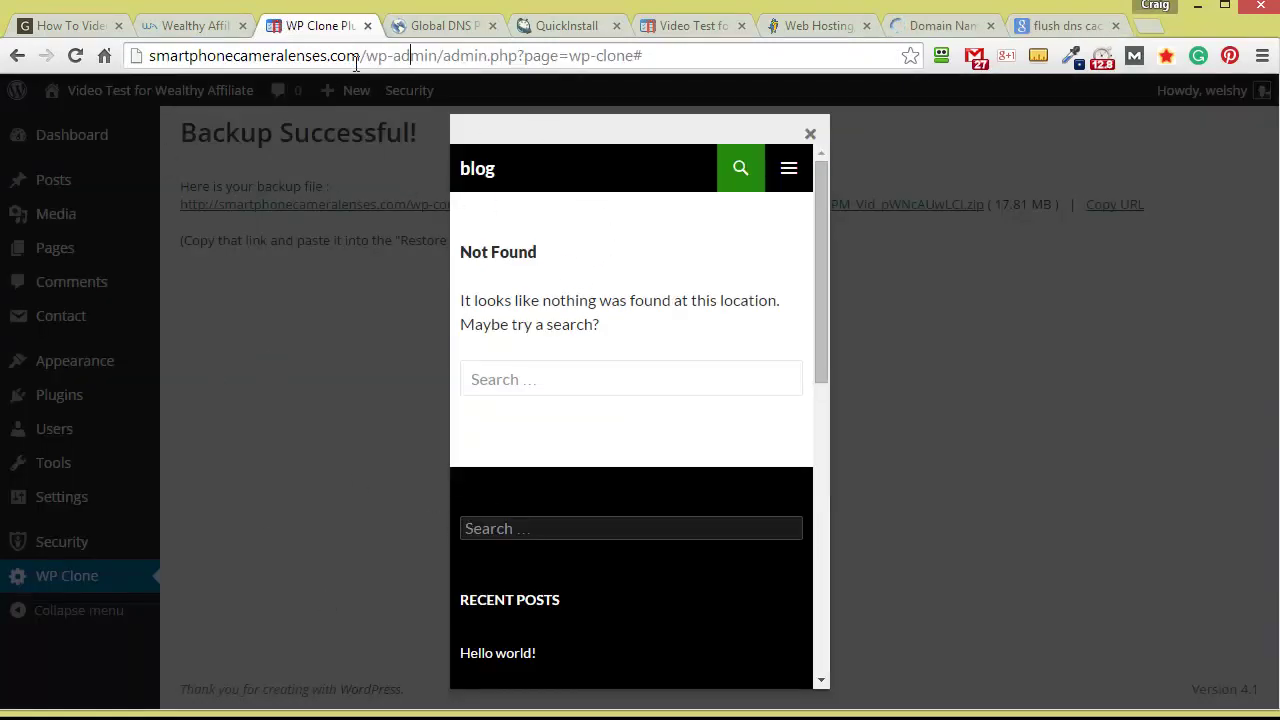
drag(362, 55, 672, 60)
key(BackSpace)
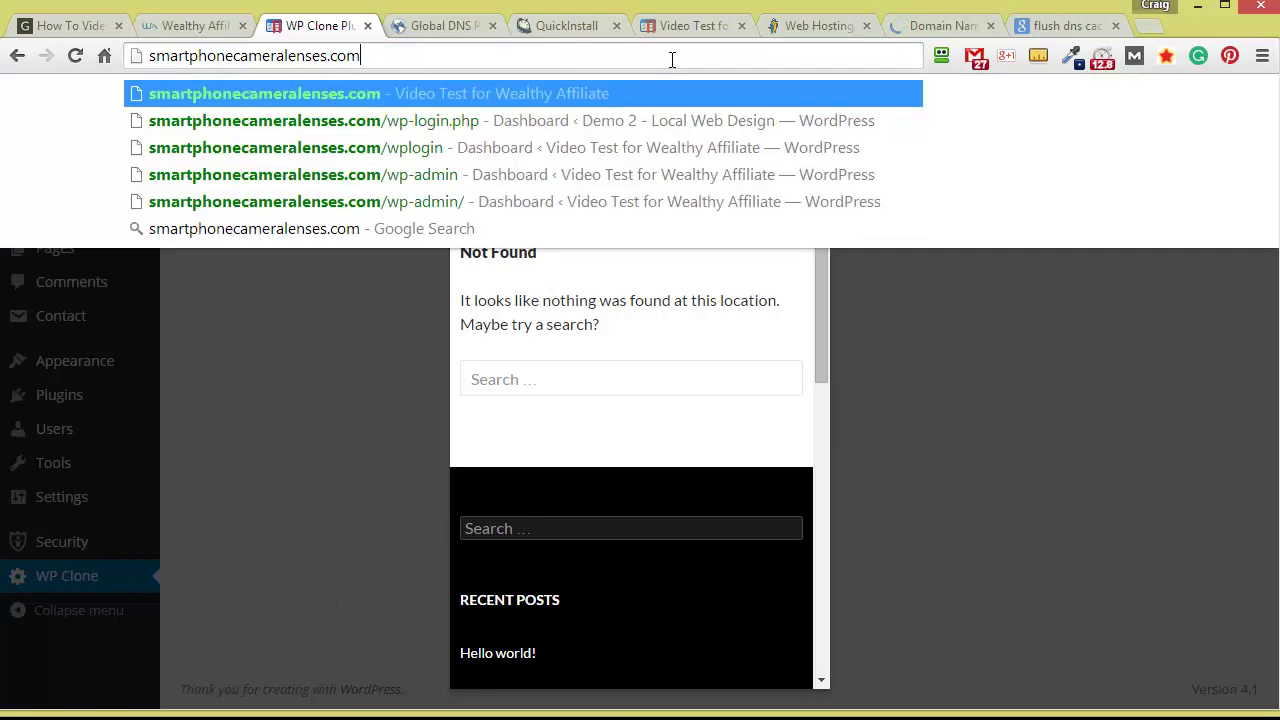
key(Return)
click(616, 225)
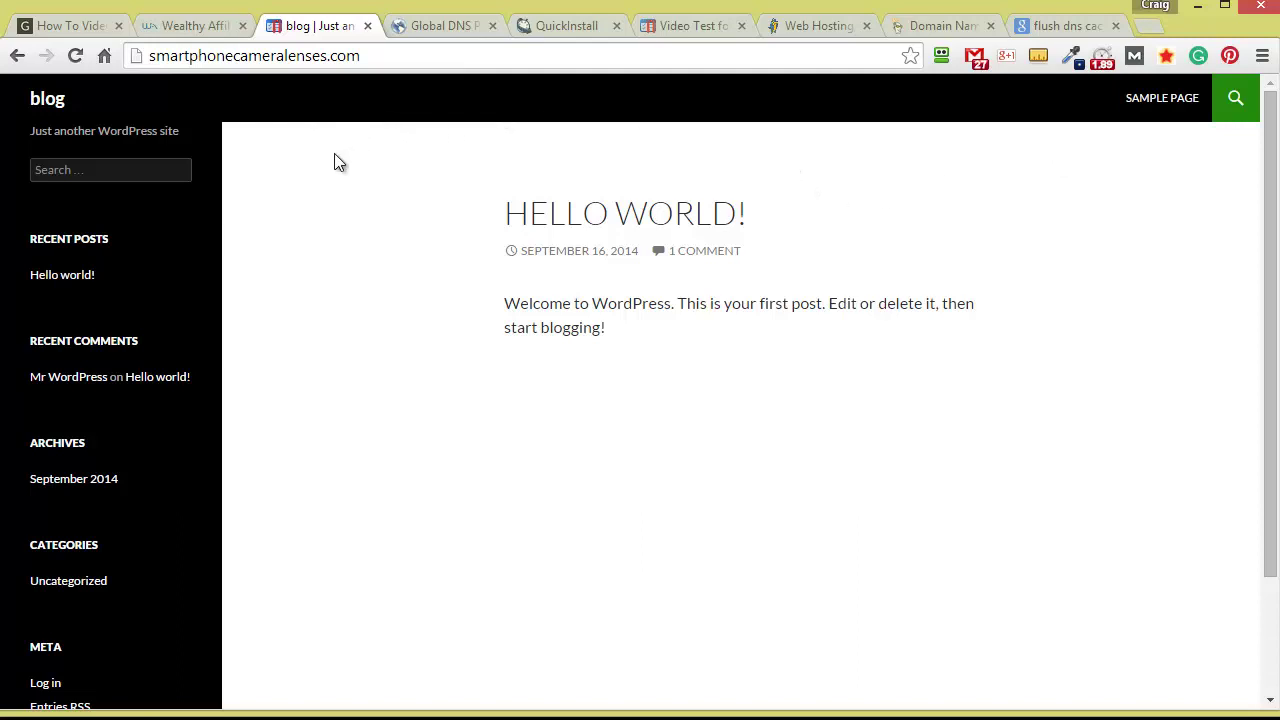
Log in to the new smartphonecameralenses.com WordPress admin with the account username and password
click(585, 34)
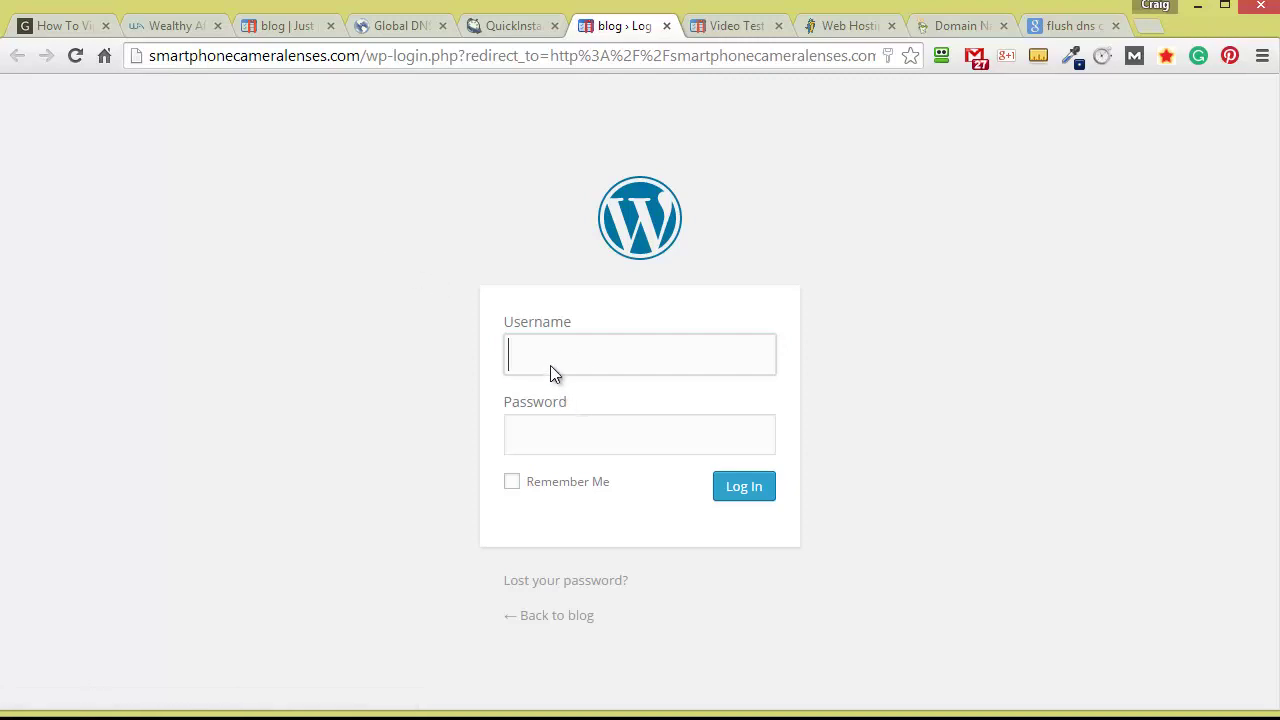
click(550, 366)
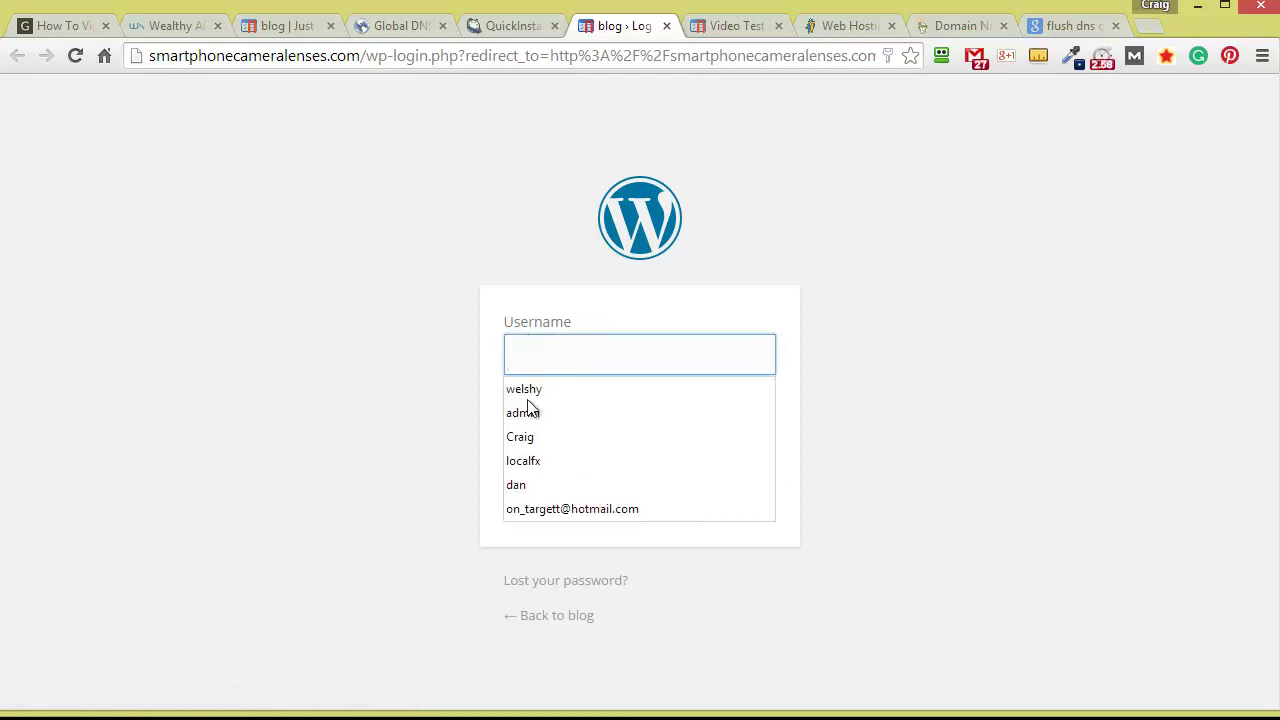
click(522, 437)
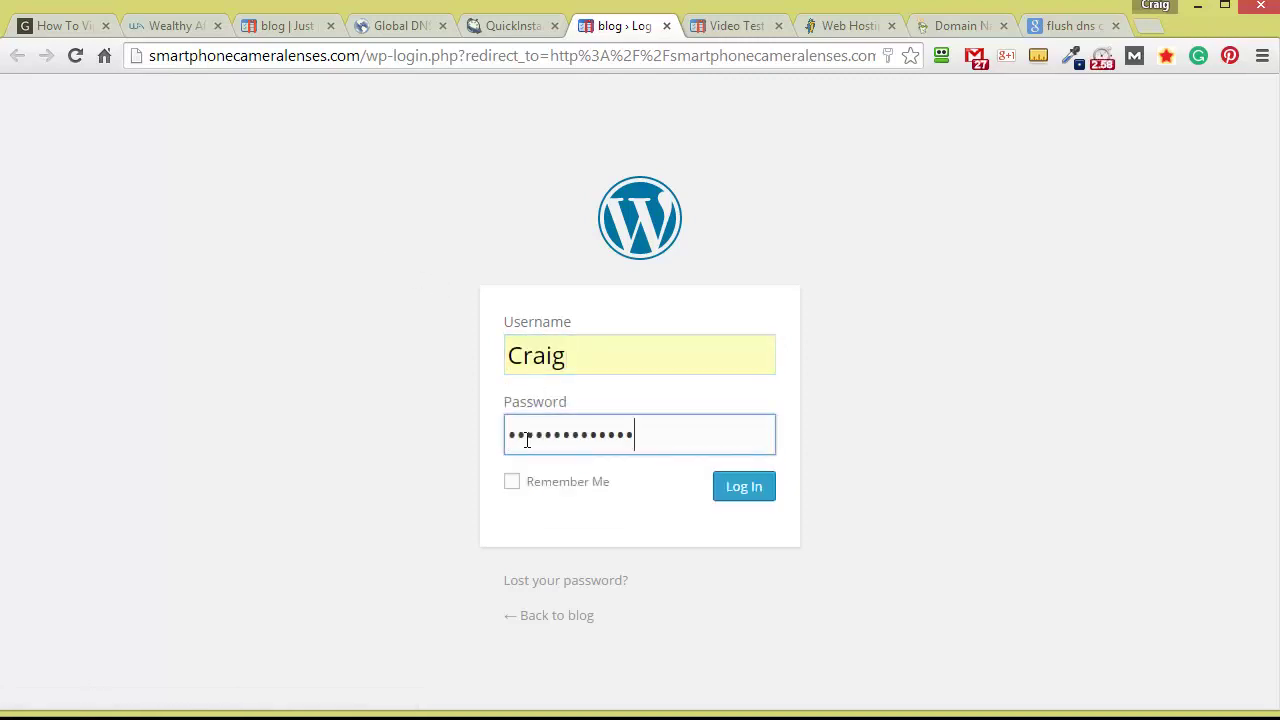
click(718, 484)
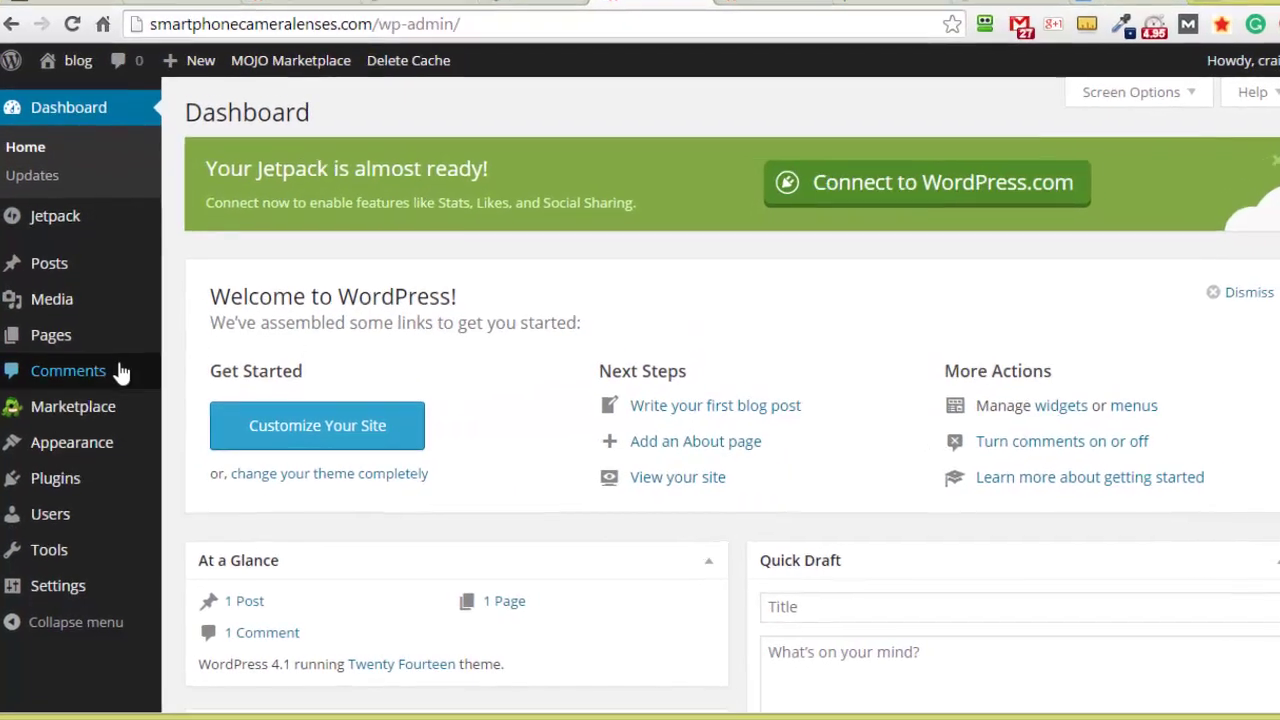
Search the plugin directory for "wp-clone", then install and activate the WP Clone by WP Academy plugin
mouse_move(70, 484)
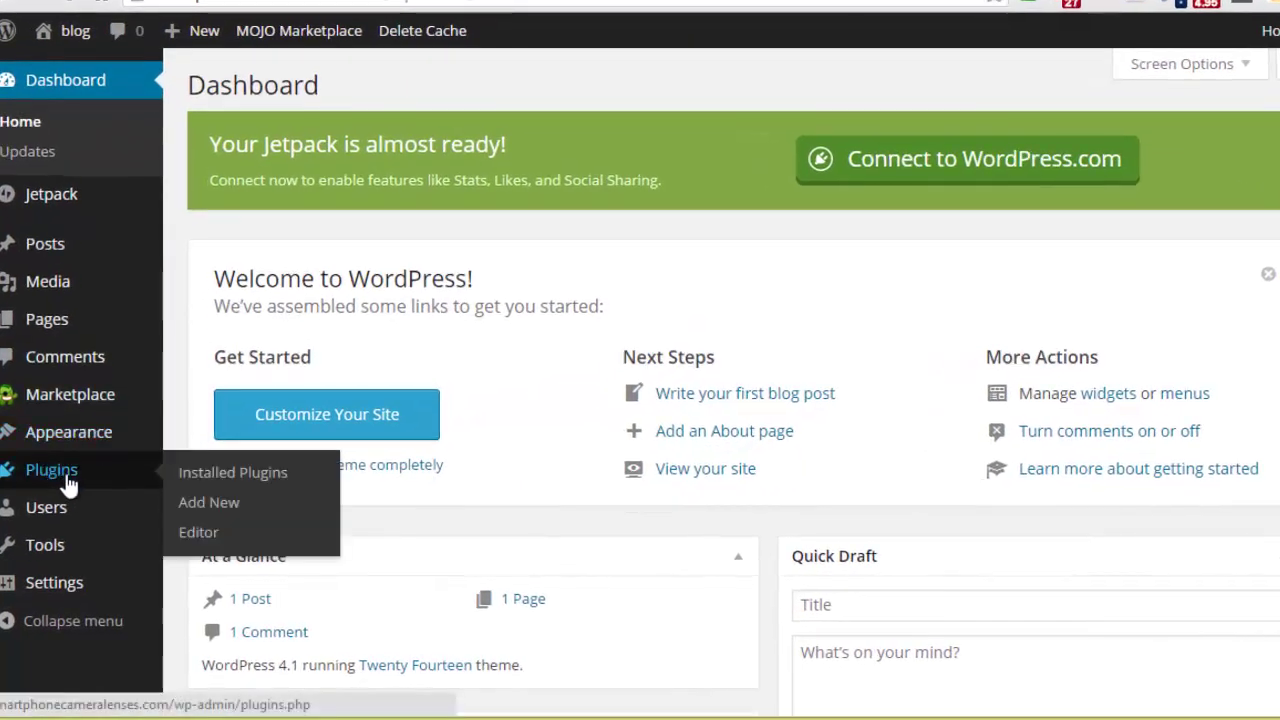
click(195, 505)
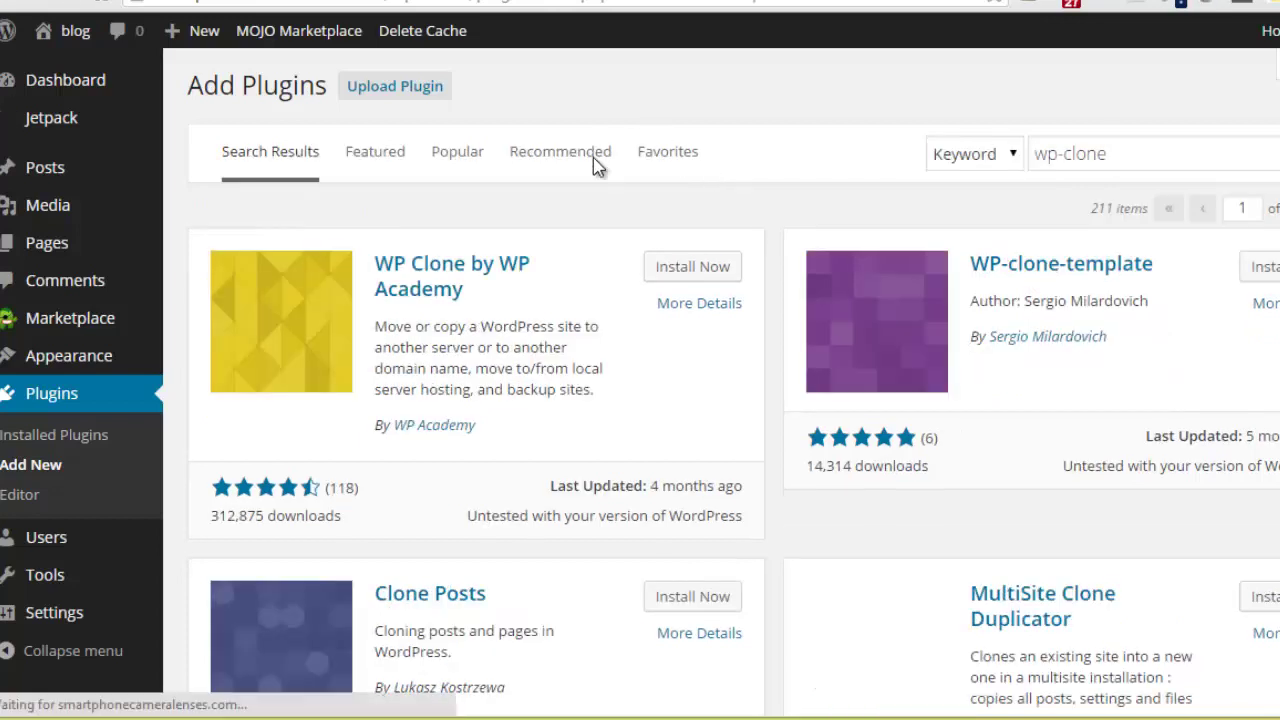
click(682, 294)
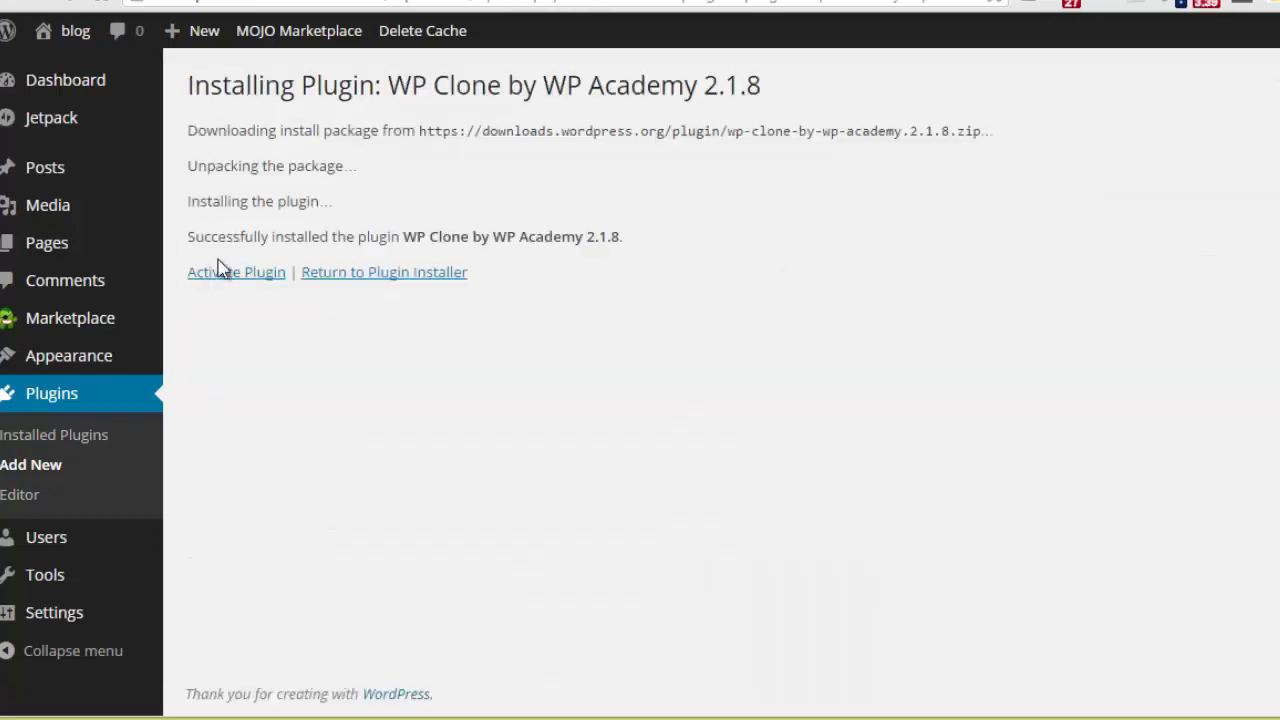
click(228, 272)
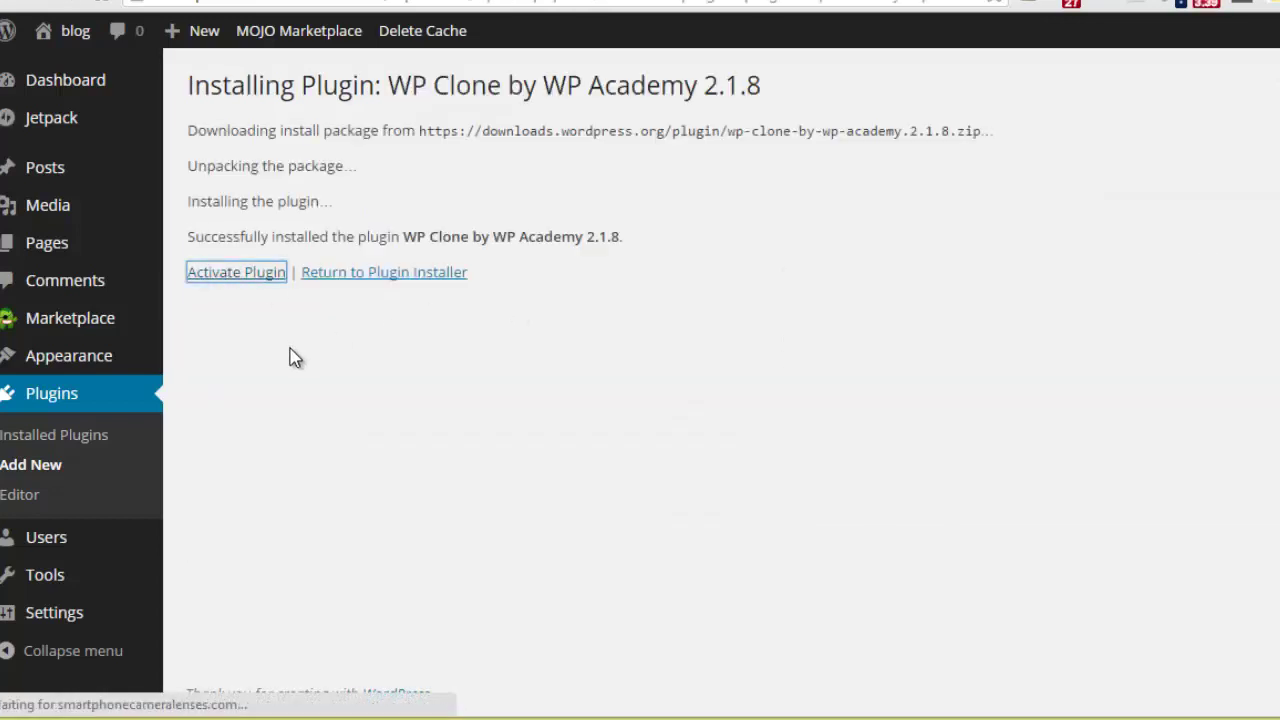
Open WP Clone on the new site and select the Restore from URL option
scroll(295, 358, down, 4)
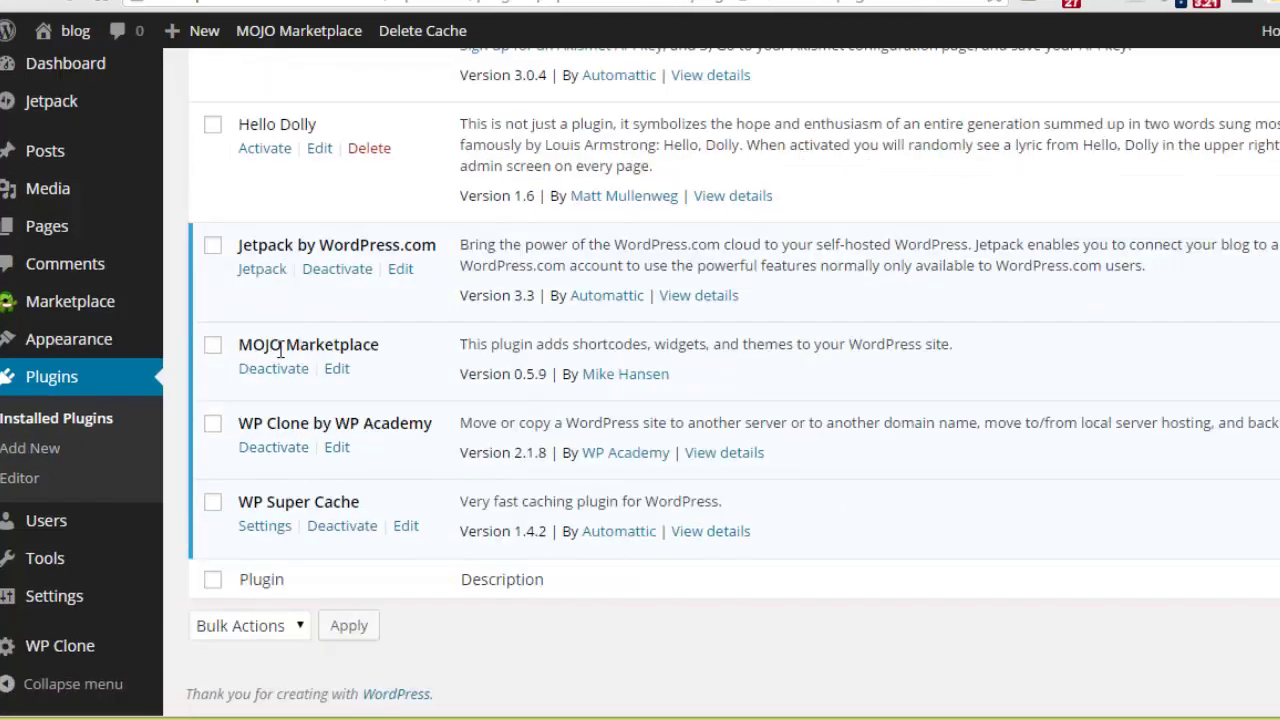
click(40, 643)
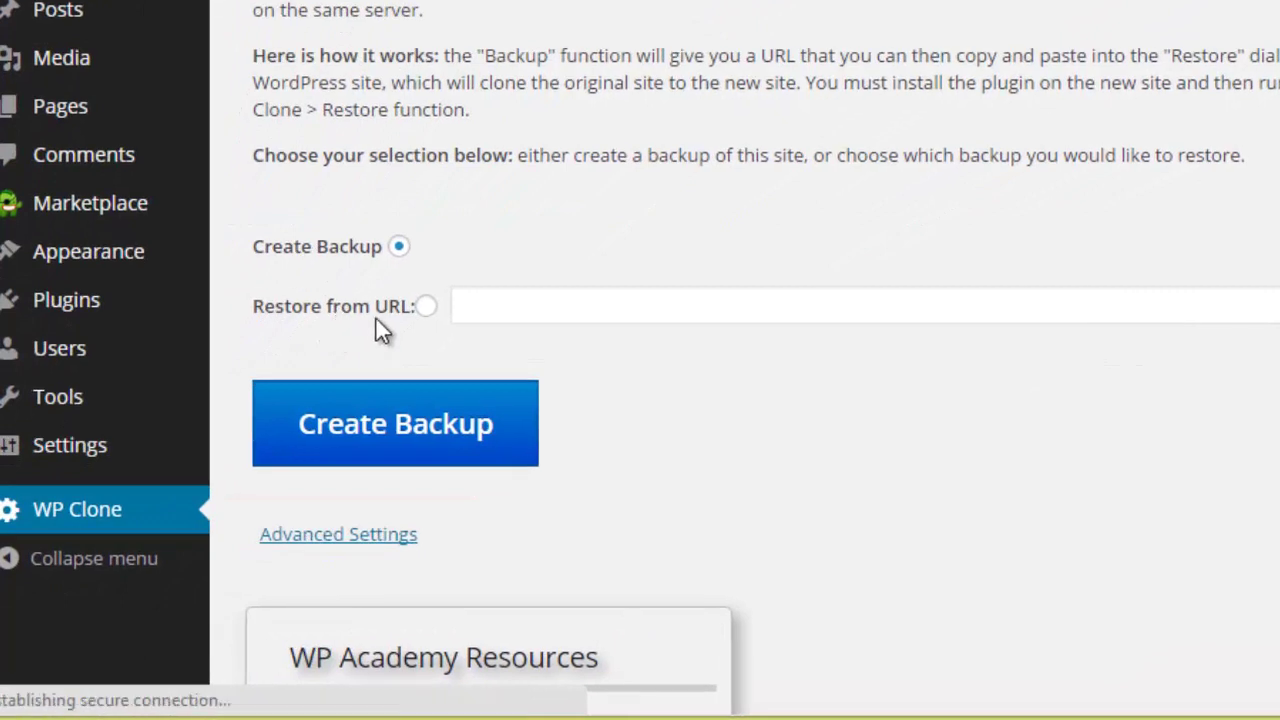
click(427, 307)
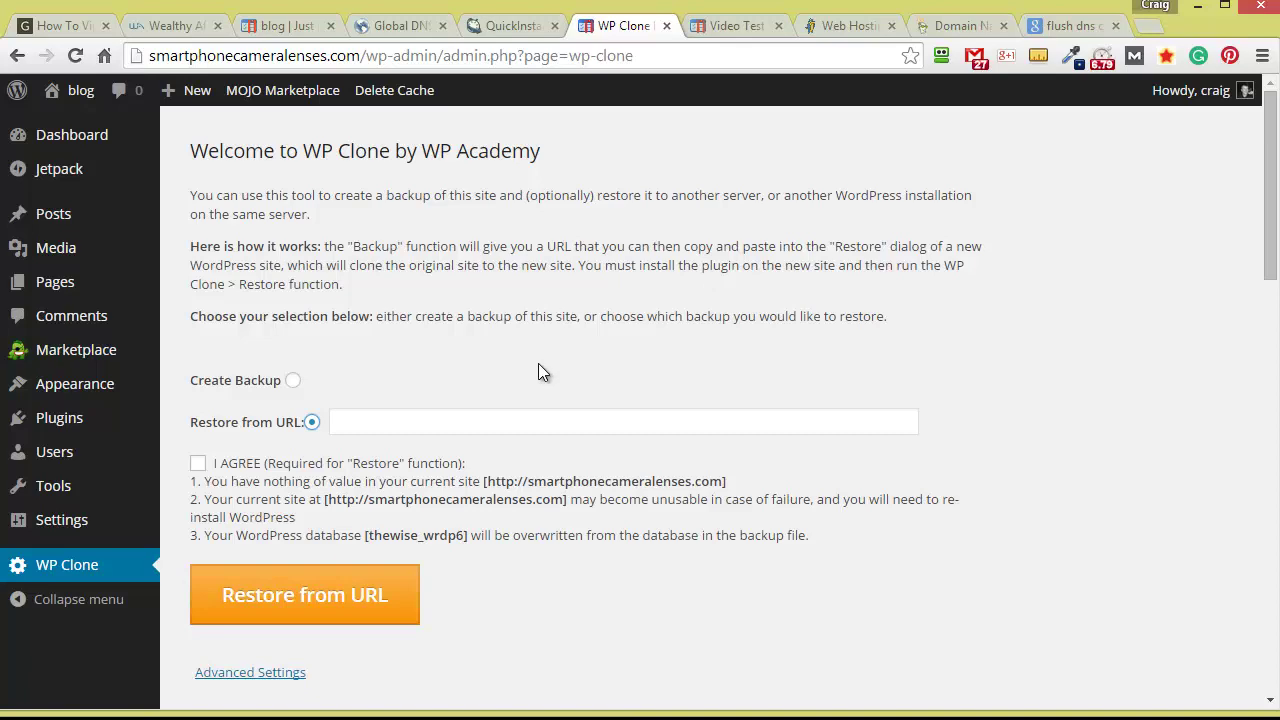
Return from QuickInstall to cPanel and open File Manager at the document root for smartphonecameralenses.com
click(497, 24)
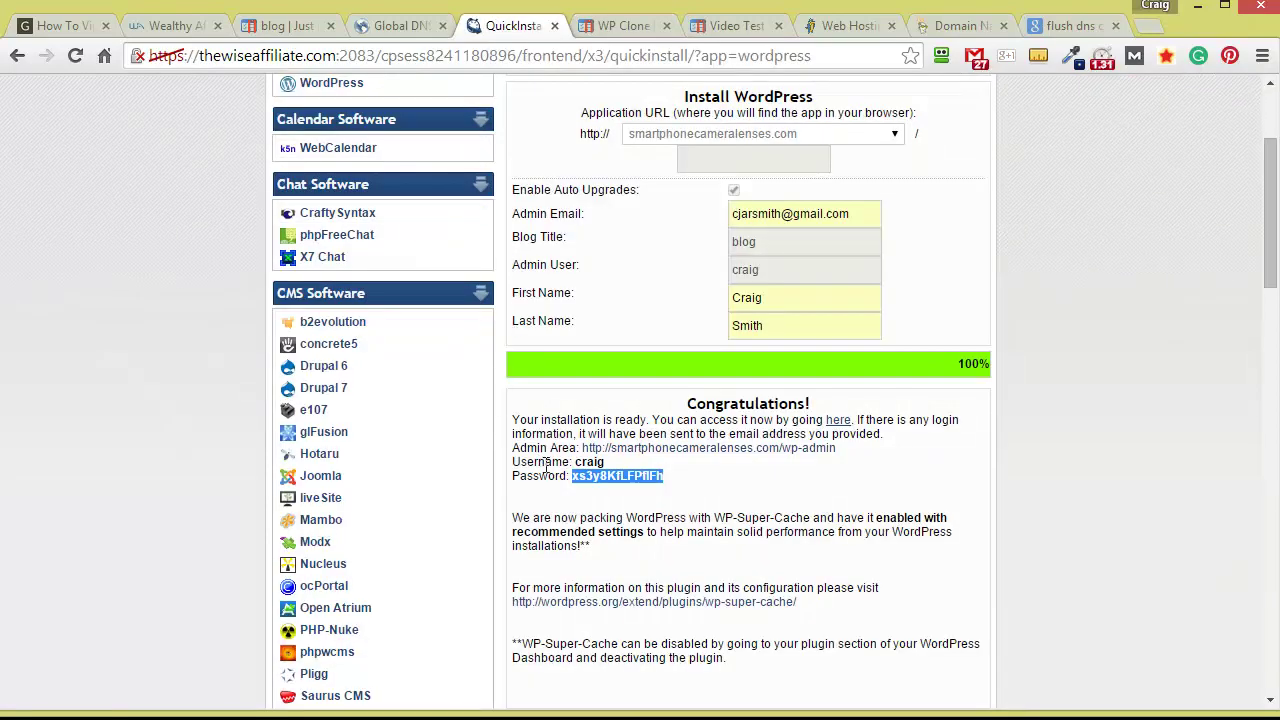
scroll(550, 455, up, 2)
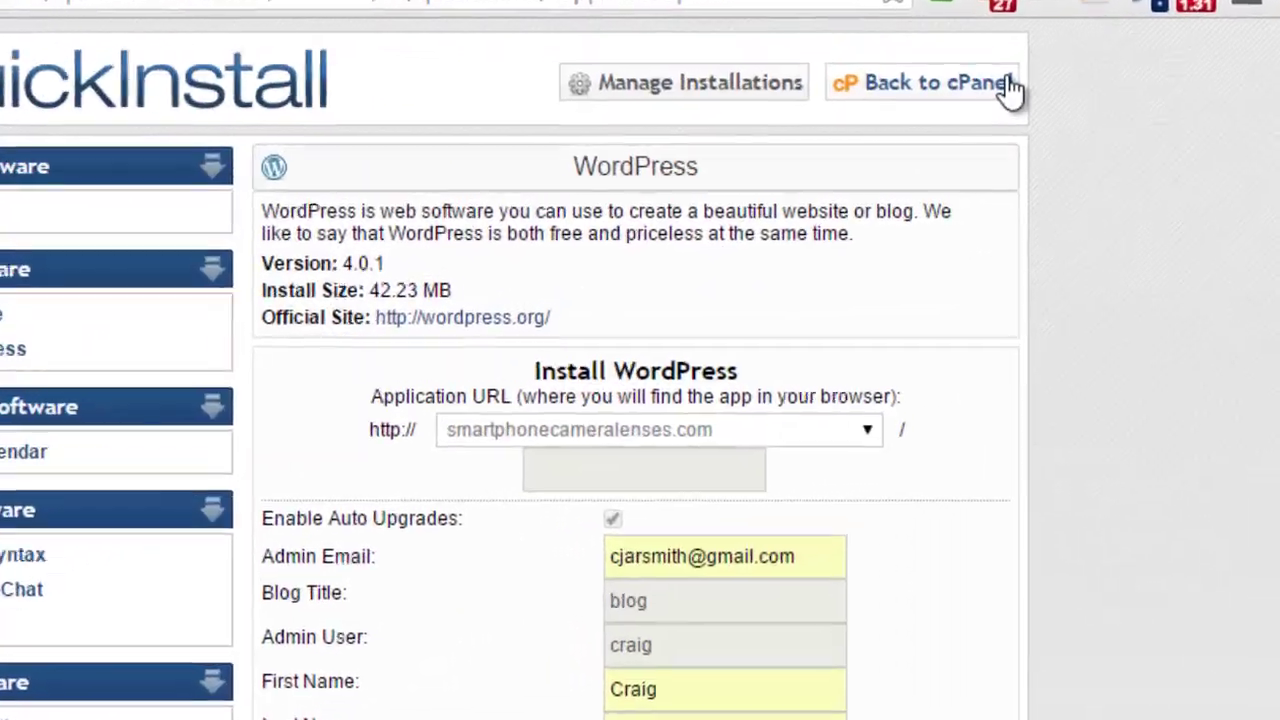
click(1010, 88)
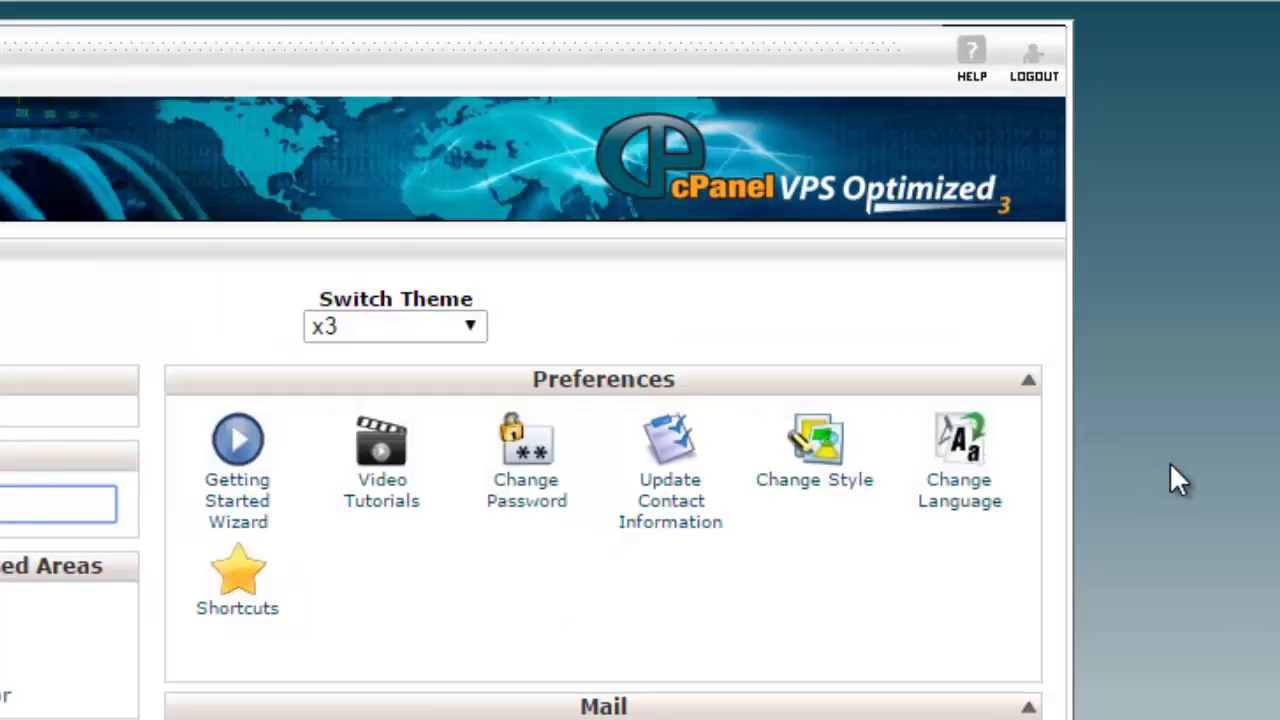
scroll(1172, 470, down, 2)
scroll(1177, 453, down, 5)
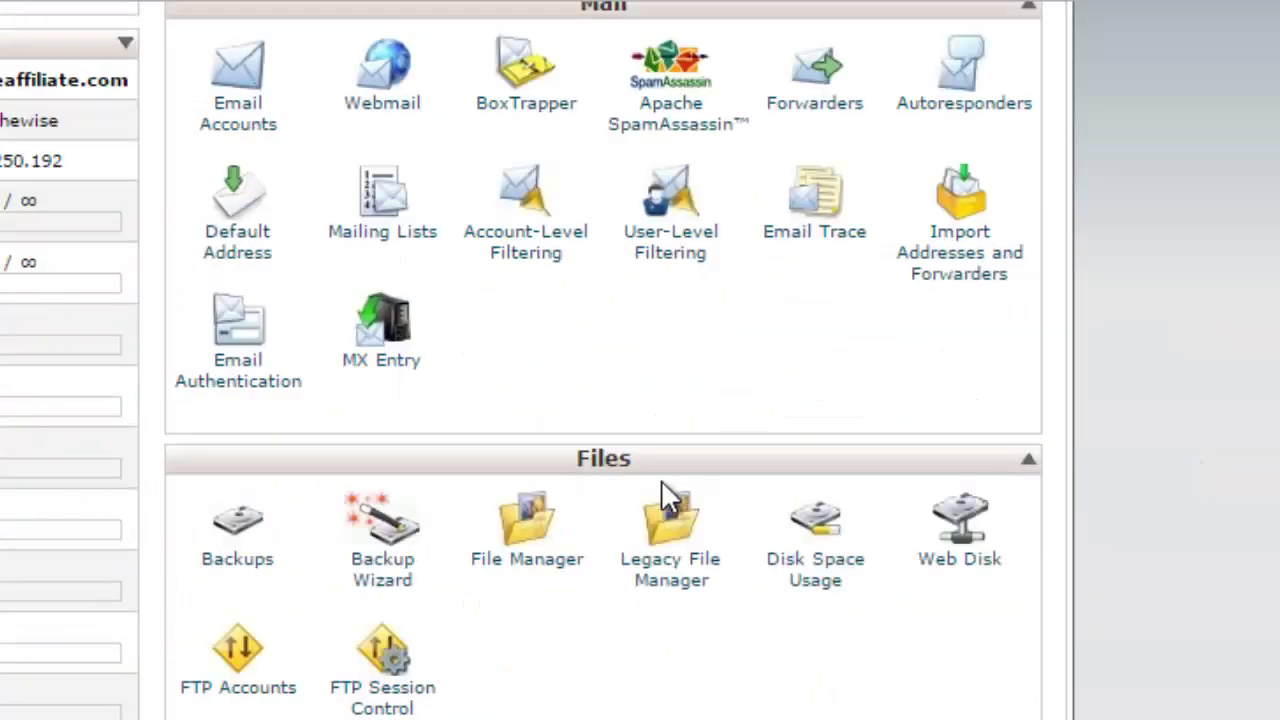
click(534, 566)
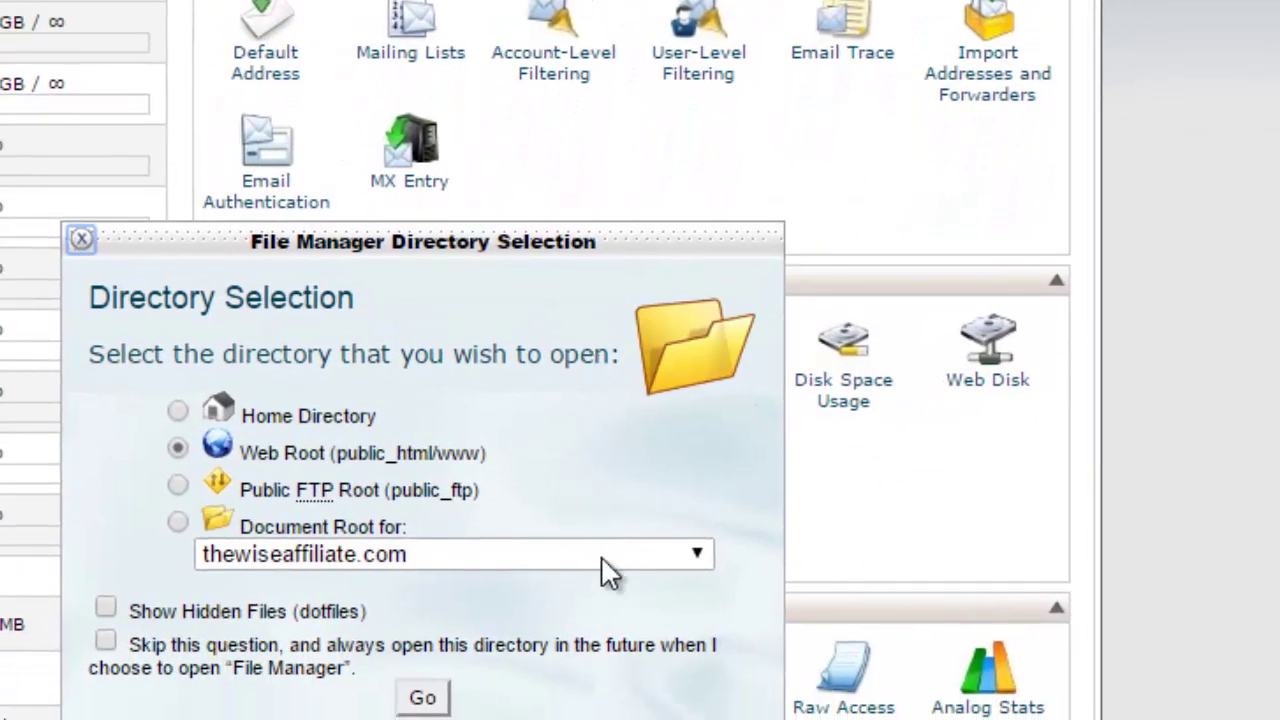
click(597, 556)
click(485, 649)
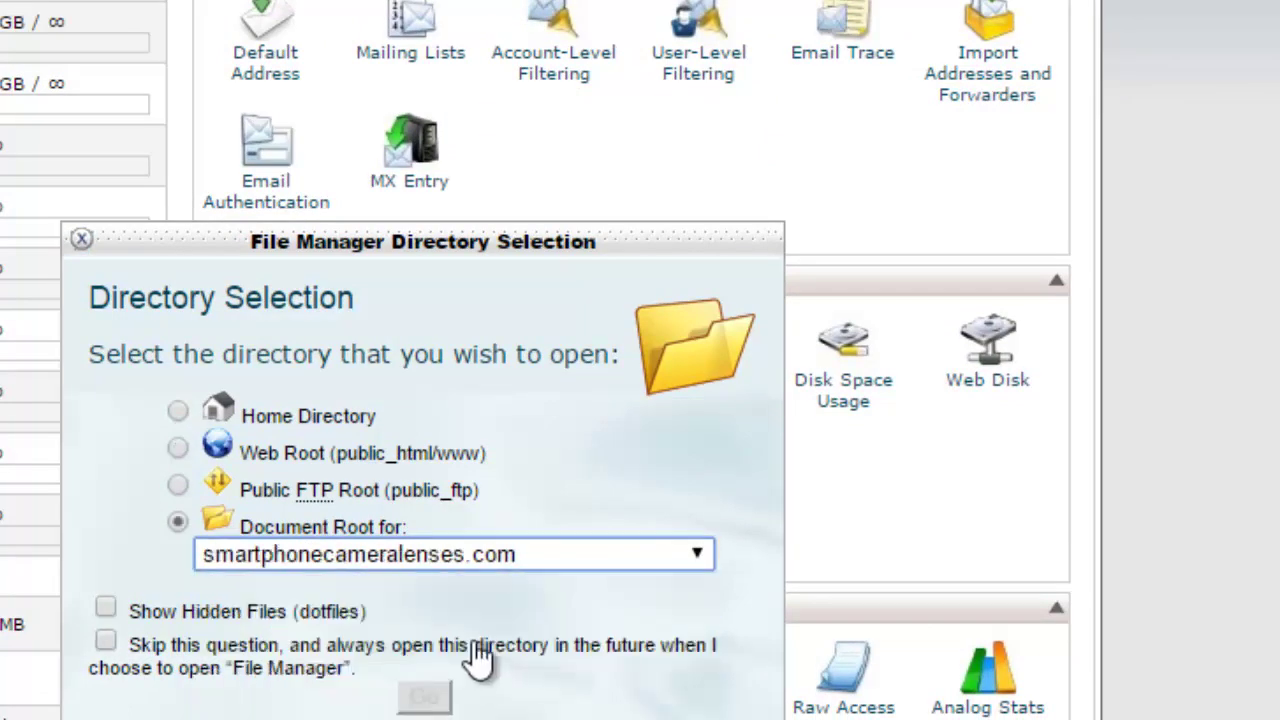
click(423, 696)
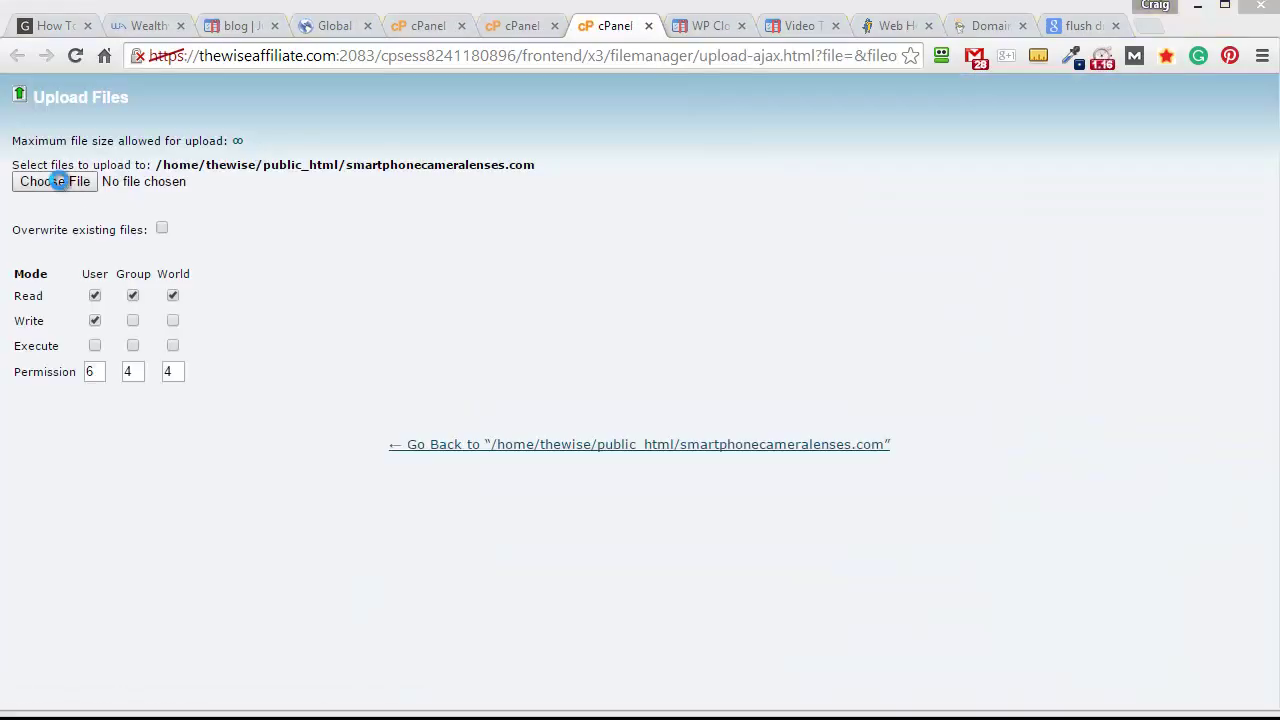
Upload sitebackup.zip from the WA Video folder to the smartphonecameralenses.com directory and close the upload page
click(59, 183)
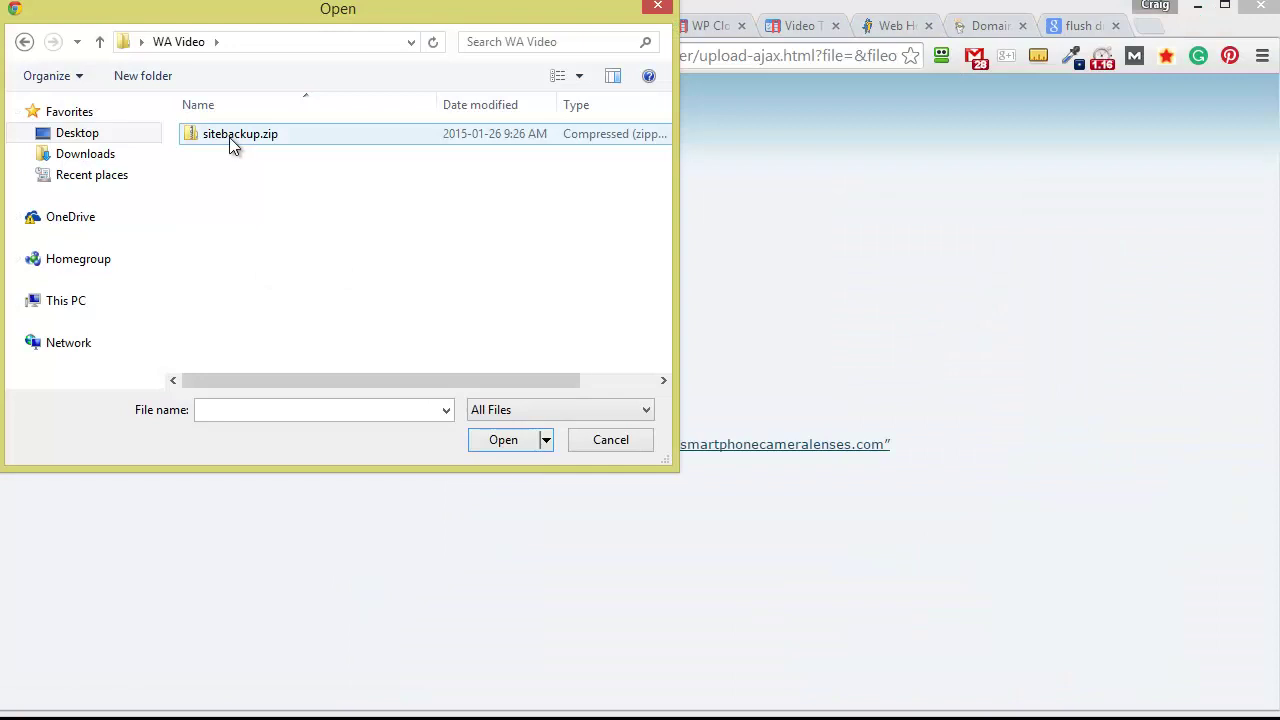
click(229, 137)
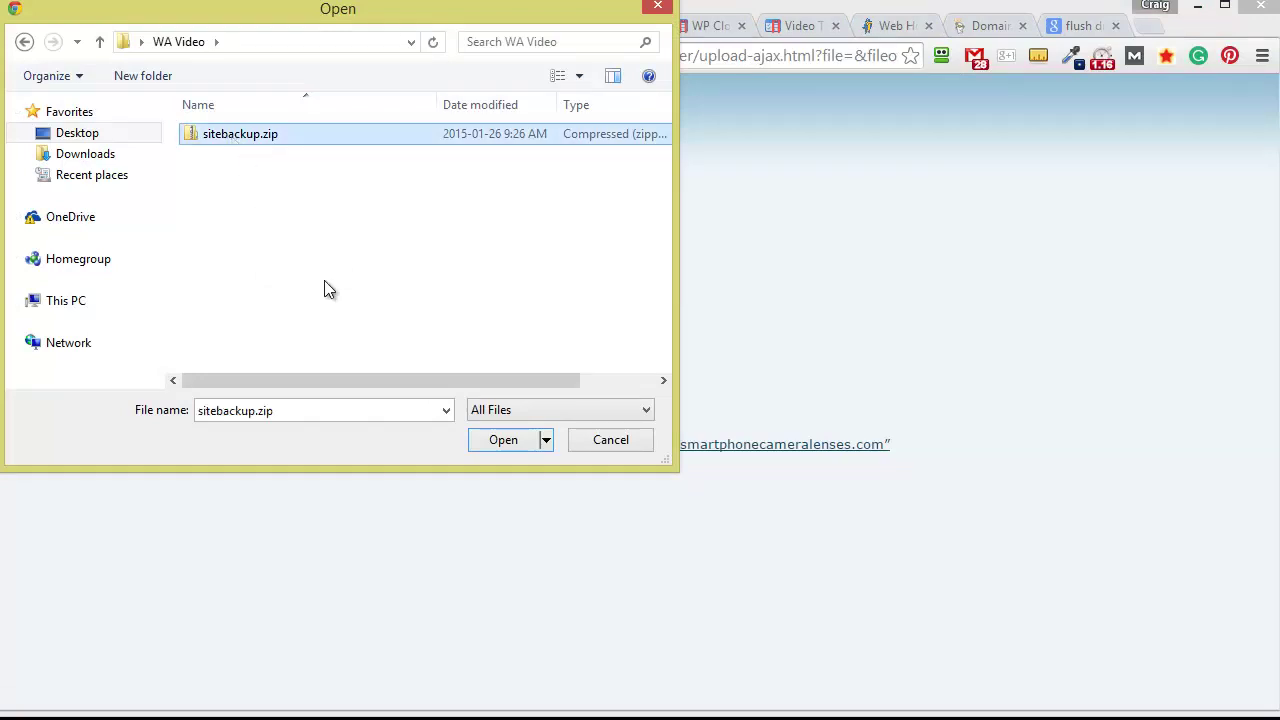
click(498, 442)
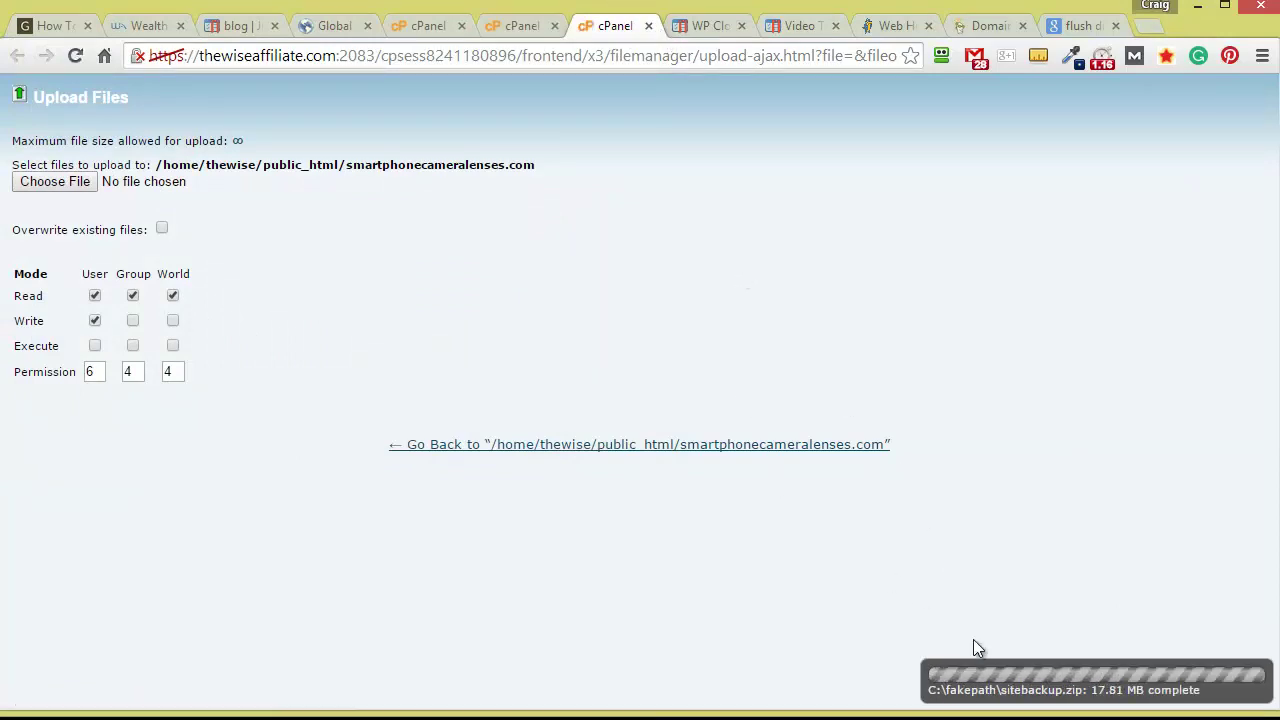
click(648, 25)
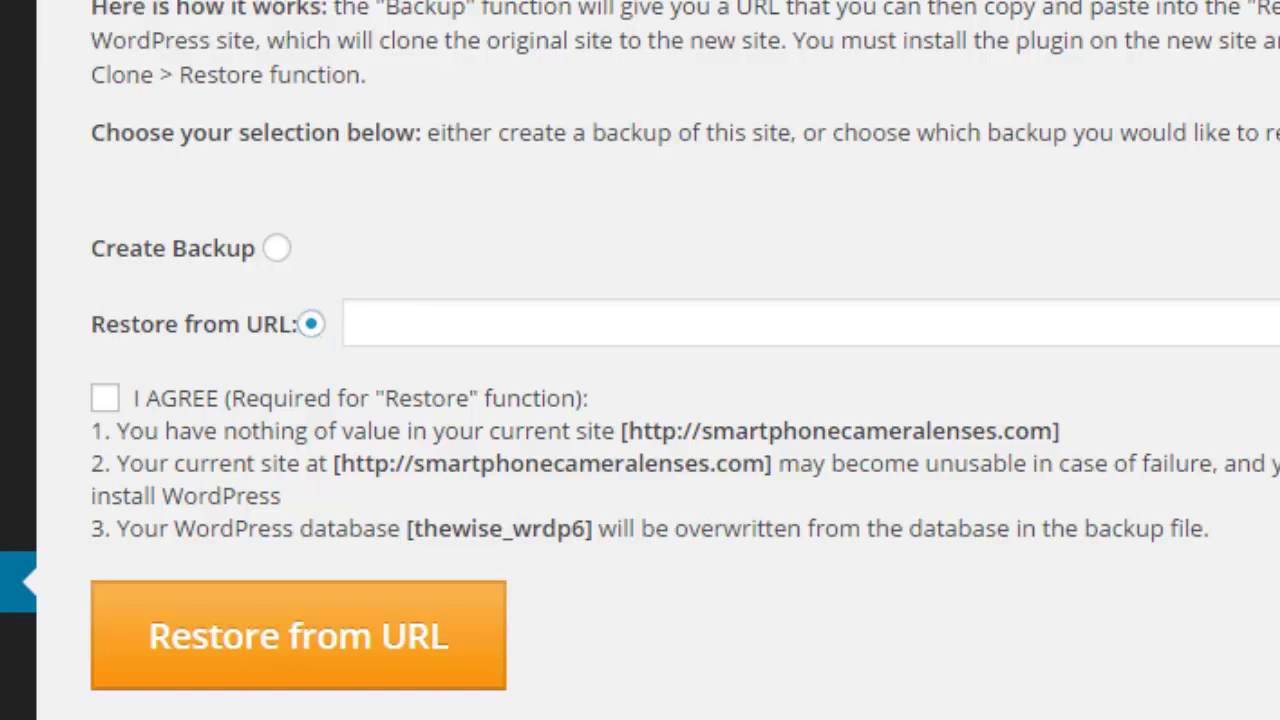
right_click(396, 324)
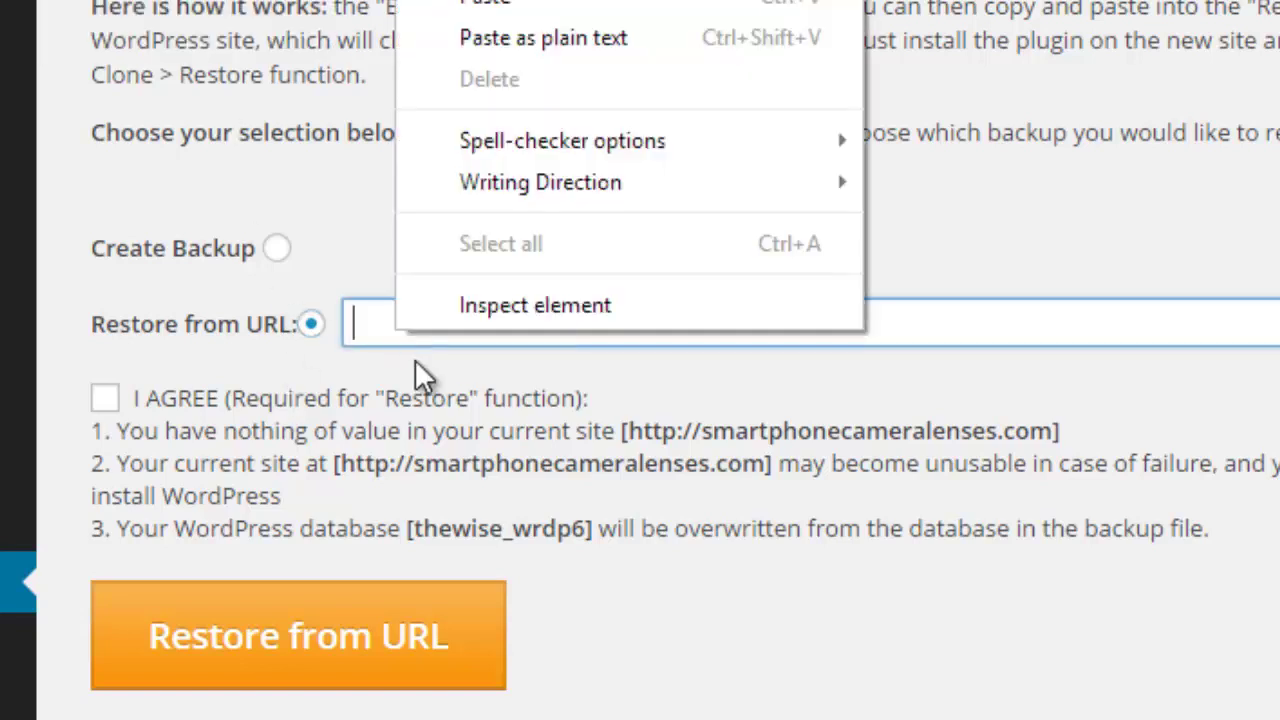
click(520, 8)
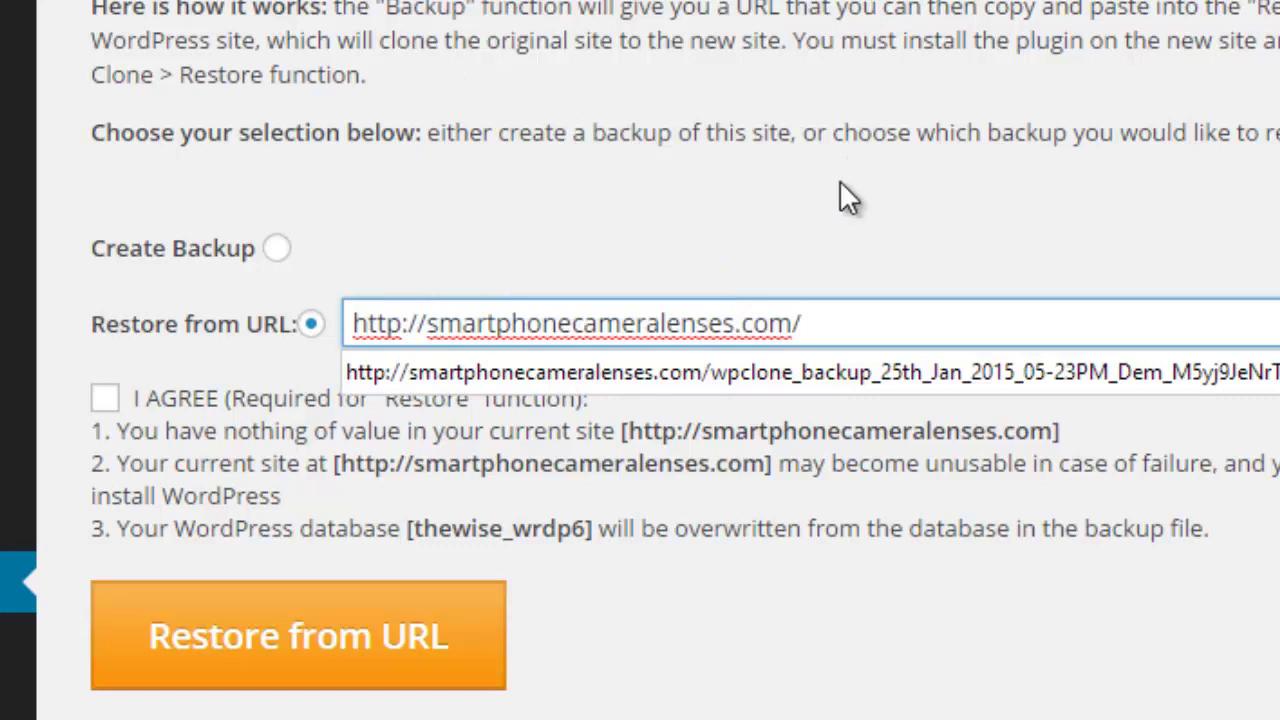
text(bac)
key(BackSpace)
key(BackSpace)
key(BackSpace)
text(siteback)
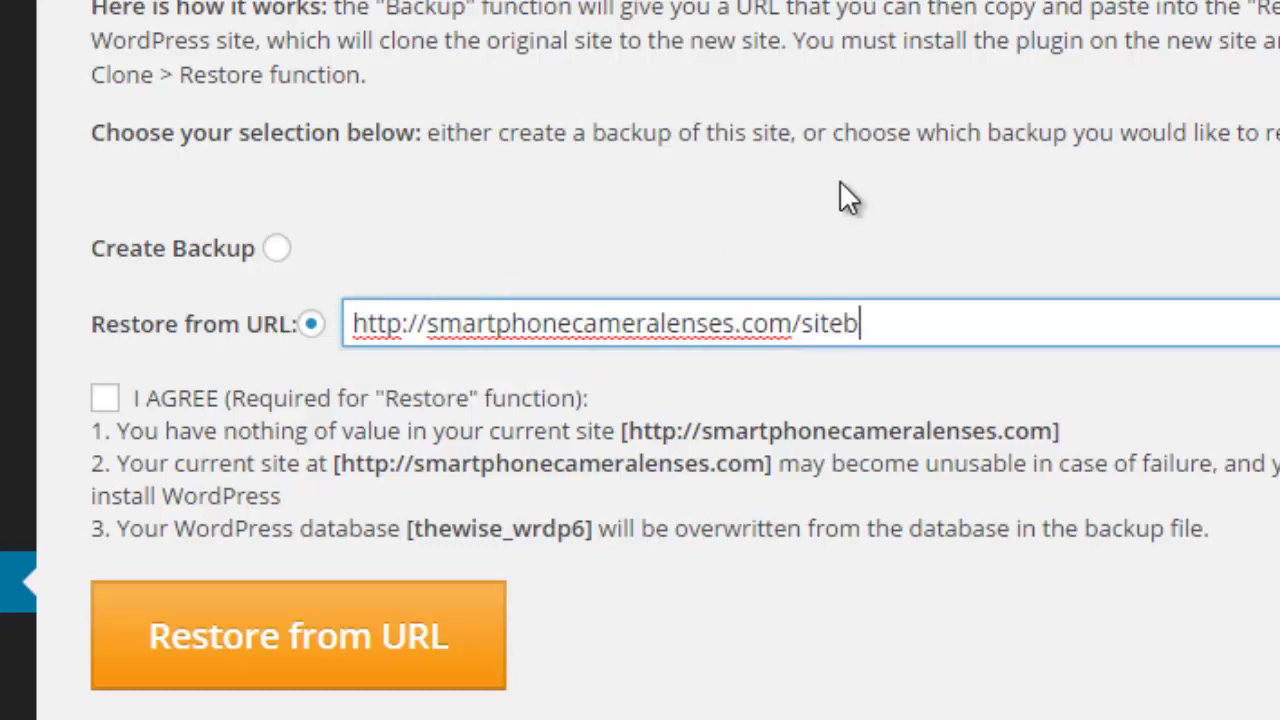
text(up.zip)
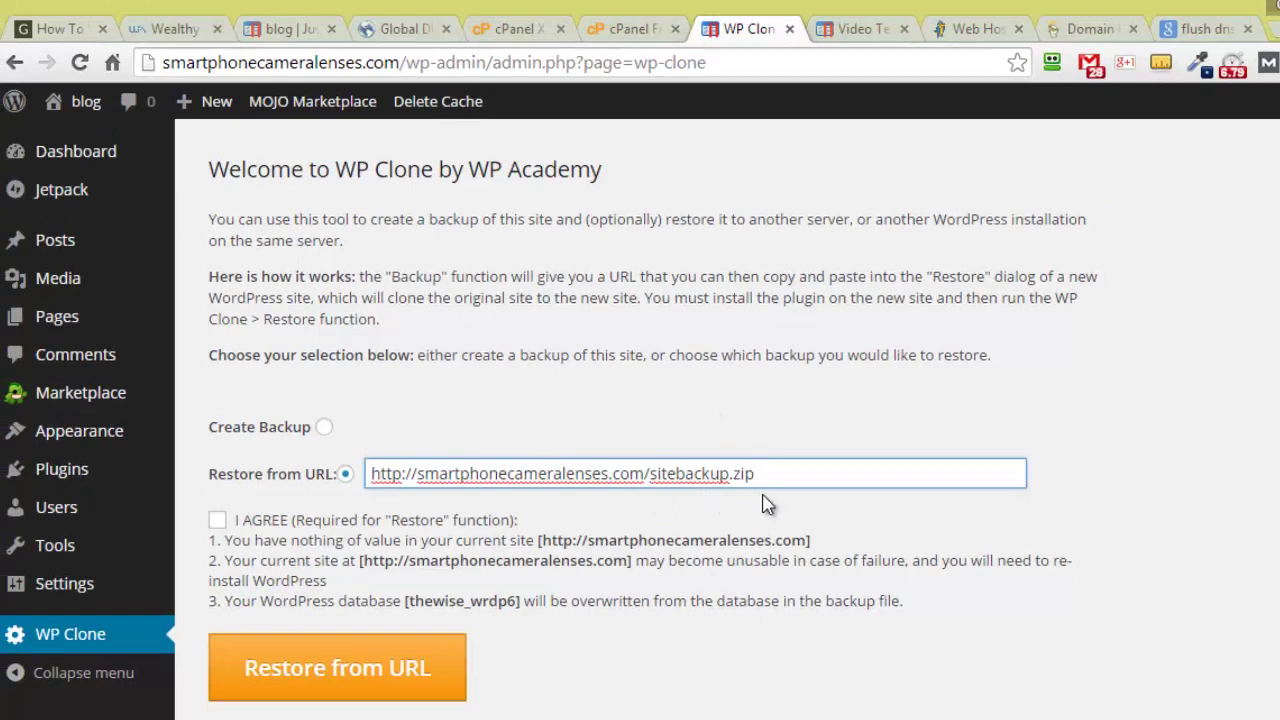
Agree to the restore conditions and run the WP Clone restore from the entered URL
click(217, 521)
click(325, 676)
click(756, 207)
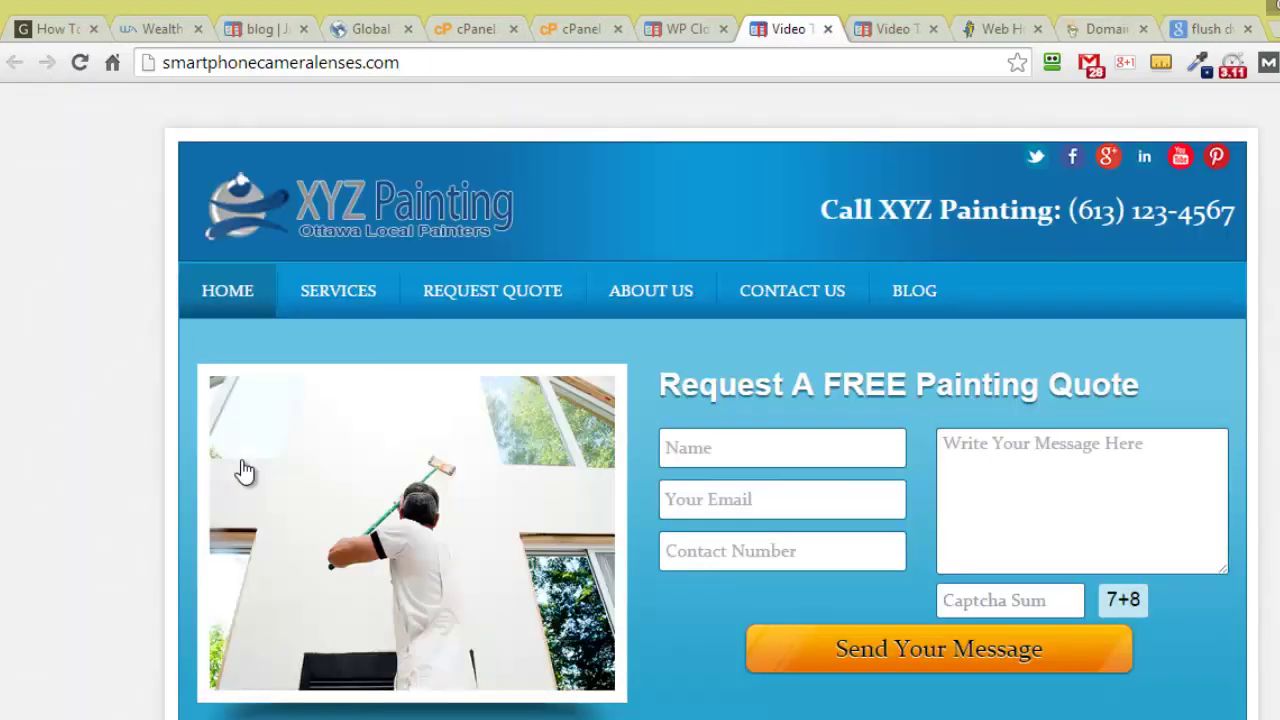
Load the restored site's login page at smartphonecameralenses.com/wplogin
click(460, 64)
click(464, 64)
key(ctrl+shift+Left)
key(Right)
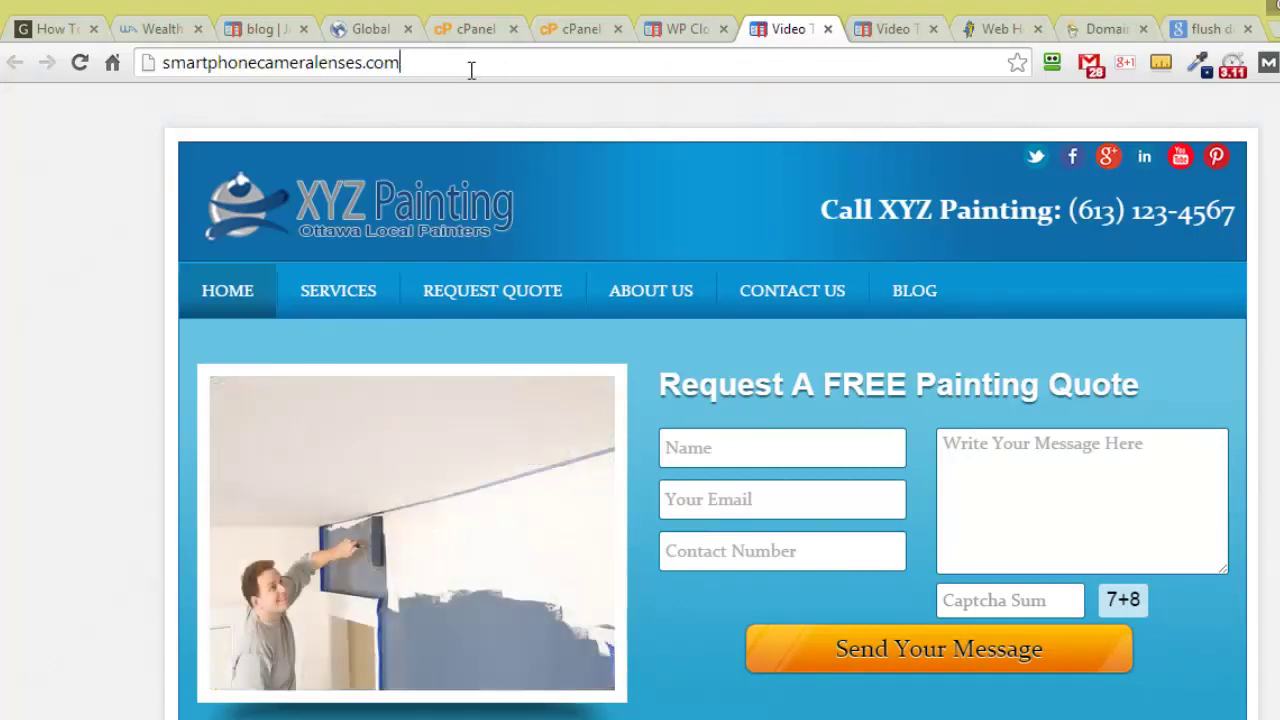
text(/wp)
click(462, 145)
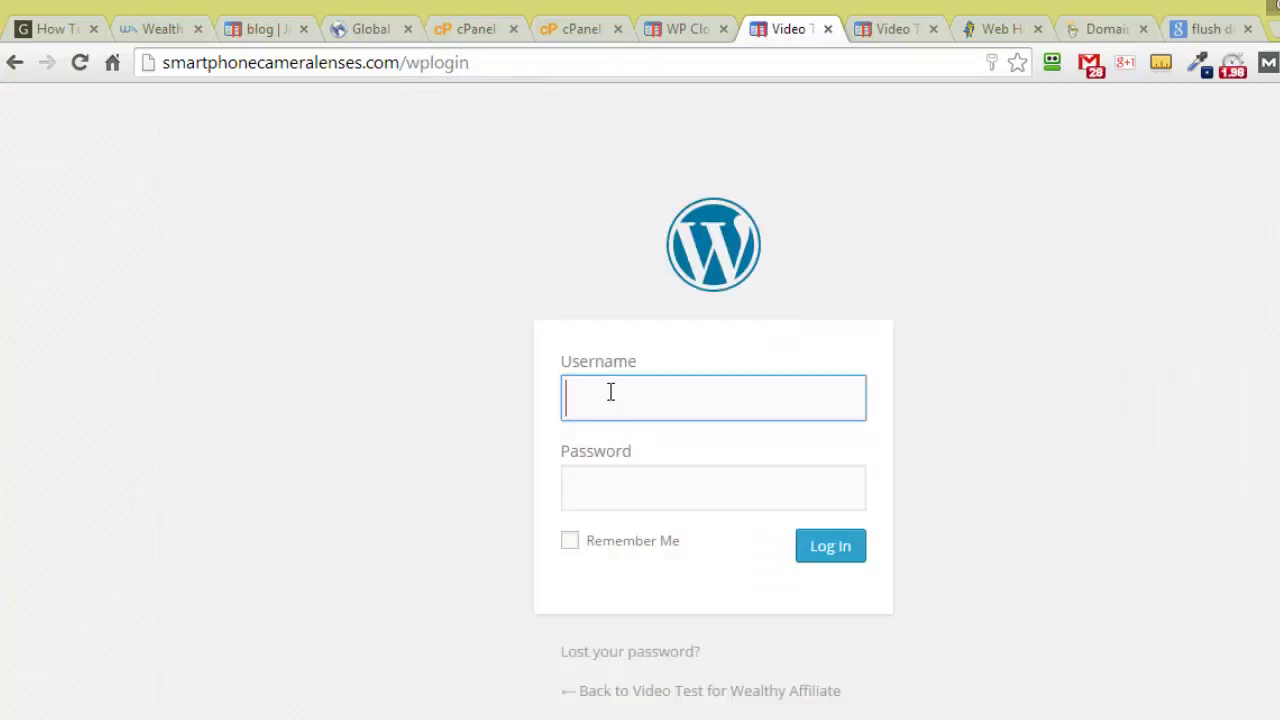
Log in to the restored WordPress site using the username and password saved in the password manager
click(1052, 62)
click(563, 113)
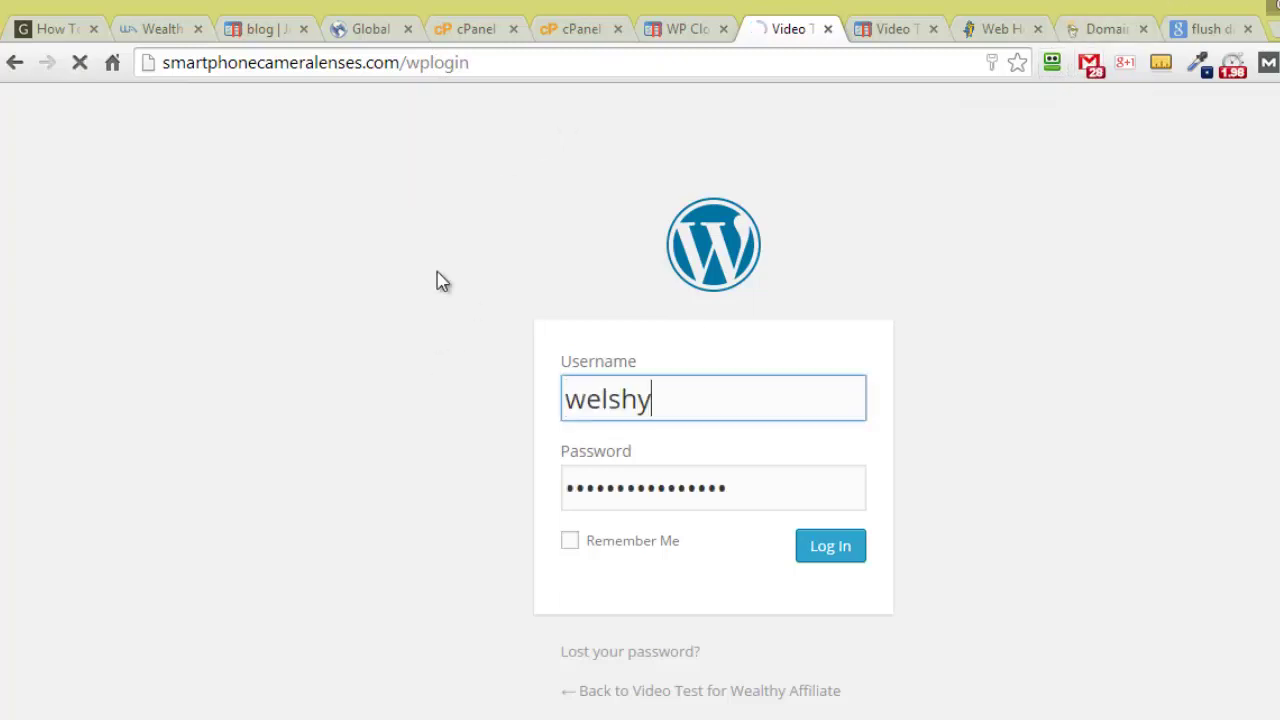
click(823, 553)
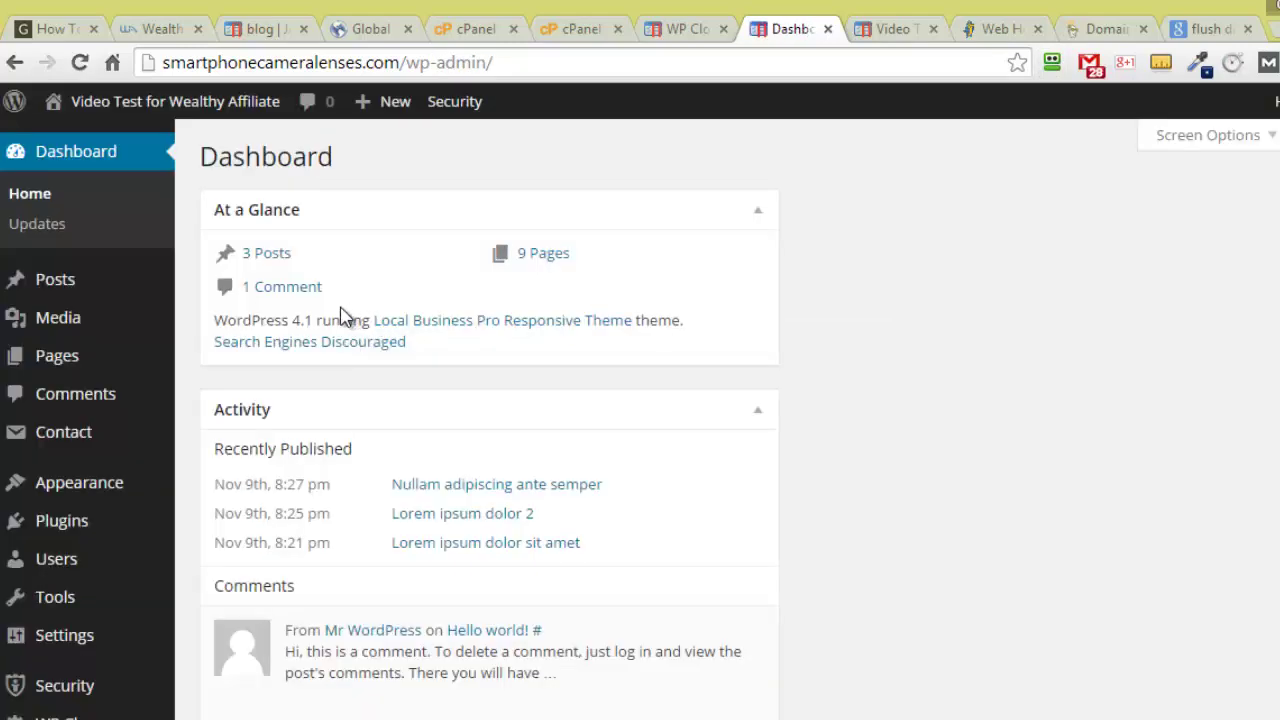
Open the restored site's installed plugins list and review it down to the iThemes Security entry
mouse_move(86, 540)
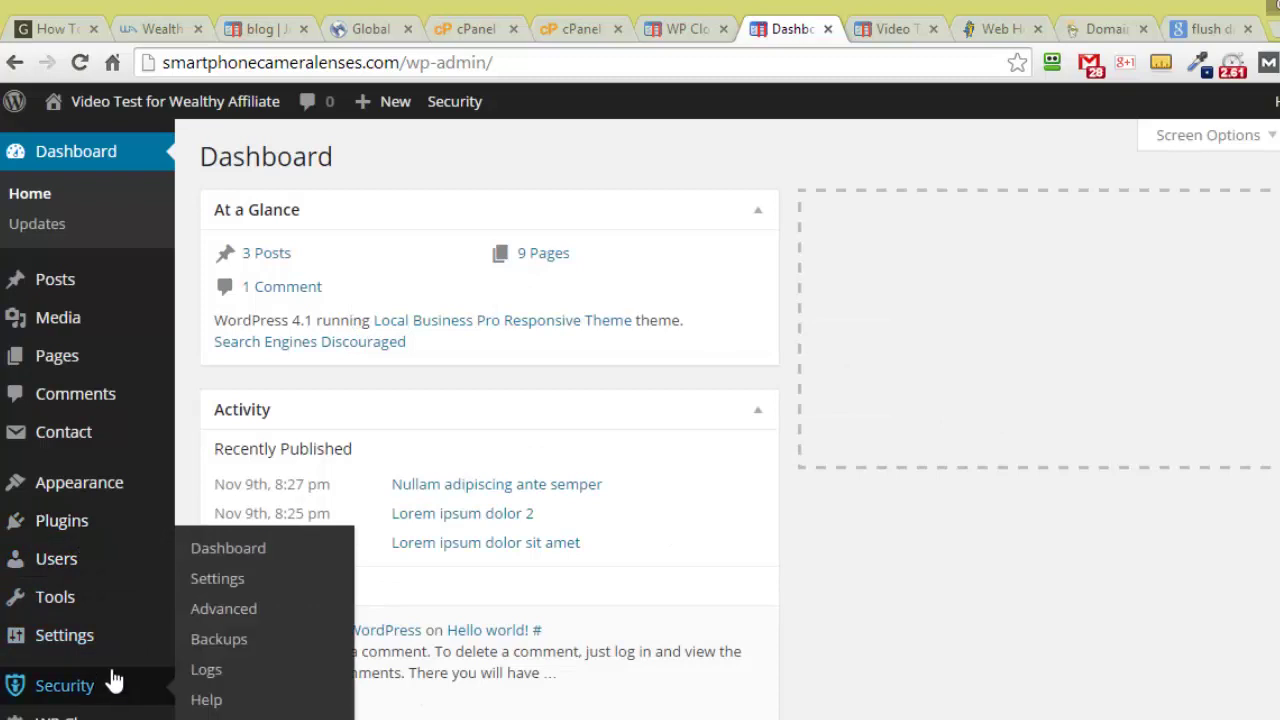
mouse_move(120, 528)
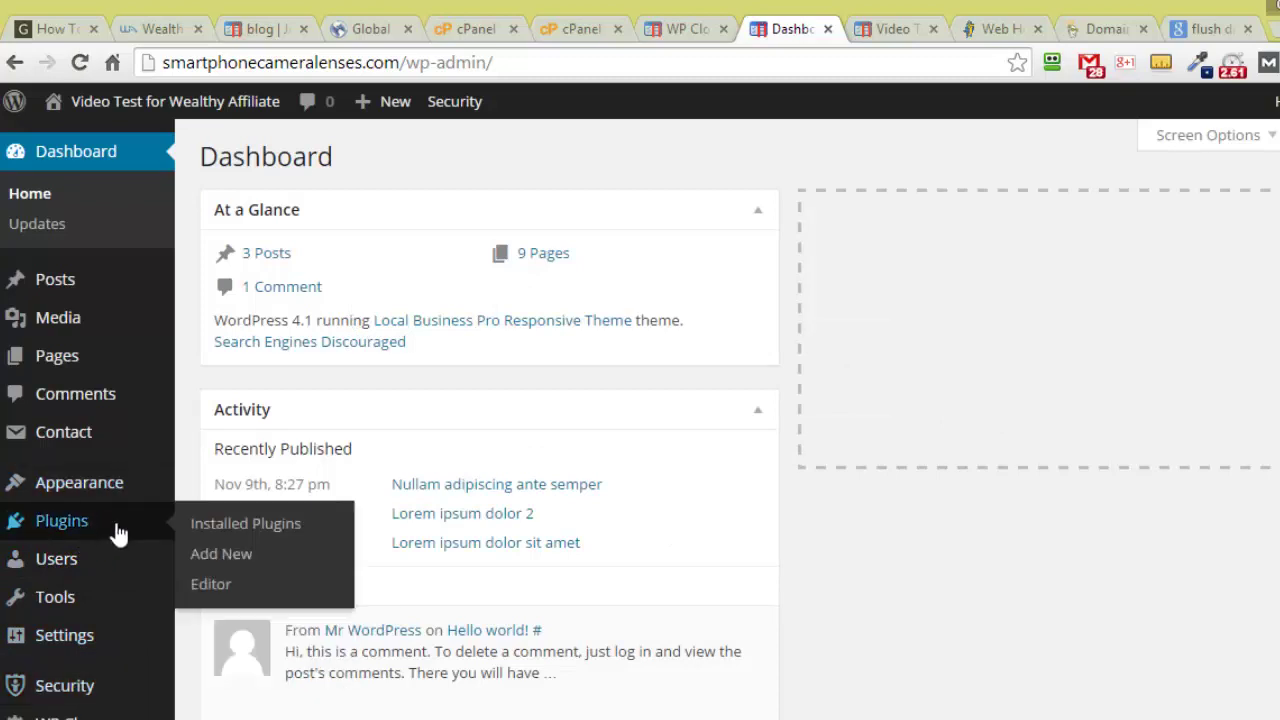
click(226, 523)
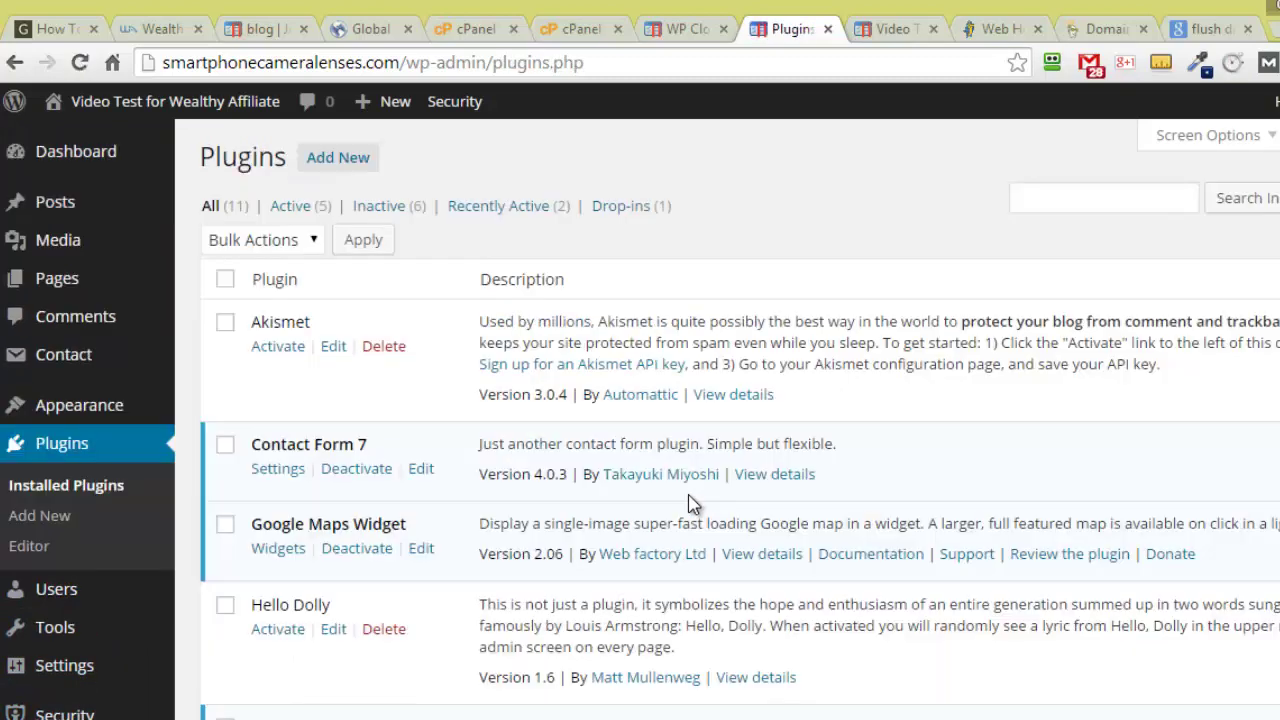
scroll(700, 495, down, 5)
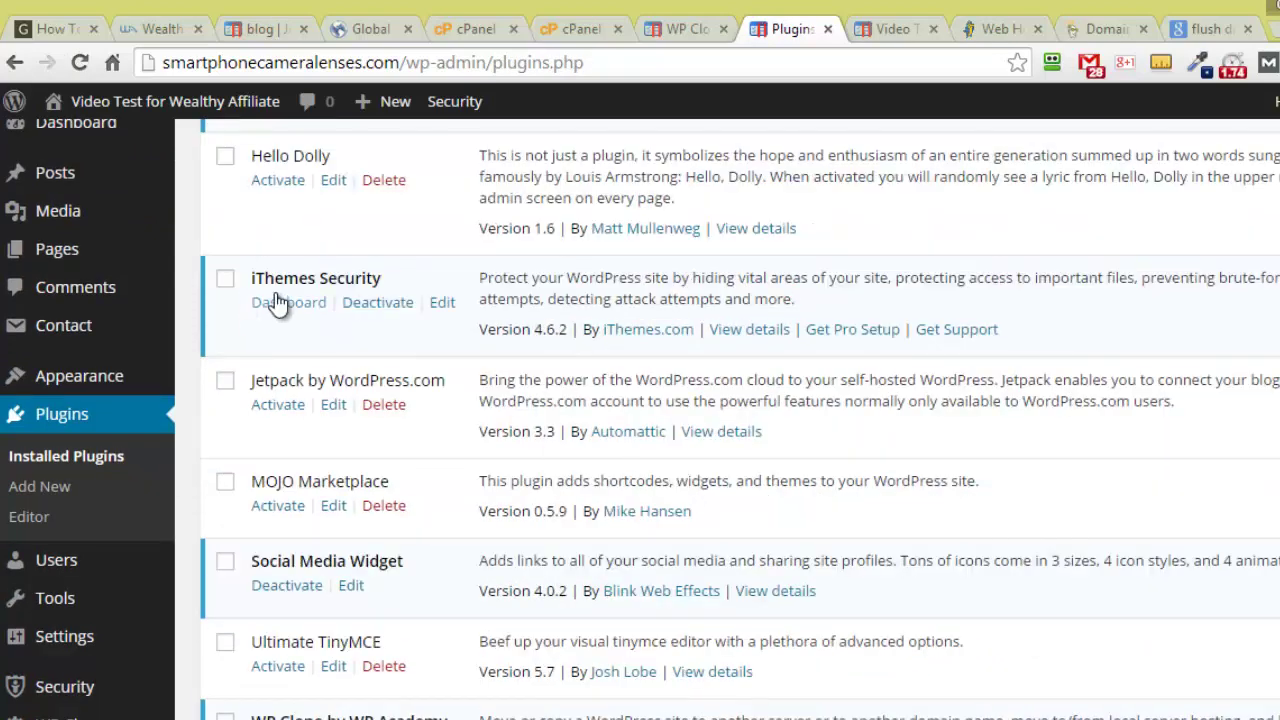